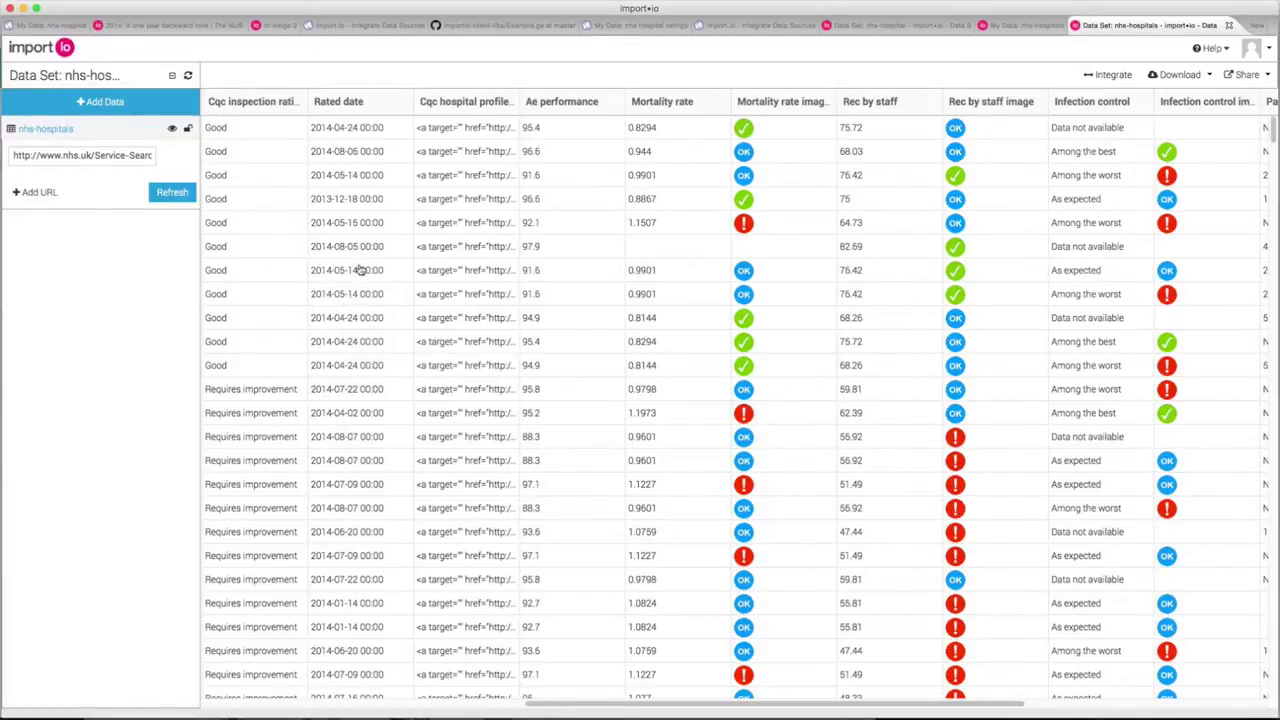
# Scroll across the nhs-hospitals data set columns in import.io
pyautogui.hscroll(3, 360, 270)
pyautogui.hscroll(5, 757, 277)
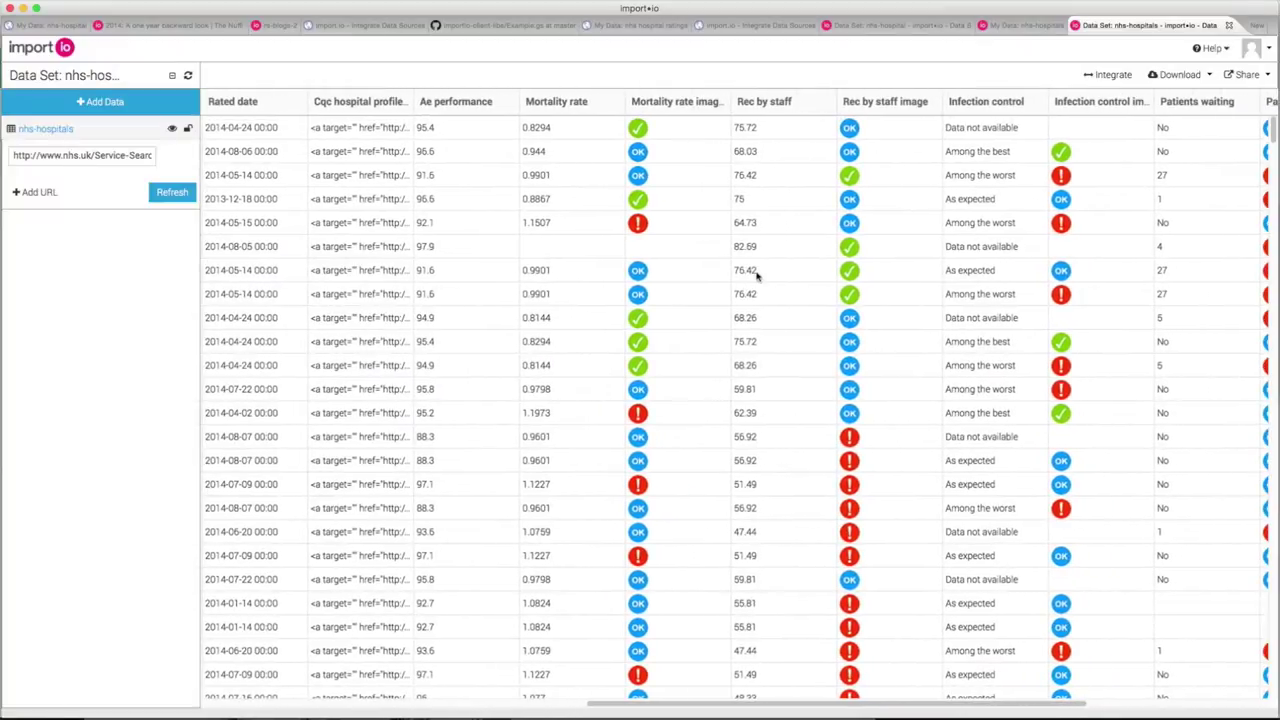
pyautogui.hscroll(7, 757, 277)
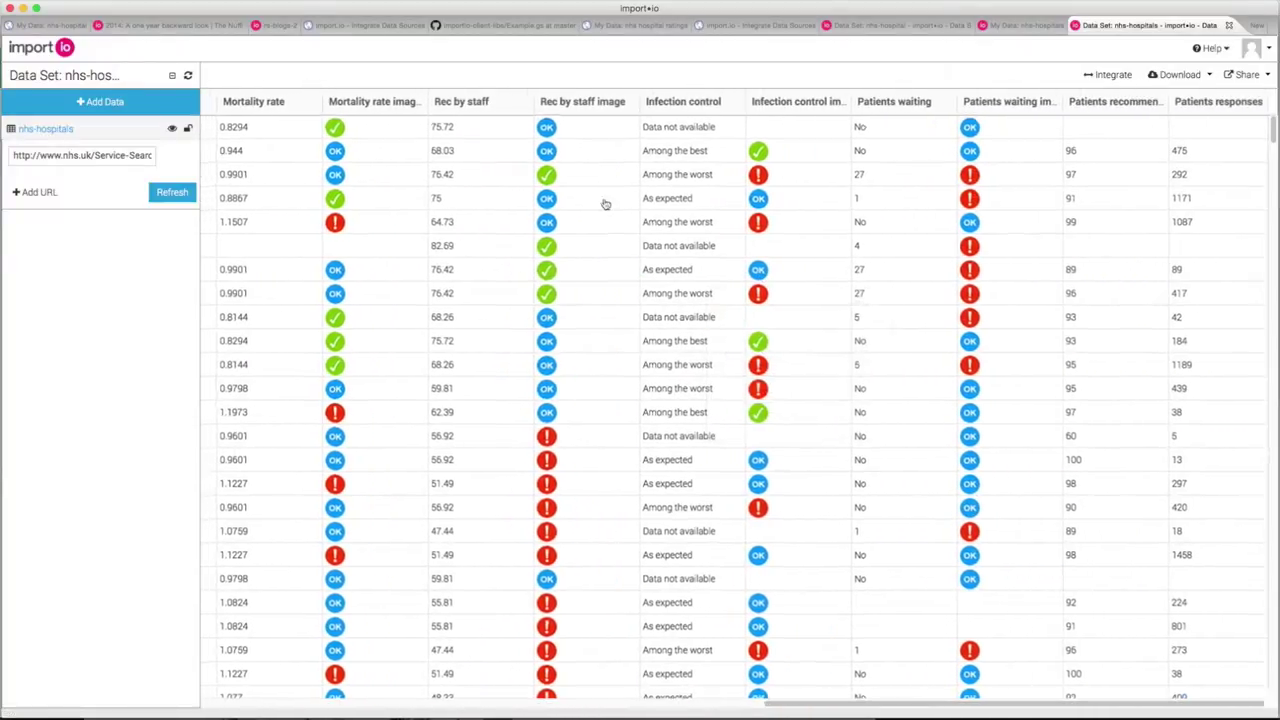
pyautogui.hscroll(-18, 606, 203)
pyautogui.hscroll(-13, 604, 203)
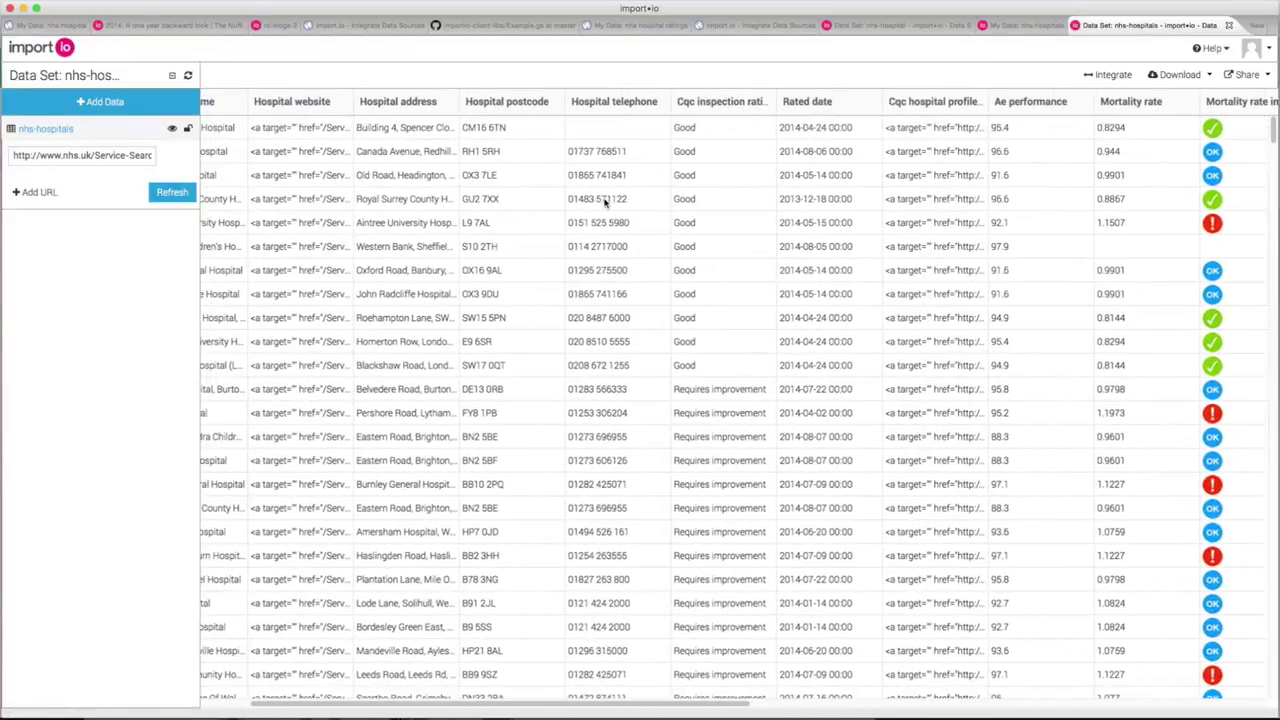
pyautogui.hscroll(4, 858, 199)
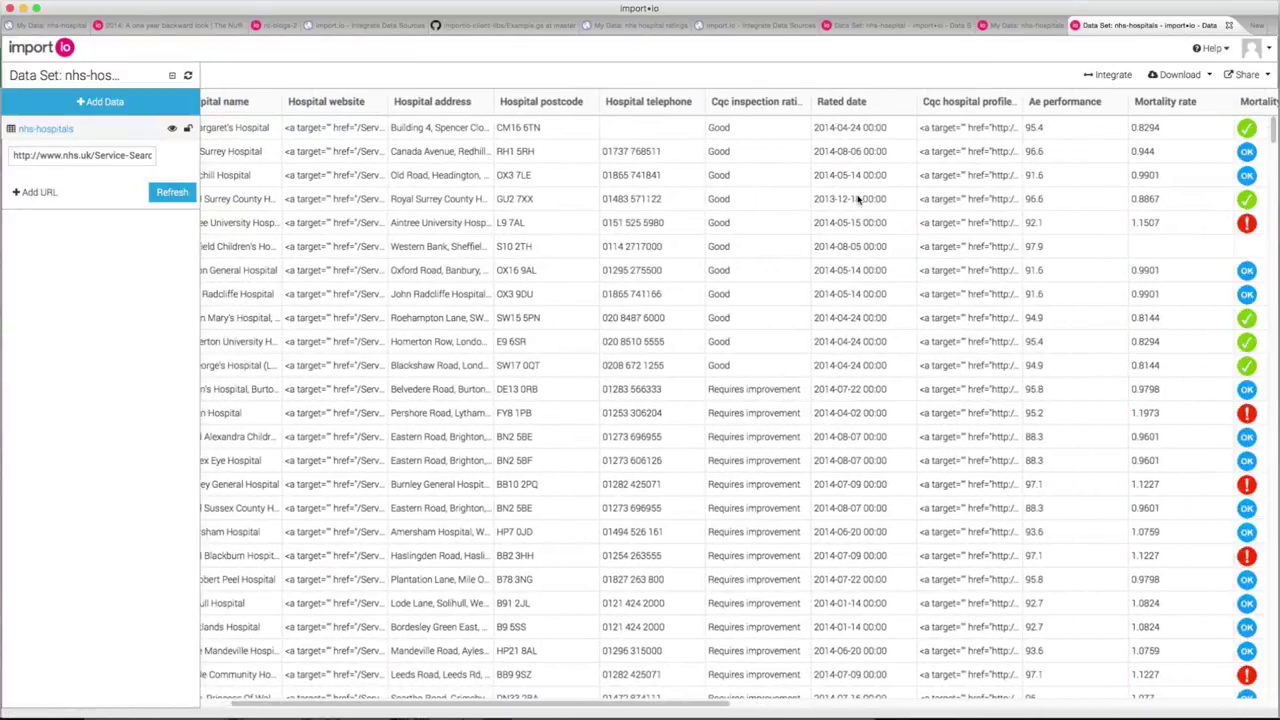
pyautogui.hscroll(18, 858, 199)
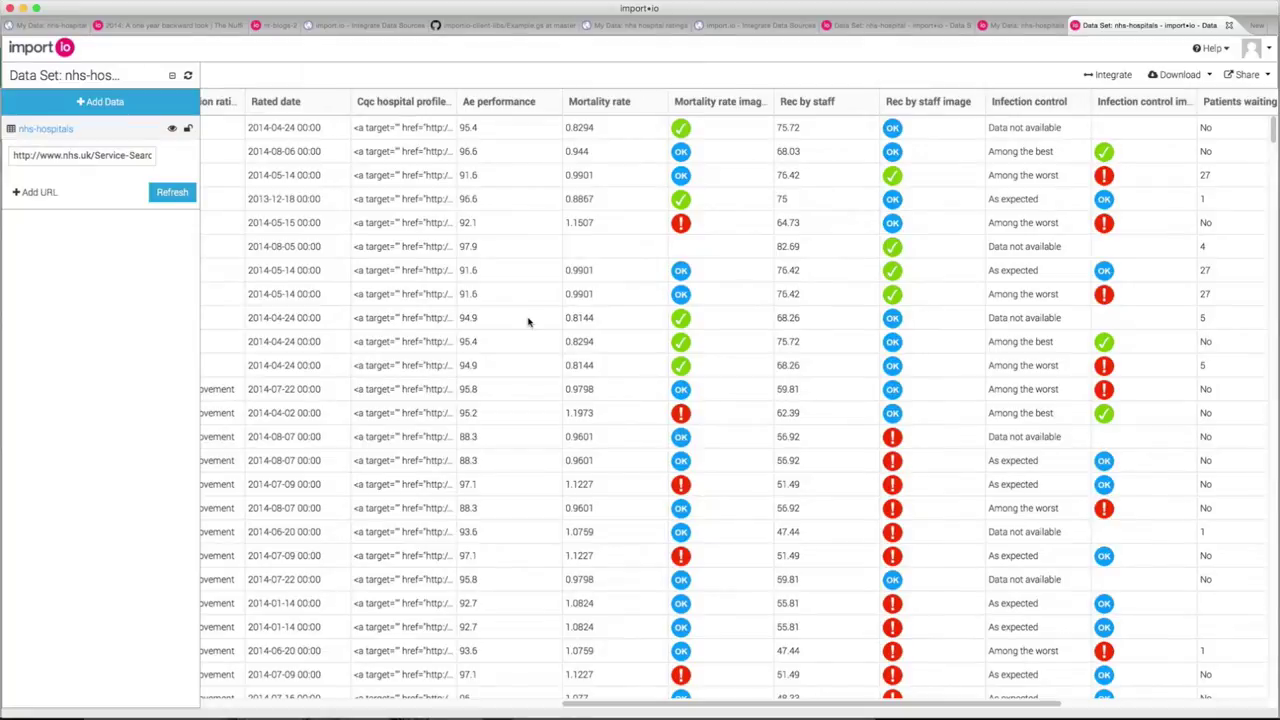
pyautogui.hscroll(2, 908, 226)
pyautogui.hscroll(2, 908, 226)
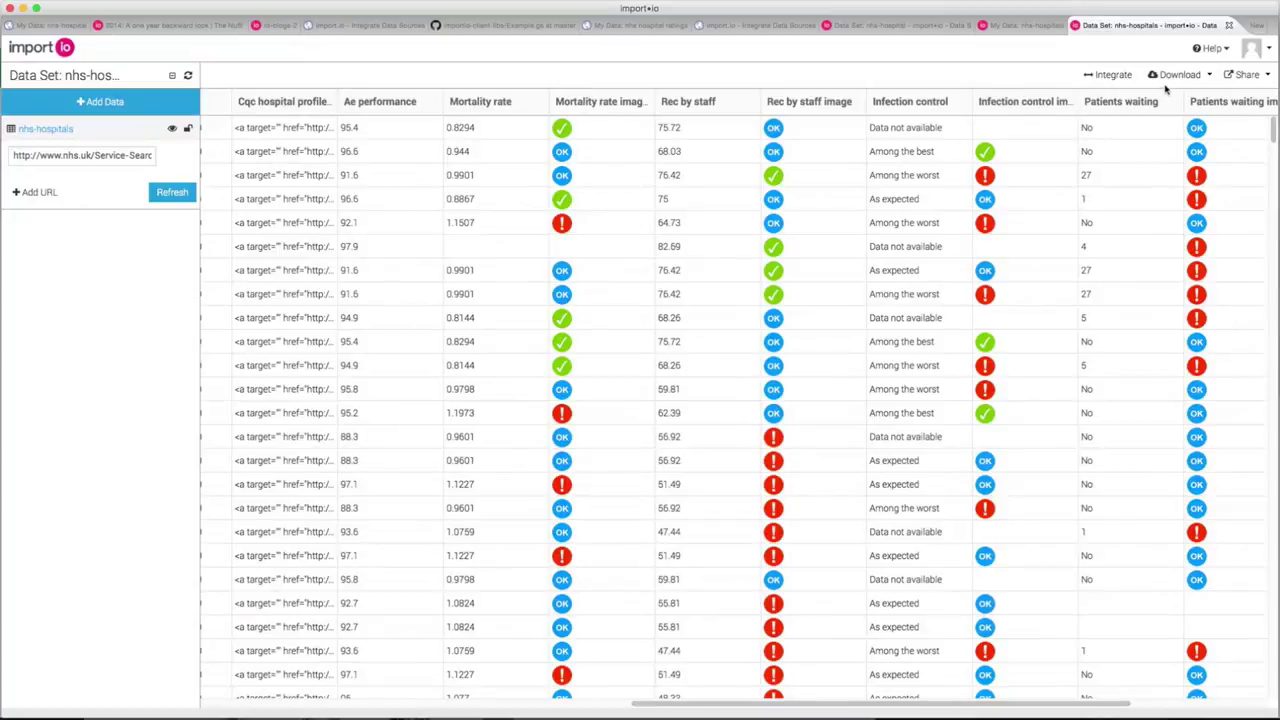
# Download the data set as CSV named hospital_data into Downloads
pyautogui.moveTo(1168, 84)
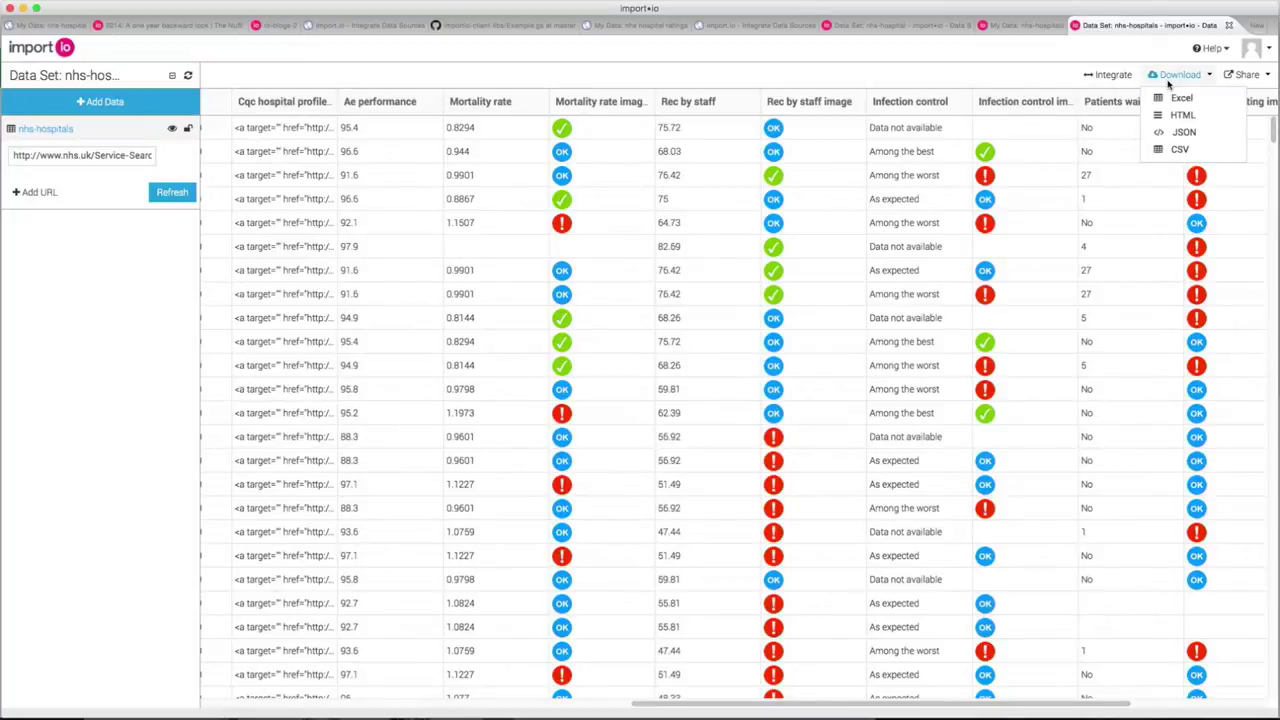
pyautogui.click(1168, 152)
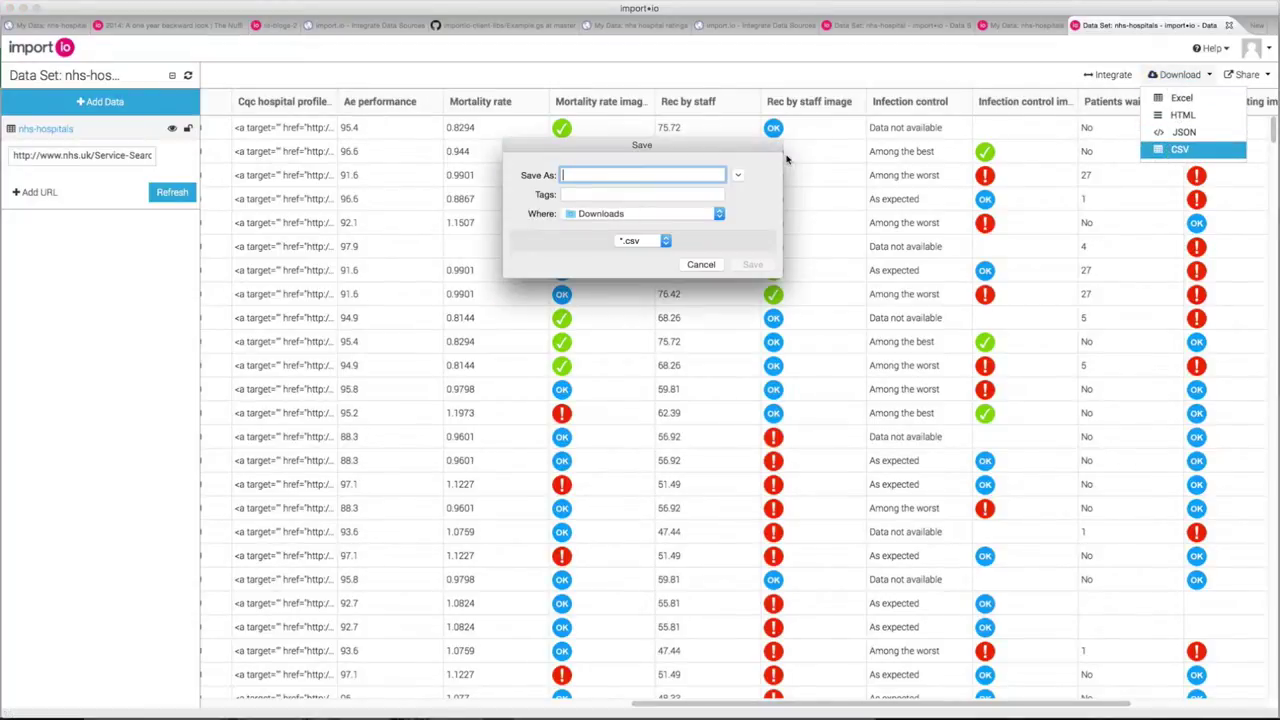
pyautogui.write('hospital')
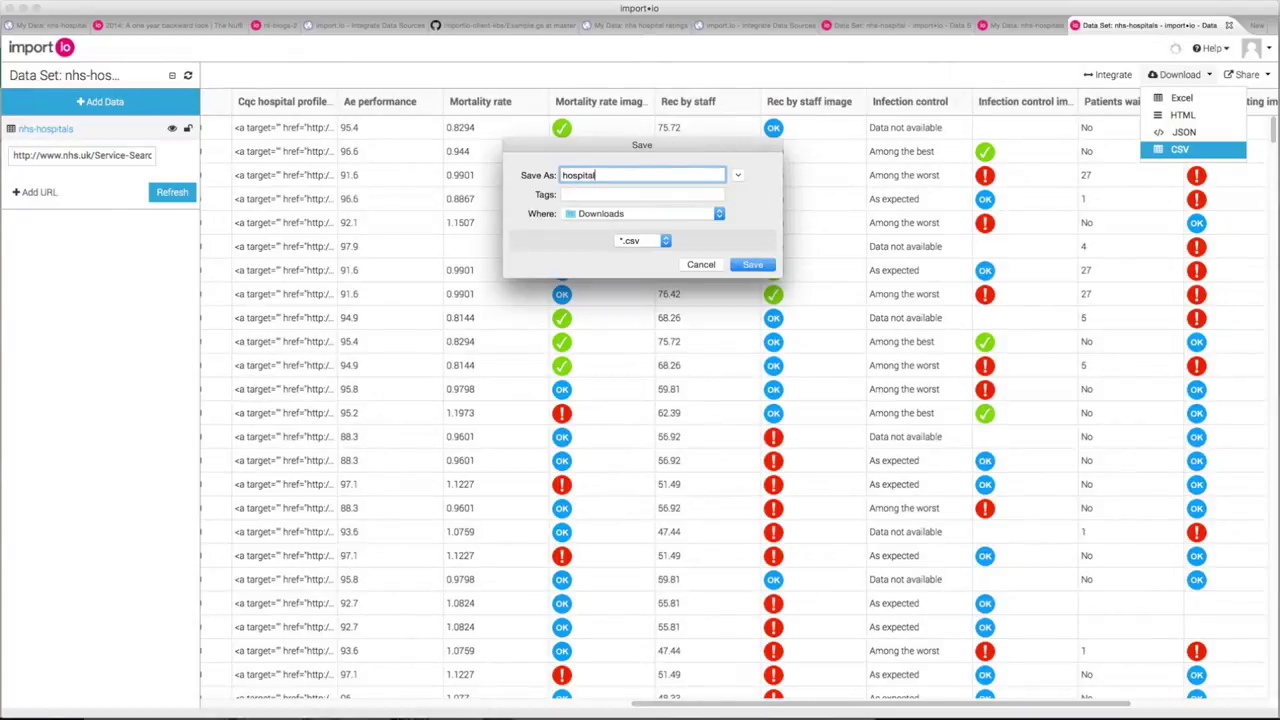
pyautogui.write('_date')
pyautogui.press('BackSpace')
pyautogui.write('a')
pyautogui.press('Return')
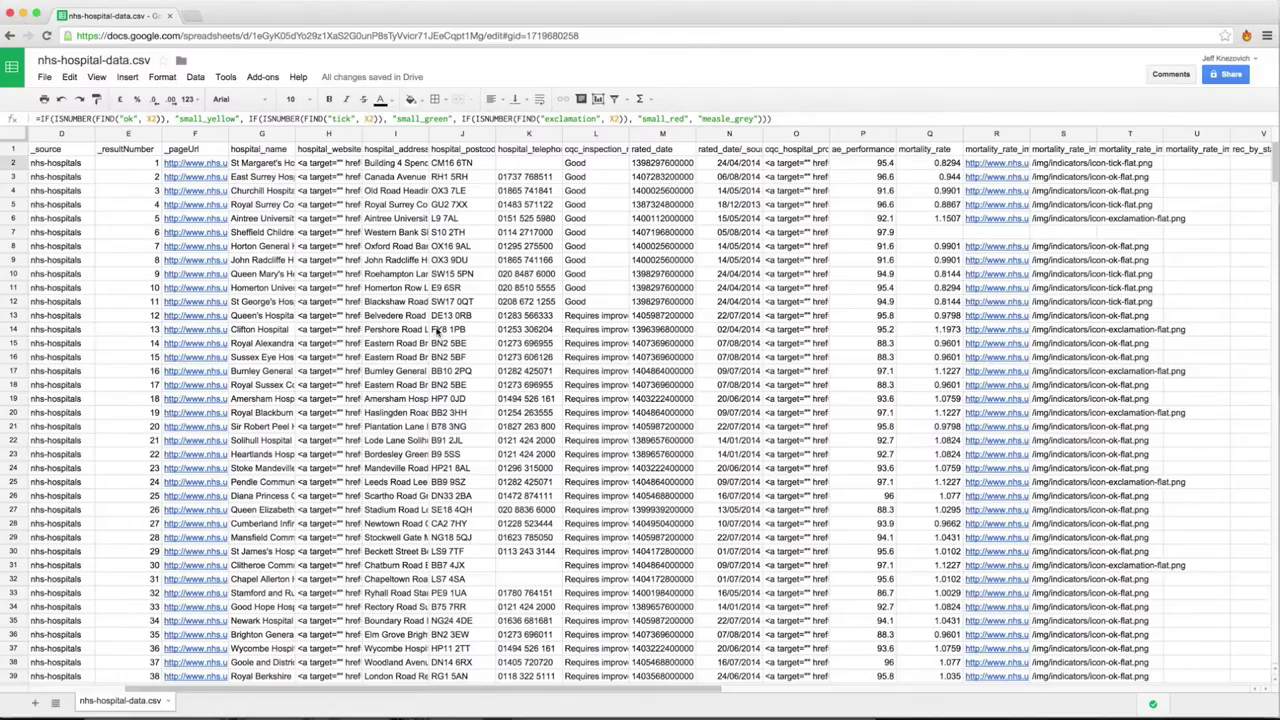
# Scroll to the rec_by_staff column and step through its scores down to row 12
pyautogui.hscroll(-3, 437, 333)
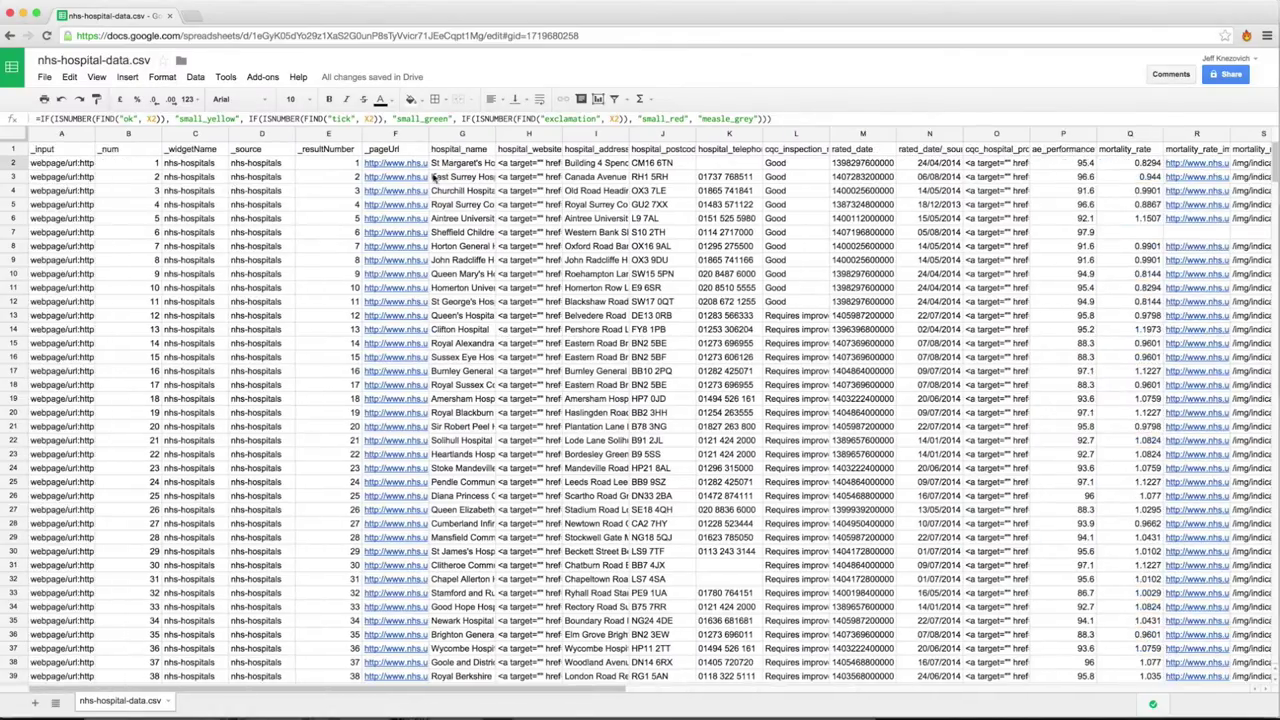
pyautogui.hscroll(2, 506, 179)
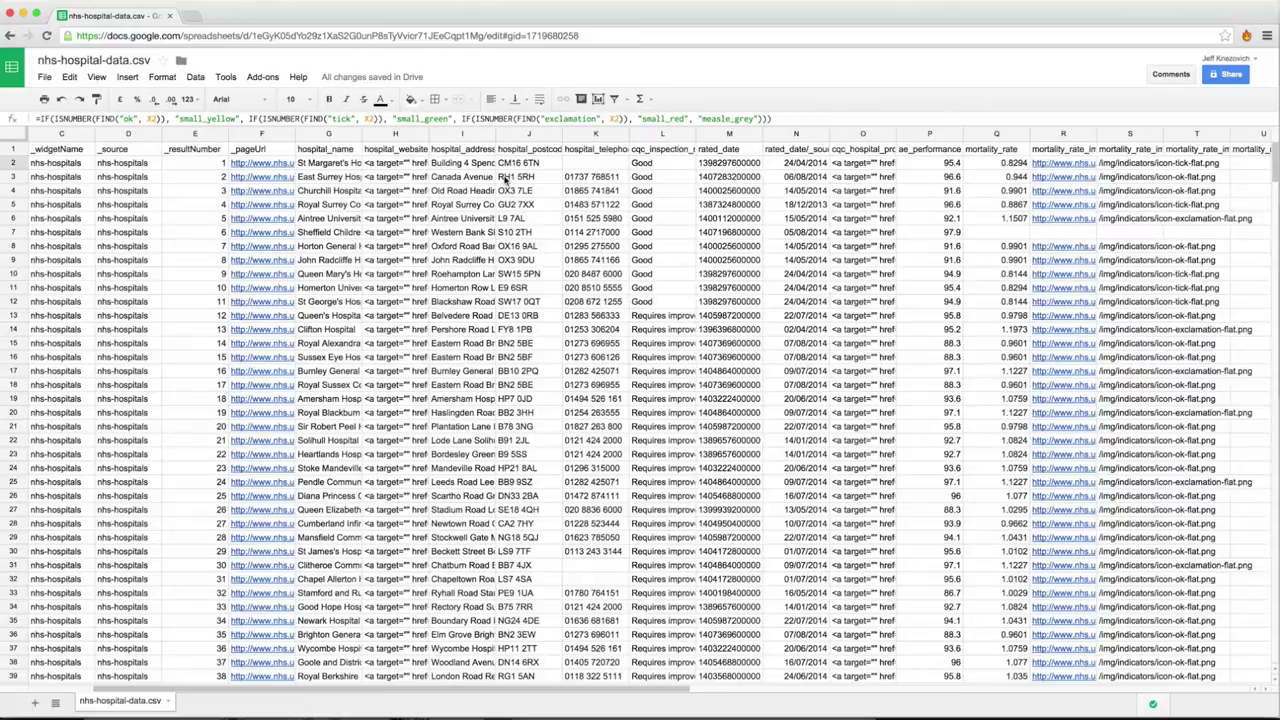
pyautogui.hscroll(2, 506, 179)
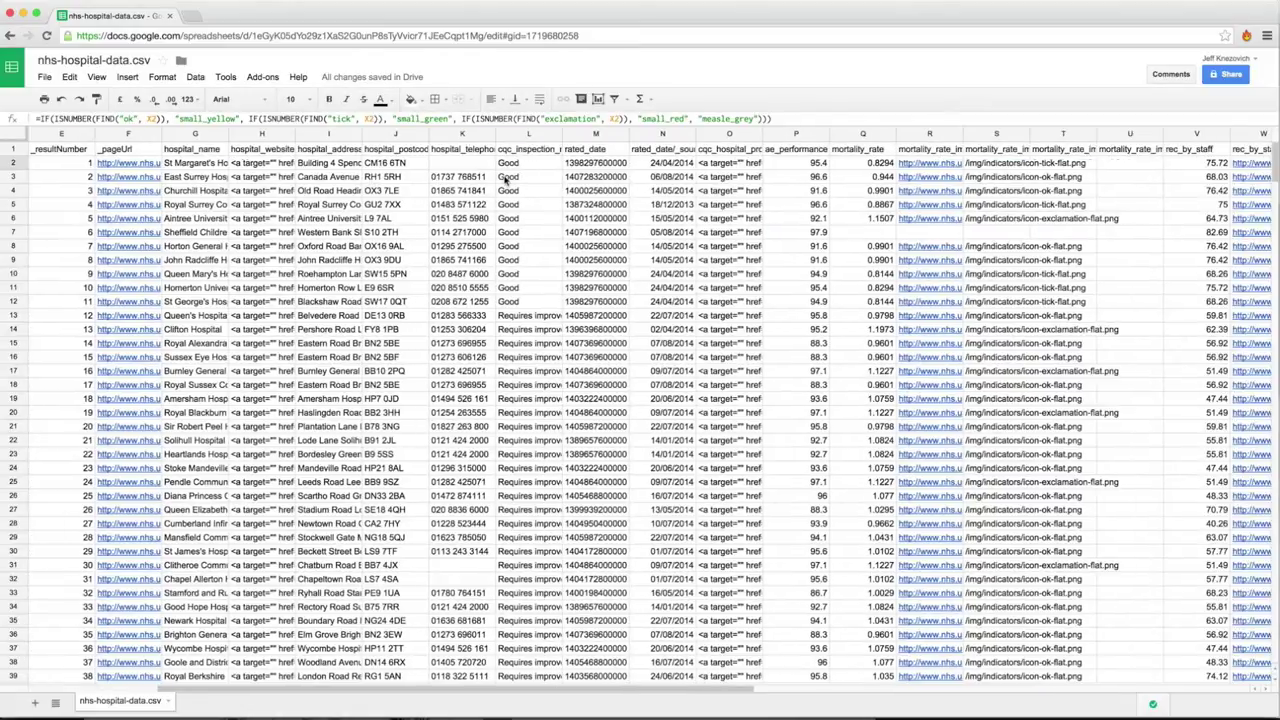
pyautogui.click(1181, 164)
pyautogui.press('Down')
pyautogui.press('Down')
pyautogui.press('Down')
pyautogui.press('Down')
pyautogui.press('Down')
pyautogui.press('Down')
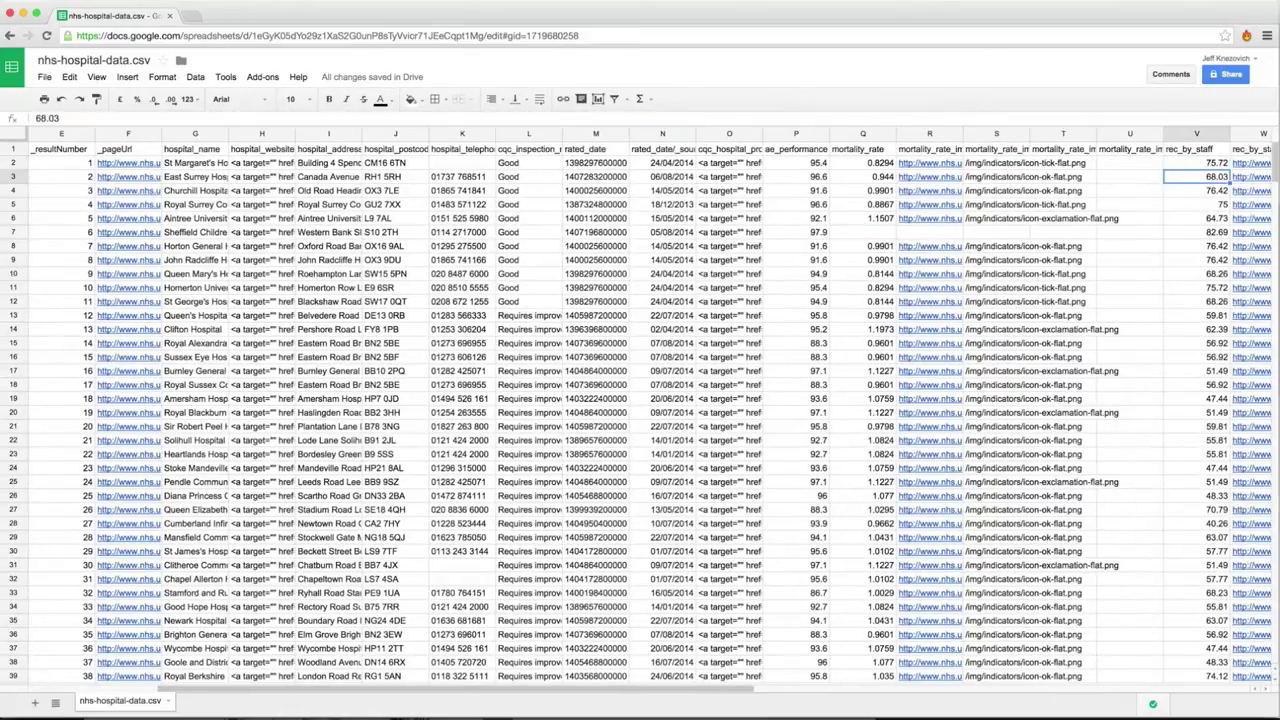
pyautogui.press('Down')
pyautogui.press('Down')
pyautogui.press('Down')
pyautogui.press('Down')
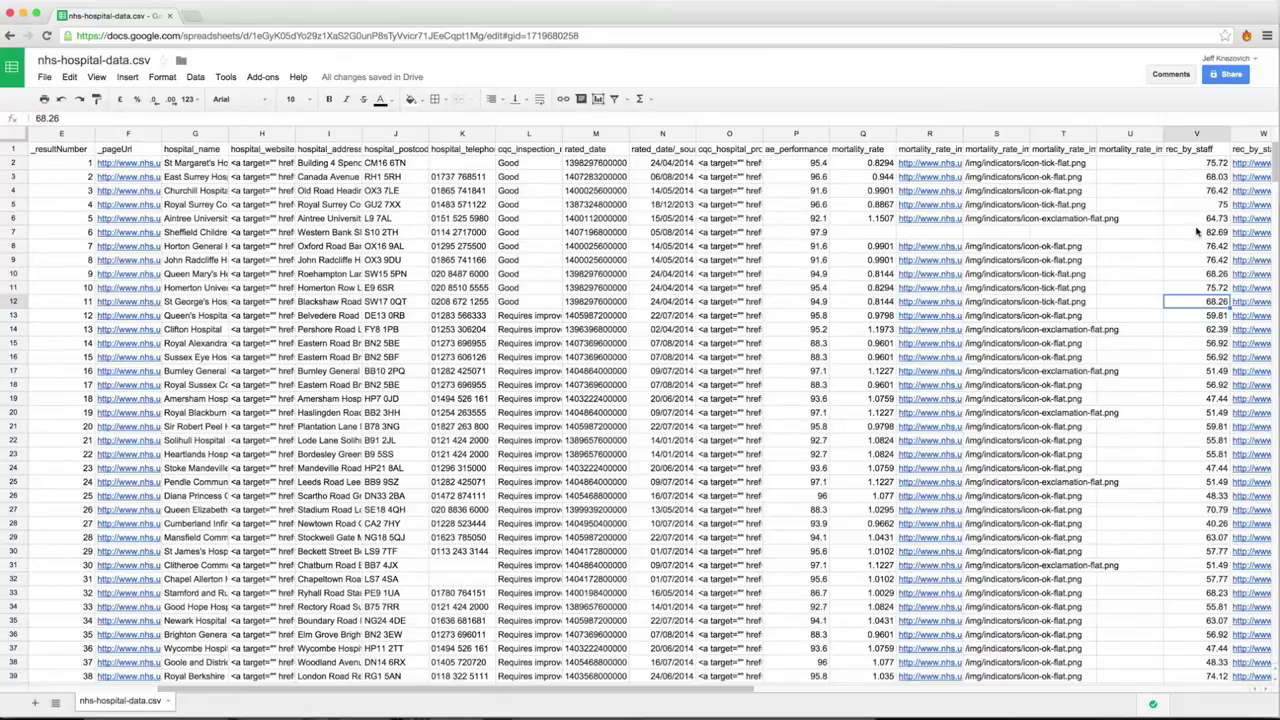
pyautogui.hscroll(6, 1197, 232)
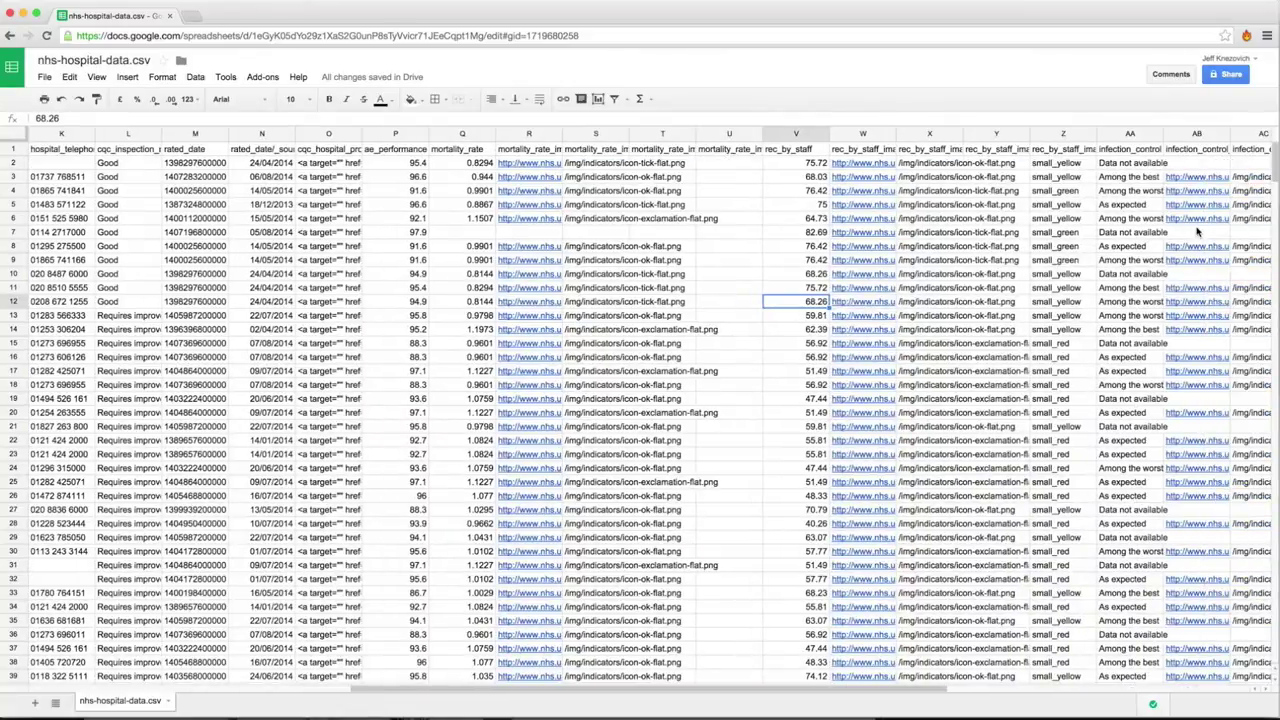
pyautogui.click(928, 165)
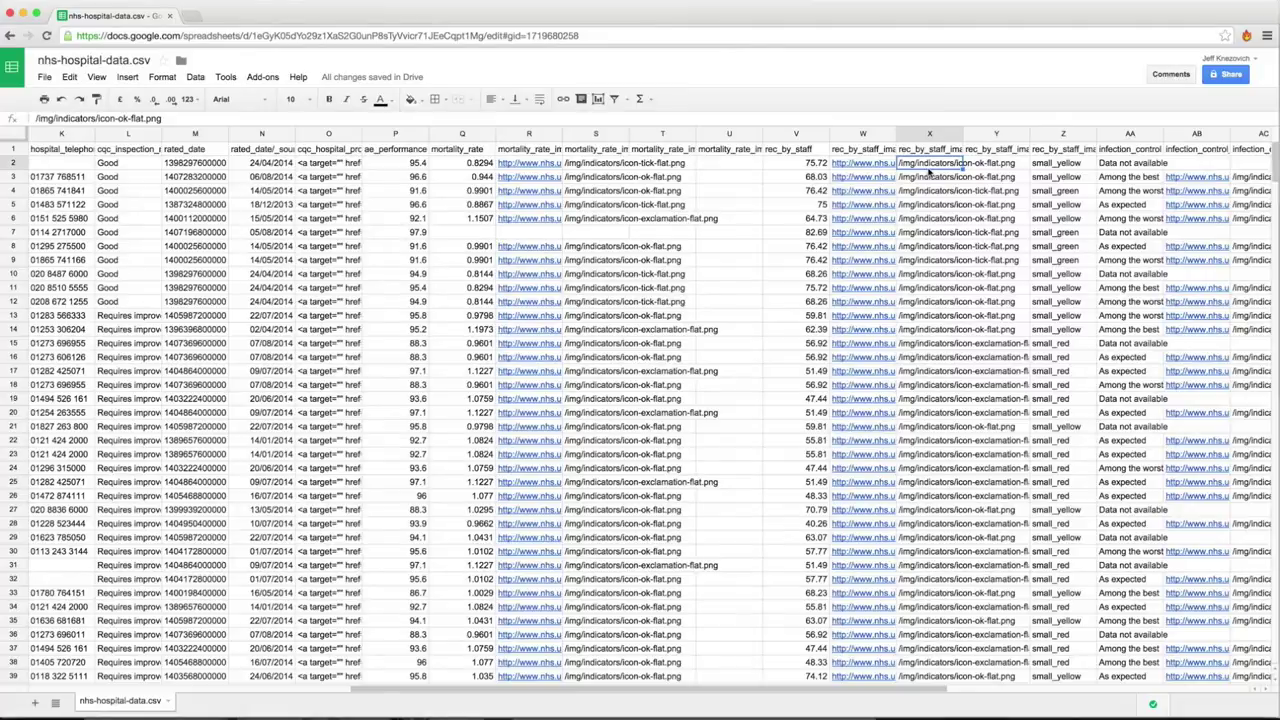
pyautogui.doubleClick(121, 118)
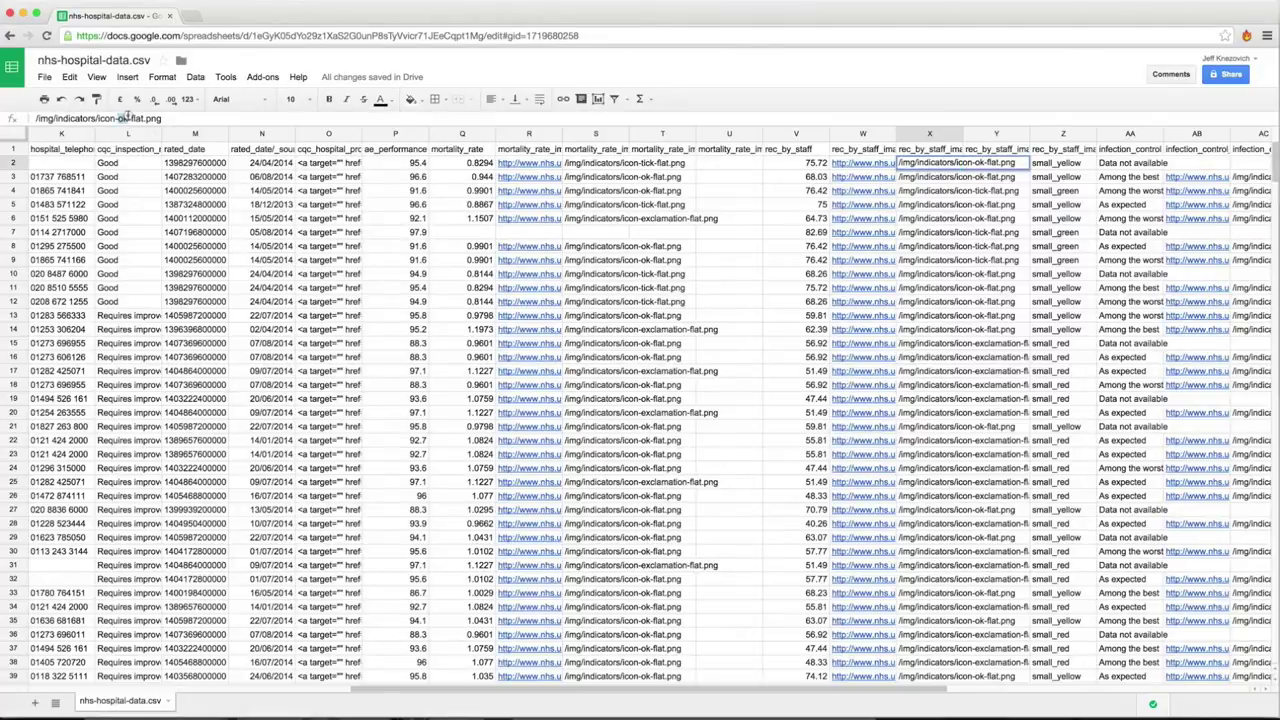
pyautogui.click(980, 376)
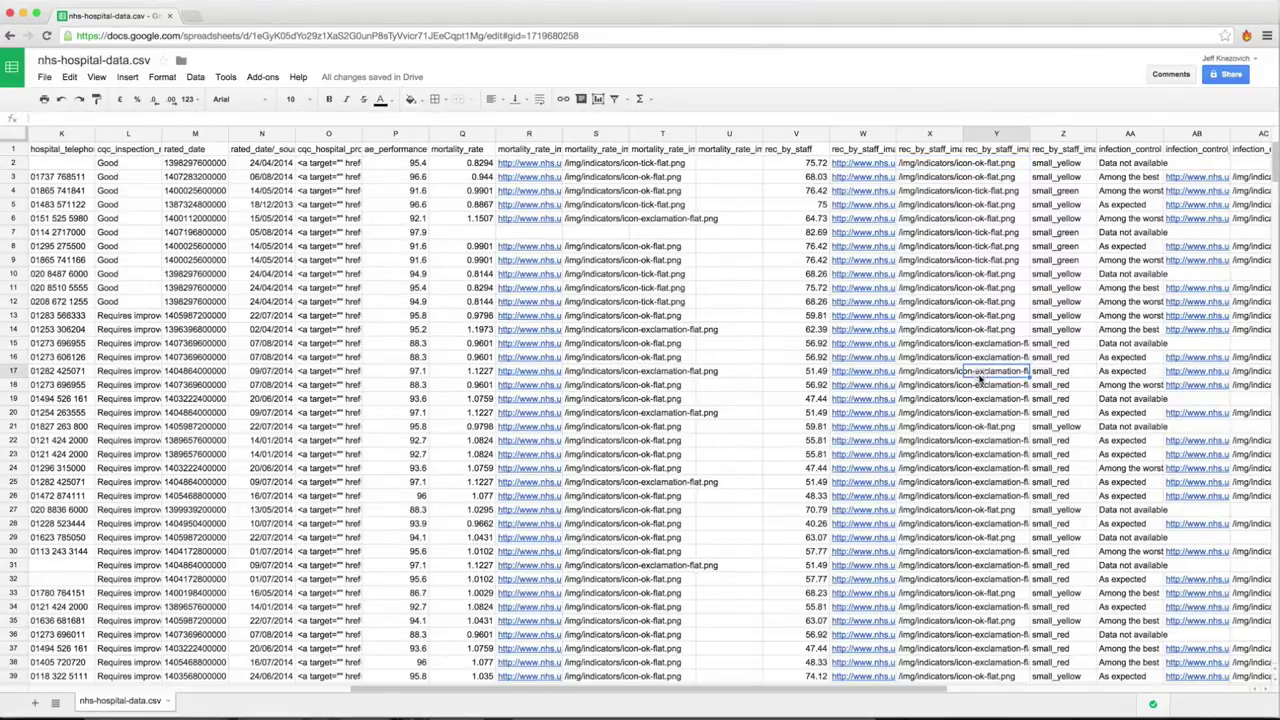
pyautogui.click(940, 376)
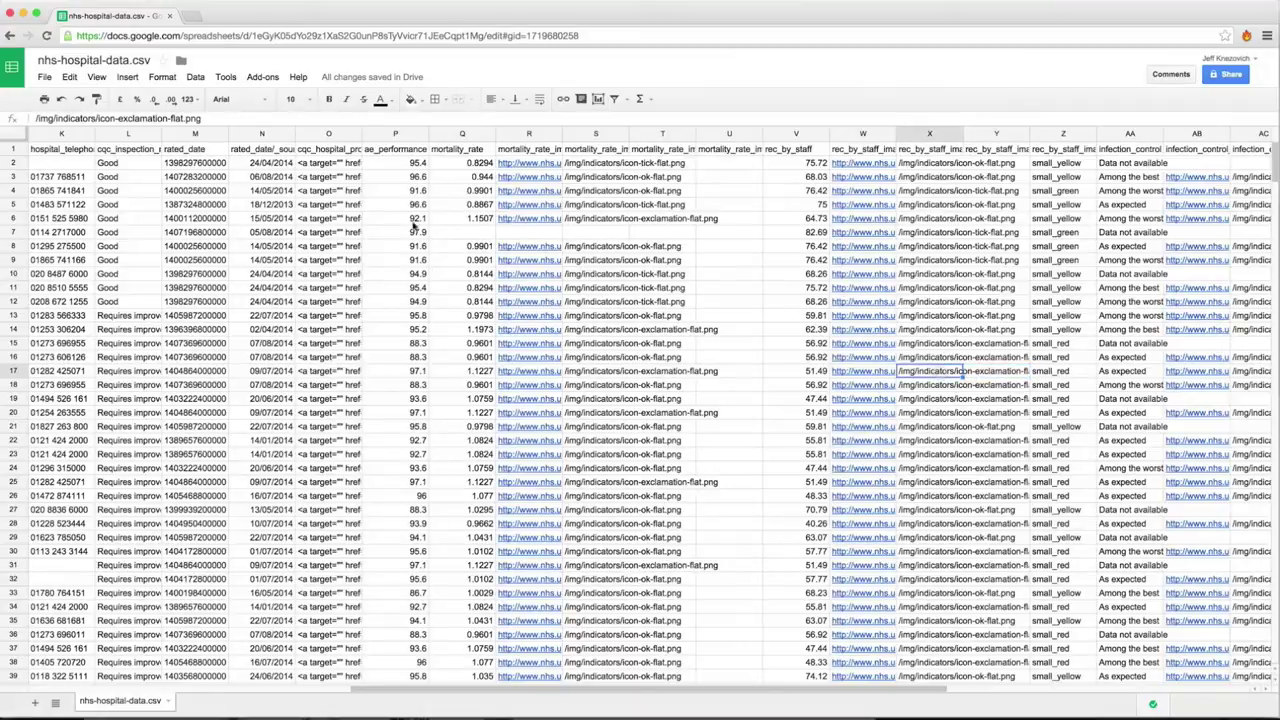
pyautogui.doubleClick(143, 118)
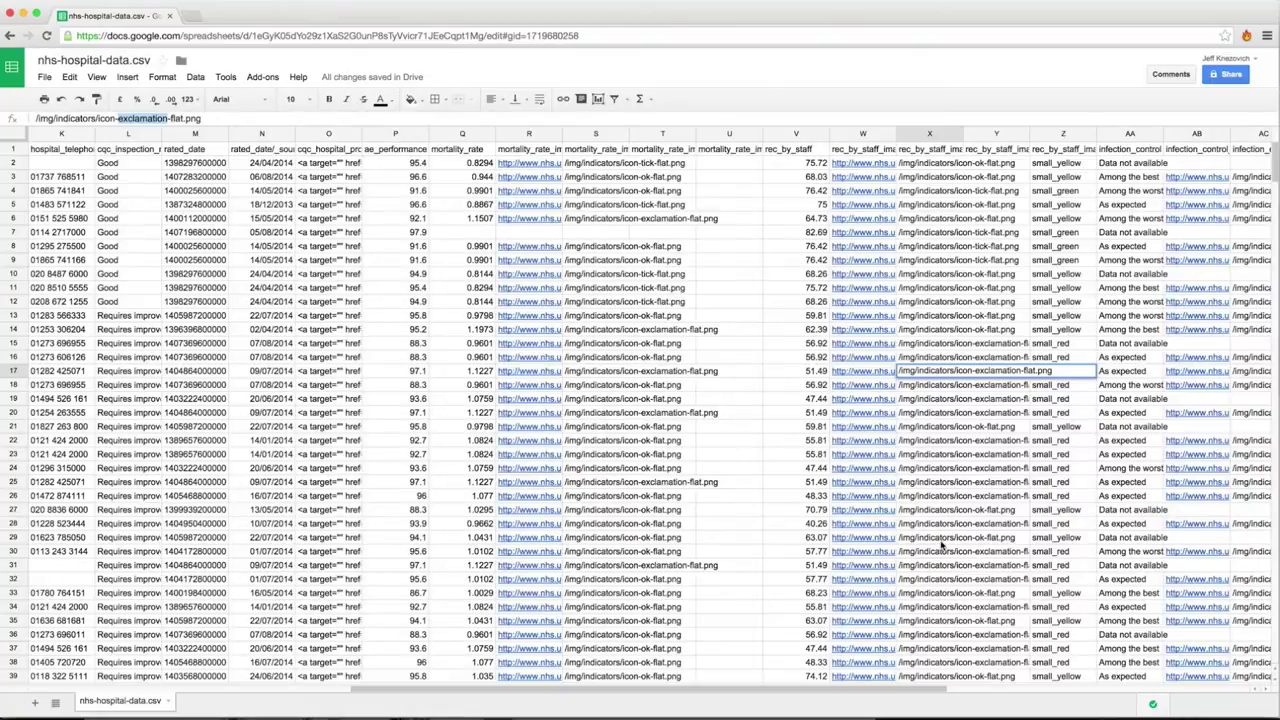
pyautogui.click(984, 261)
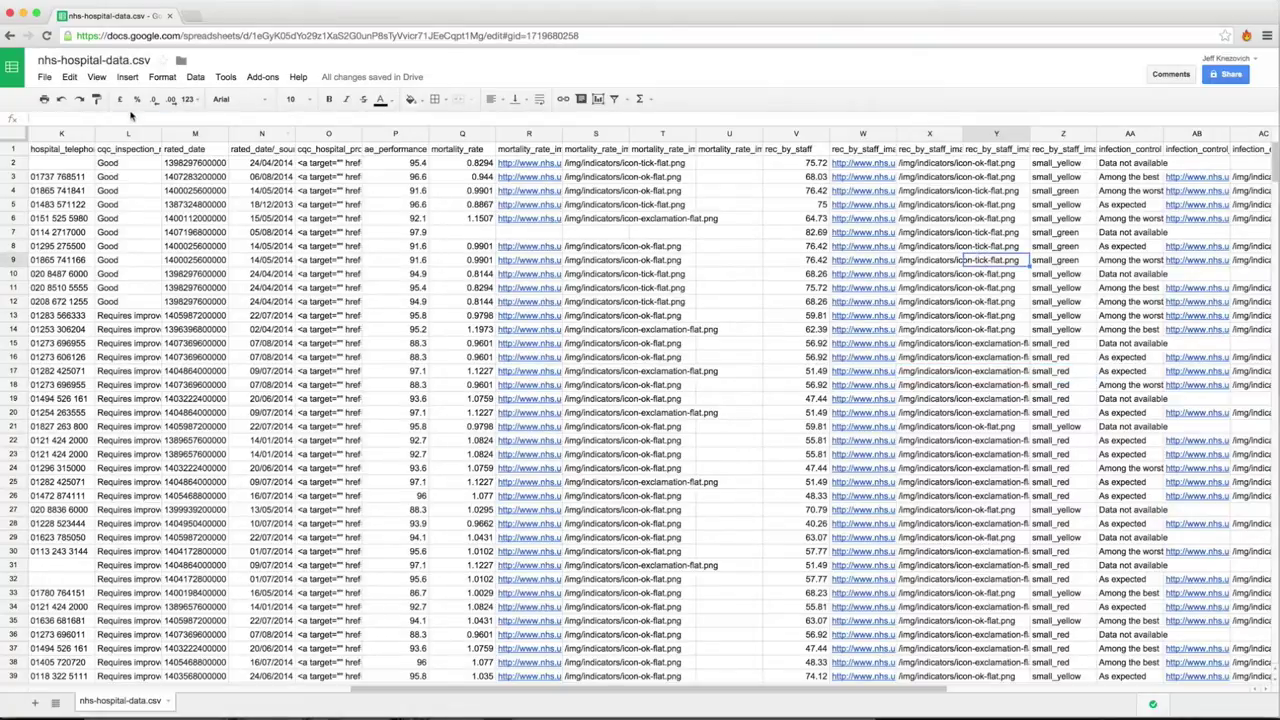
pyautogui.click(1043, 168)
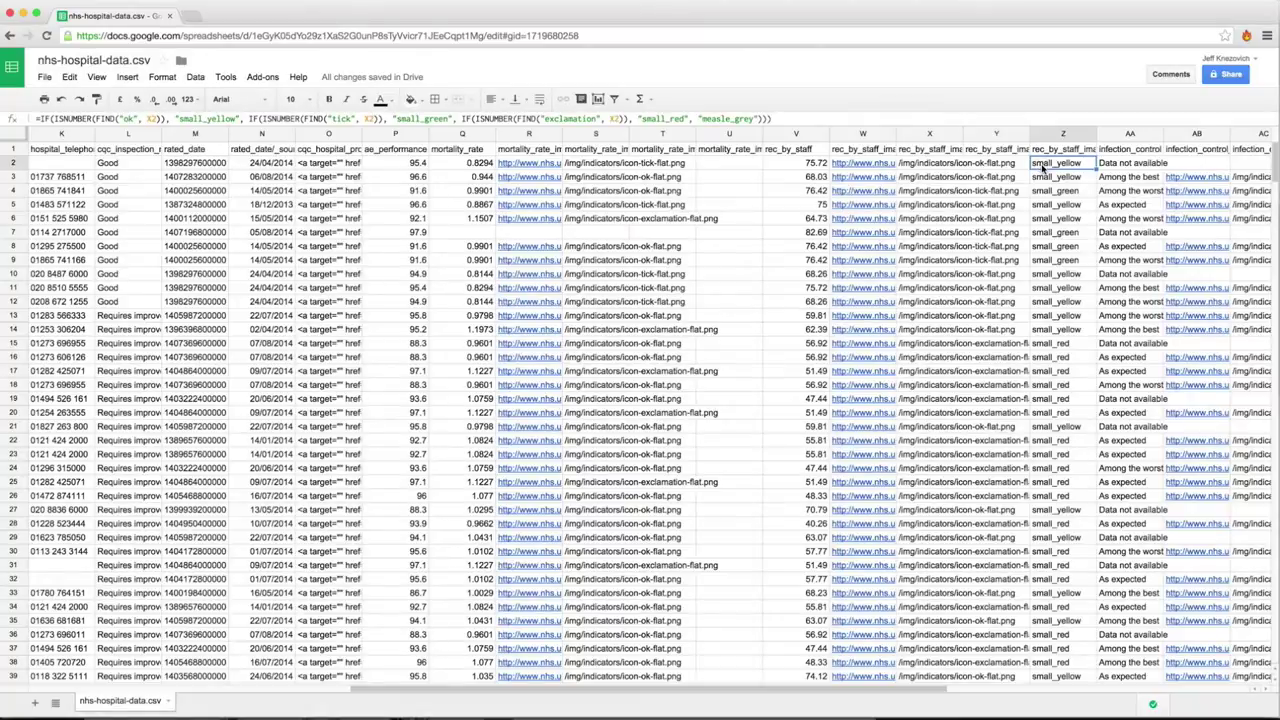
pyautogui.tripleClick(560, 118)
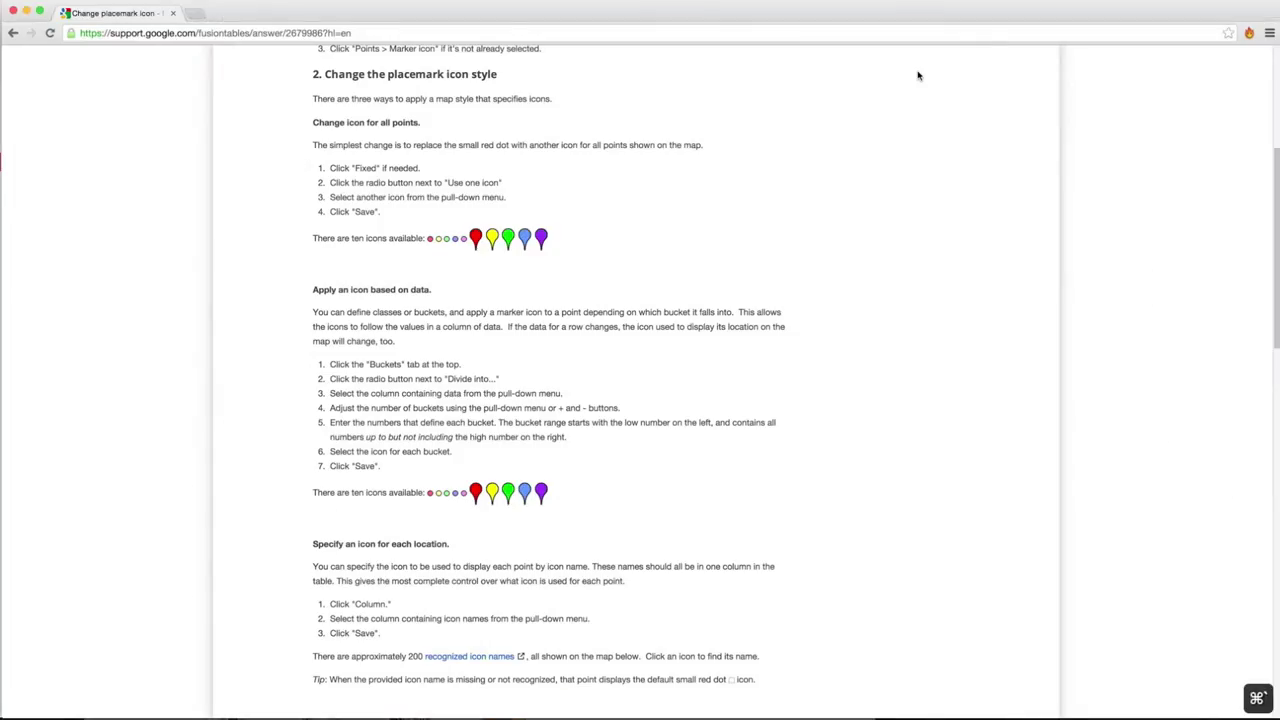
# Read the names of the small red, small yellow and grey dot icons on the help map
pyautogui.scroll(1, 830, 298)
pyautogui.scroll(5, 830, 298)
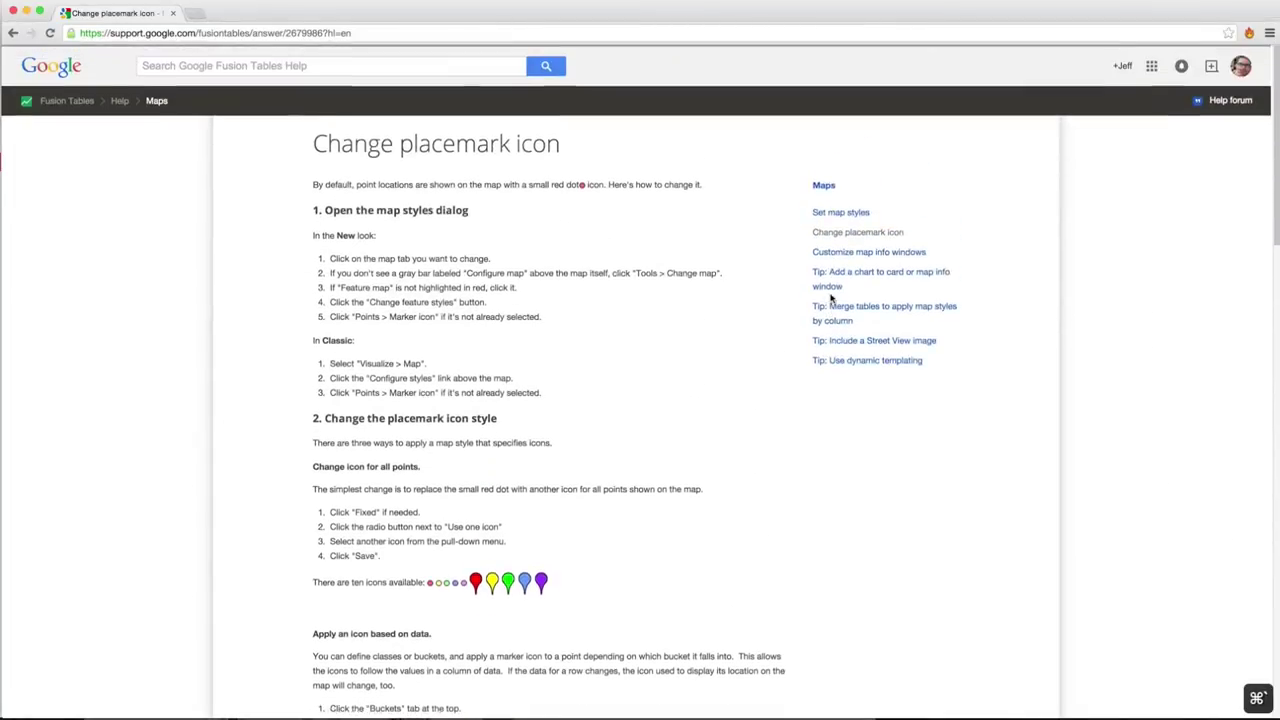
pyautogui.scroll(-6, 830, 298)
pyautogui.scroll(-10, 830, 298)
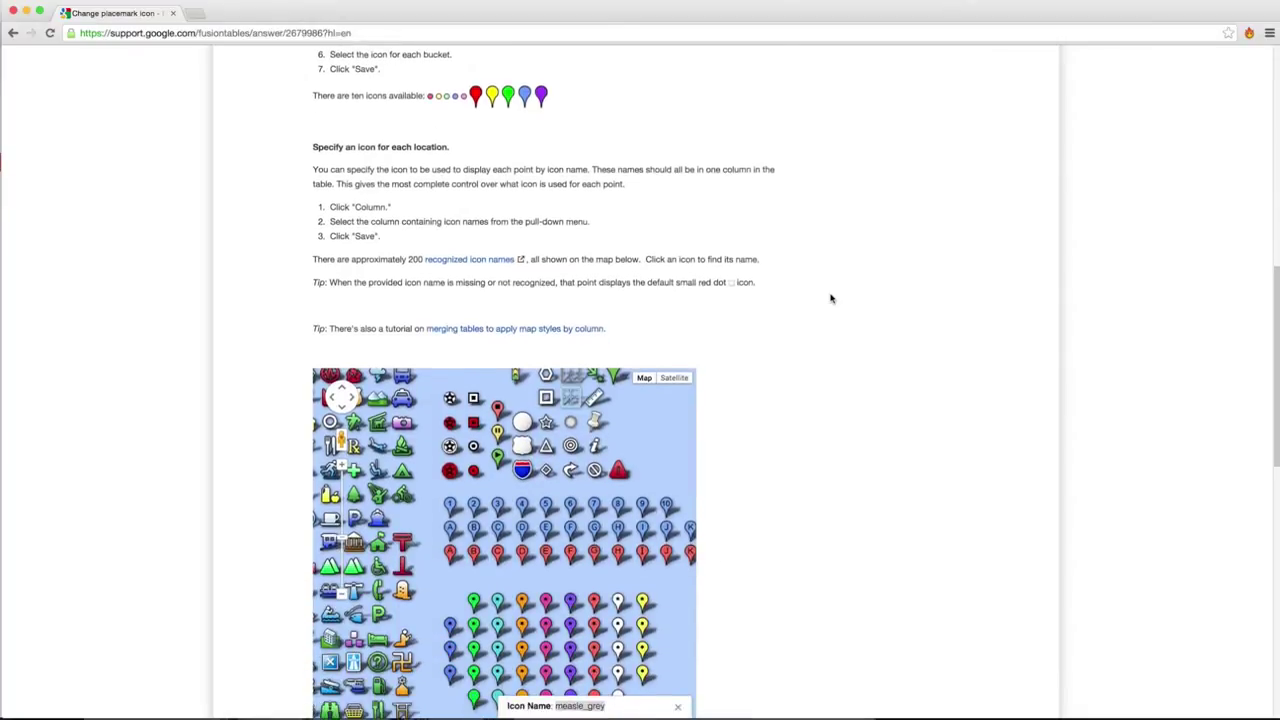
pyautogui.moveTo(440, 463); pyautogui.dragTo(511, 390)
pyautogui.click(521, 550)
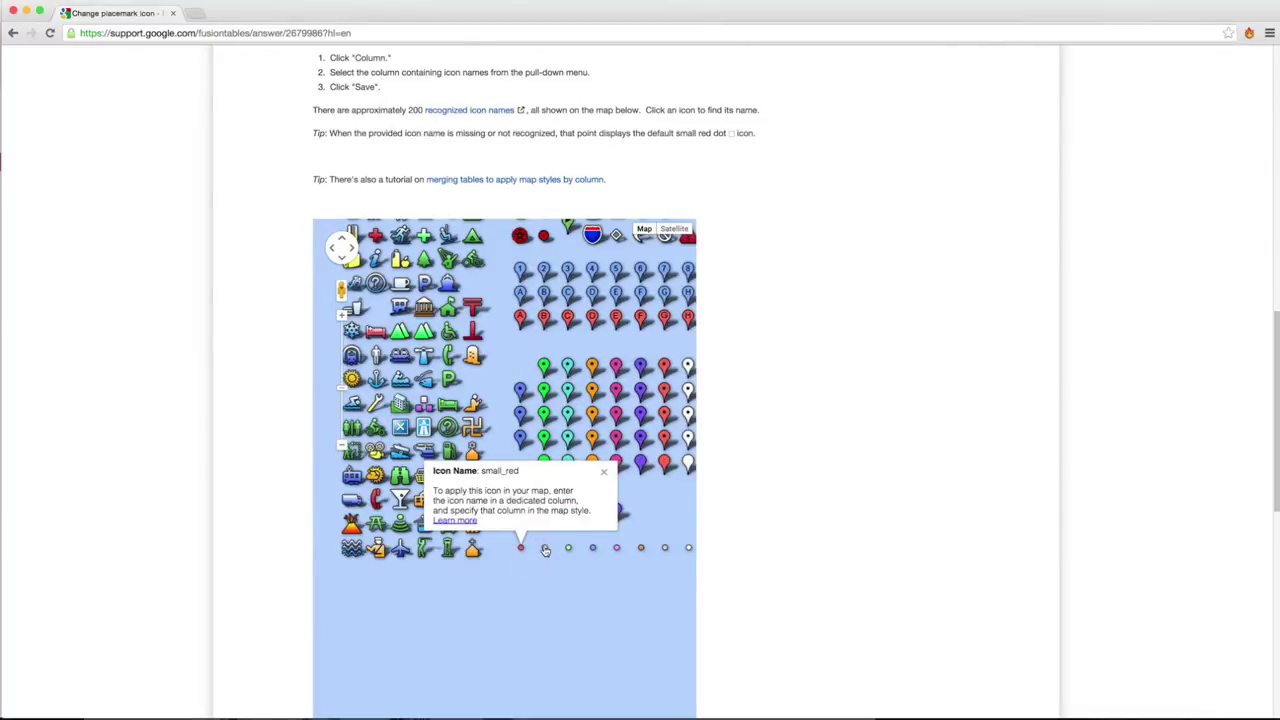
pyautogui.click(545, 548)
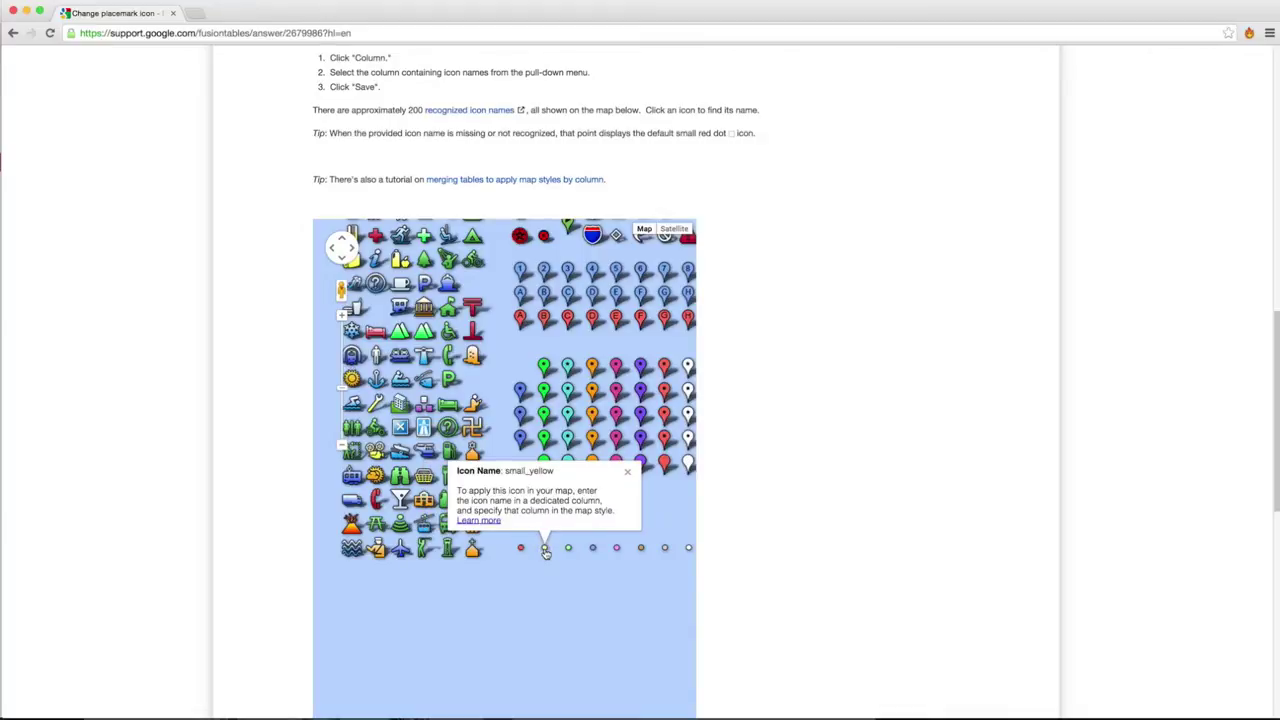
pyautogui.click(667, 548)
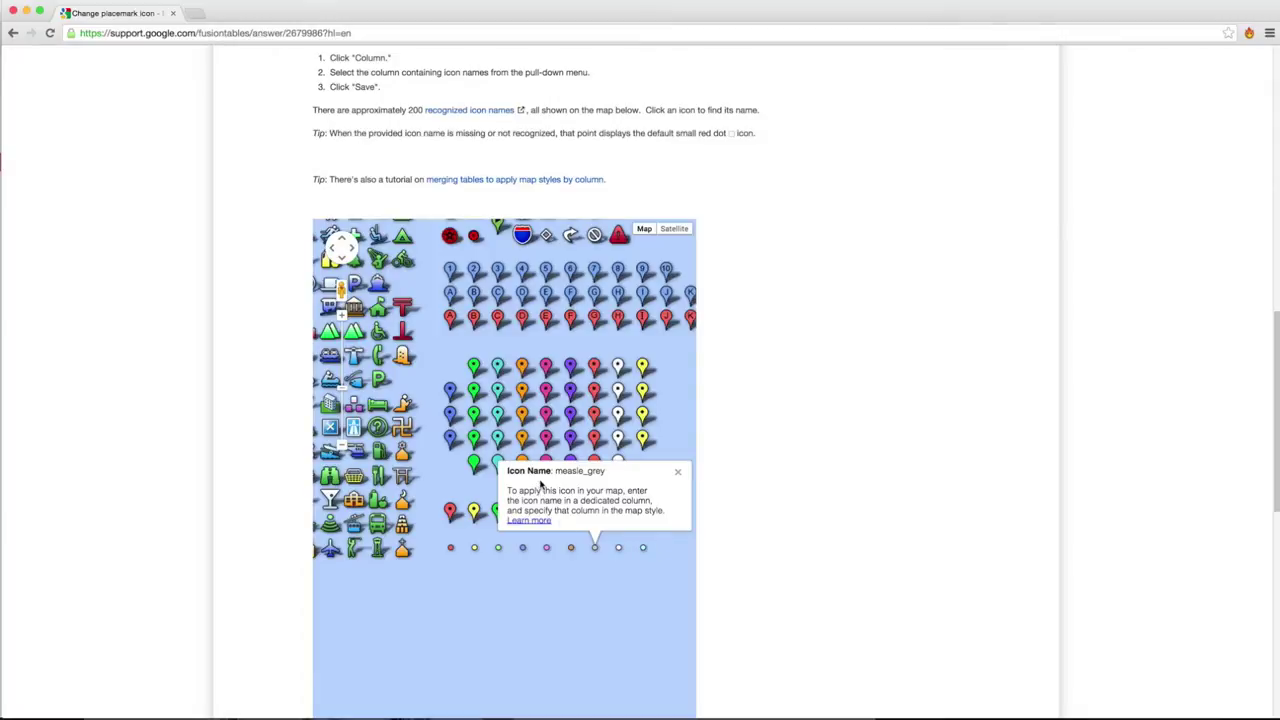
# Read the names of the blue and green square markers, hospital and green cross icons
pyautogui.moveTo(530, 339); pyautogui.dragTo(566, 344)
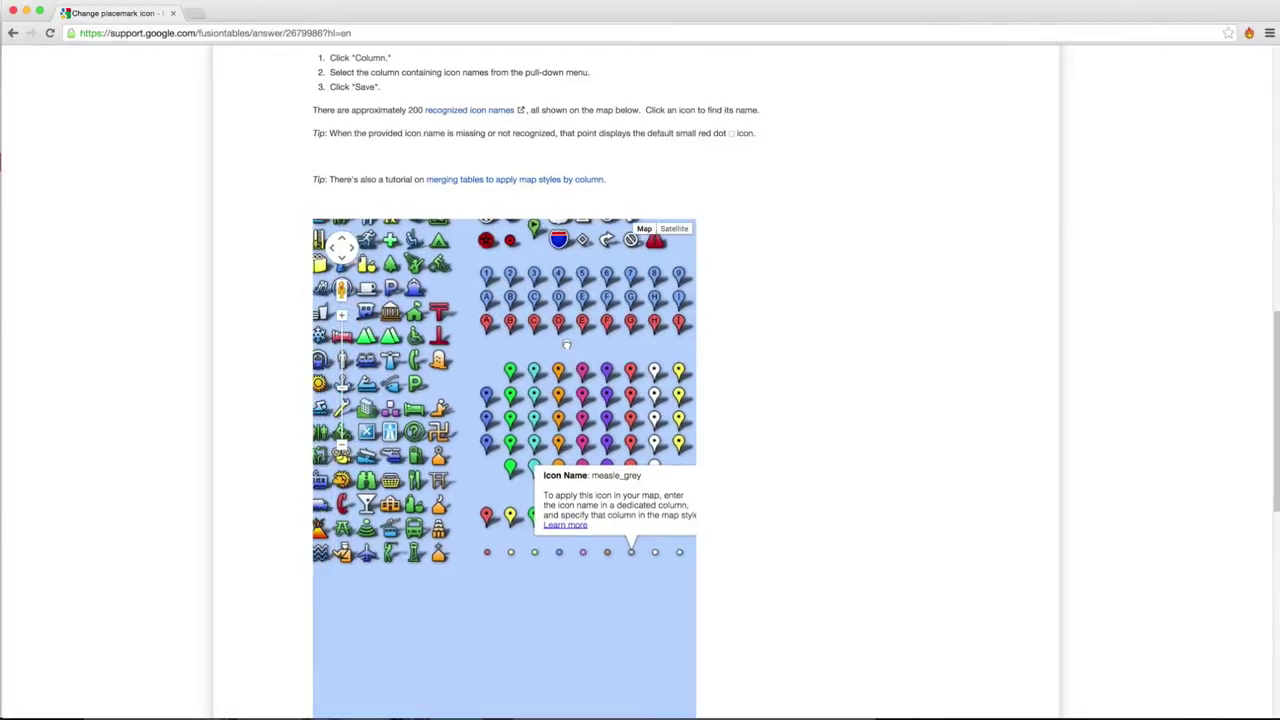
pyautogui.click(489, 399)
pyautogui.click(512, 398)
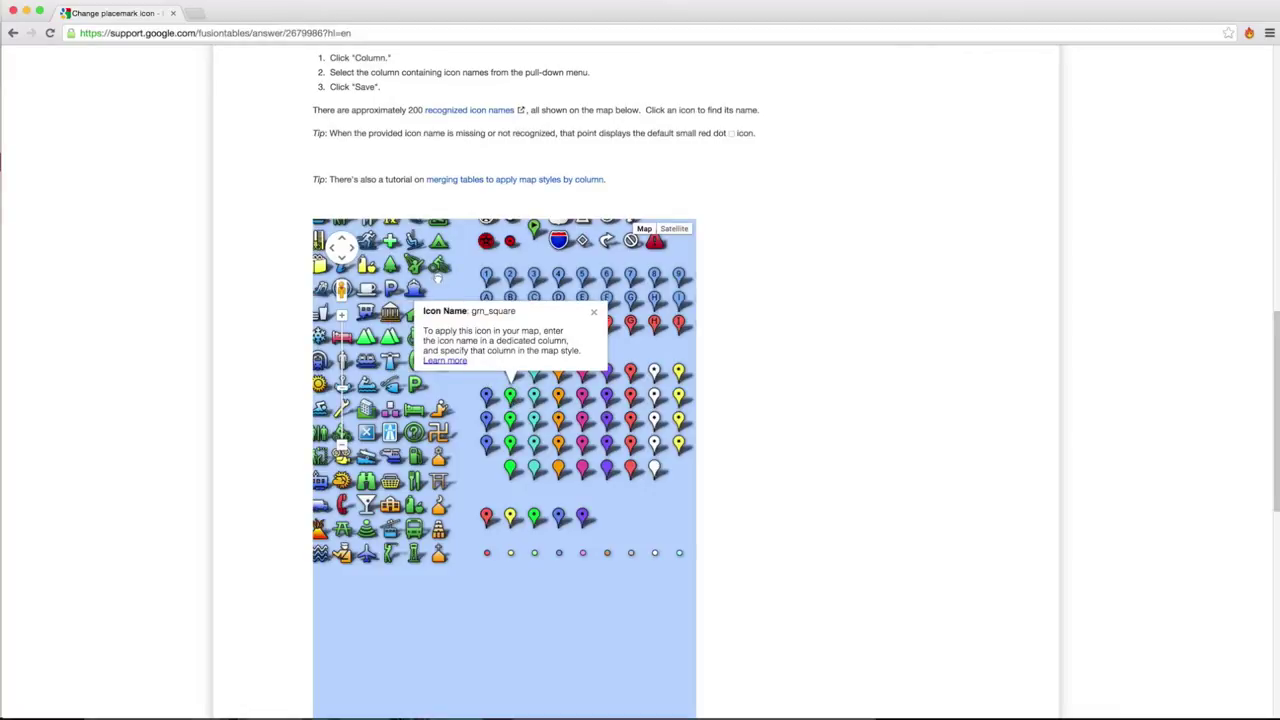
pyautogui.moveTo(438, 278); pyautogui.dragTo(585, 370)
pyautogui.click(489, 330)
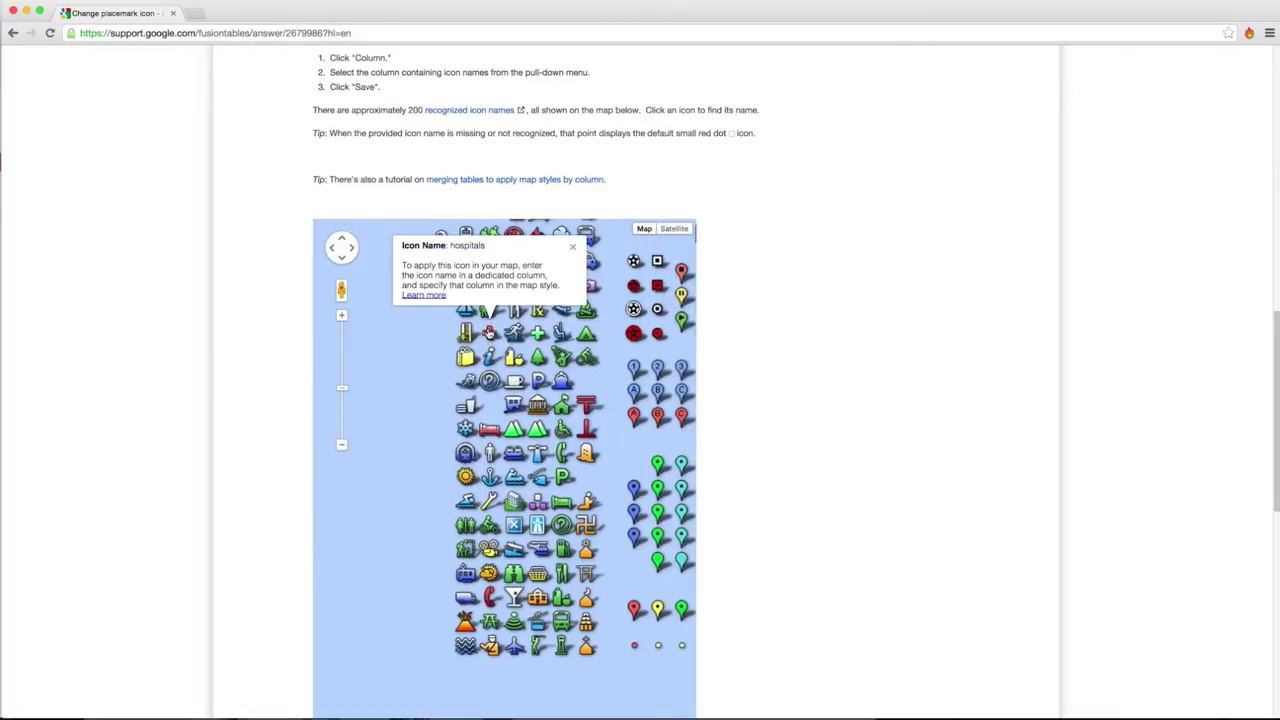
pyautogui.click(537, 342)
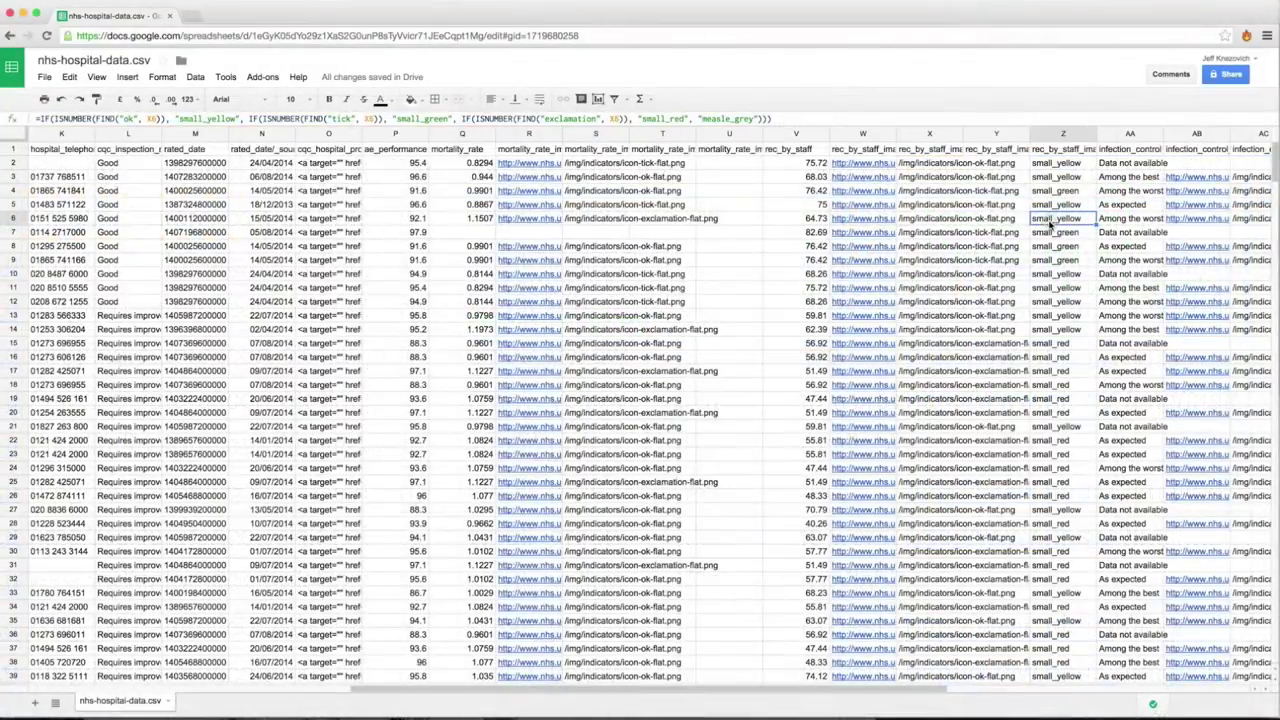
# Clear Z3 to the bottom of column Z and fill the Z2 icon-name formula down every row
pyautogui.click(1052, 164)
pyautogui.click(1052, 175)
pyautogui.hscroll(2, 1000, 172)
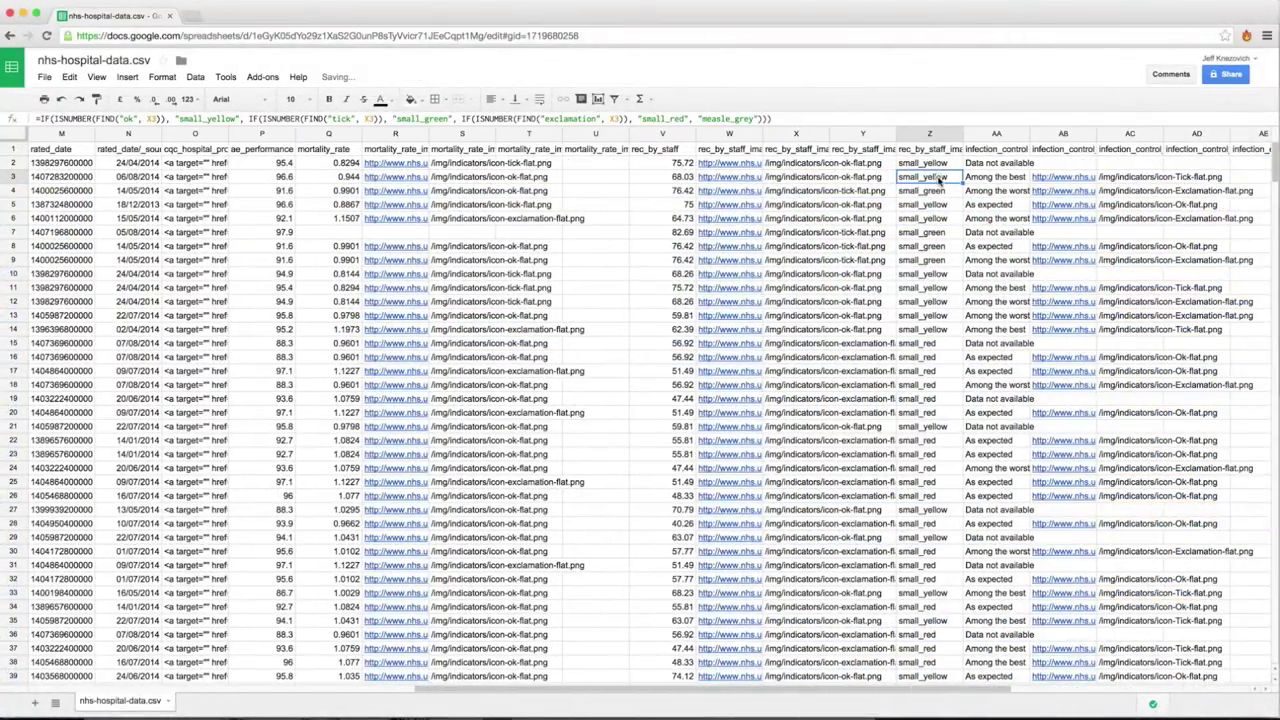
pyautogui.press('super+shift+Down')
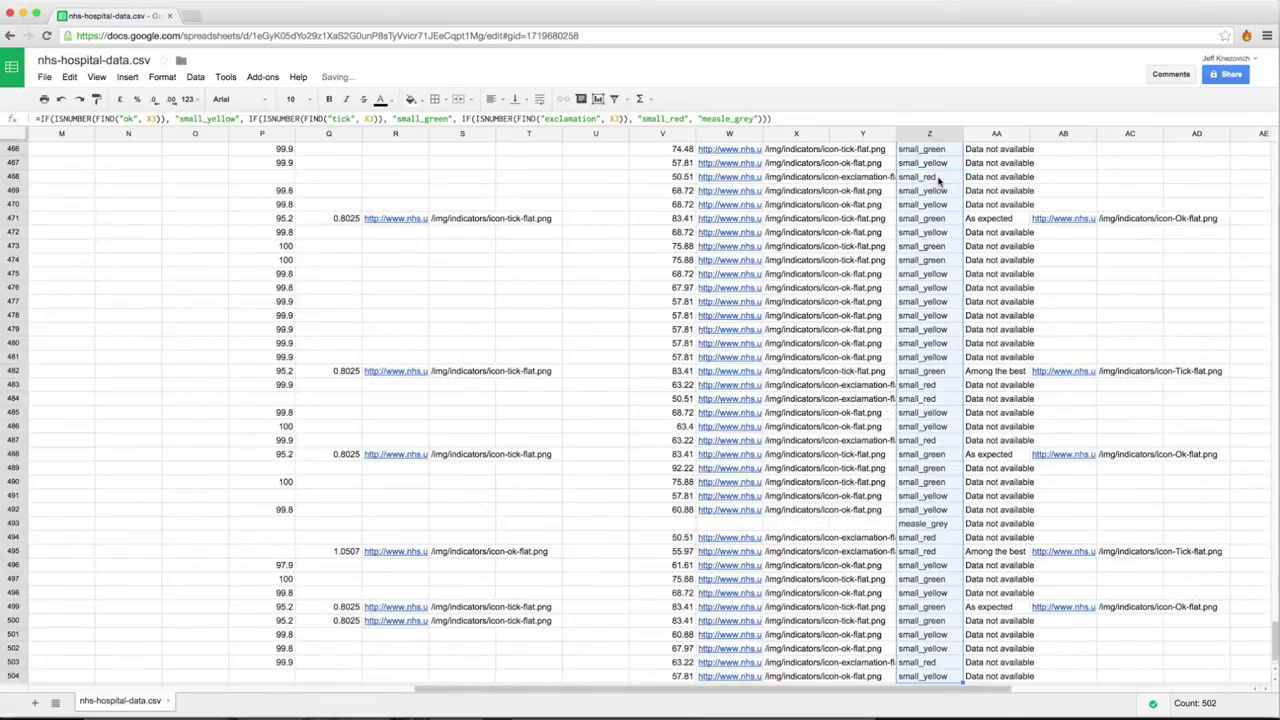
pyautogui.press('Delete')
pyautogui.scroll(10, 640, 400)
pyautogui.scroll(20, 640, 400)
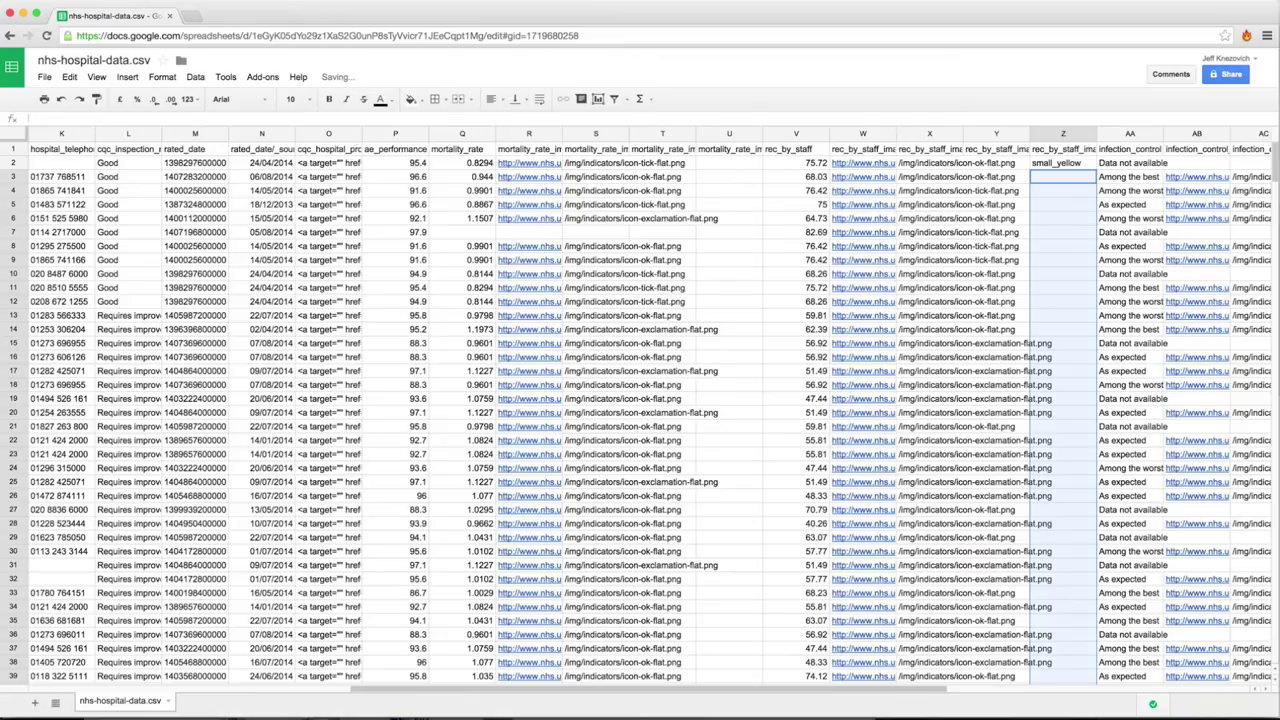
pyautogui.click(1056, 163)
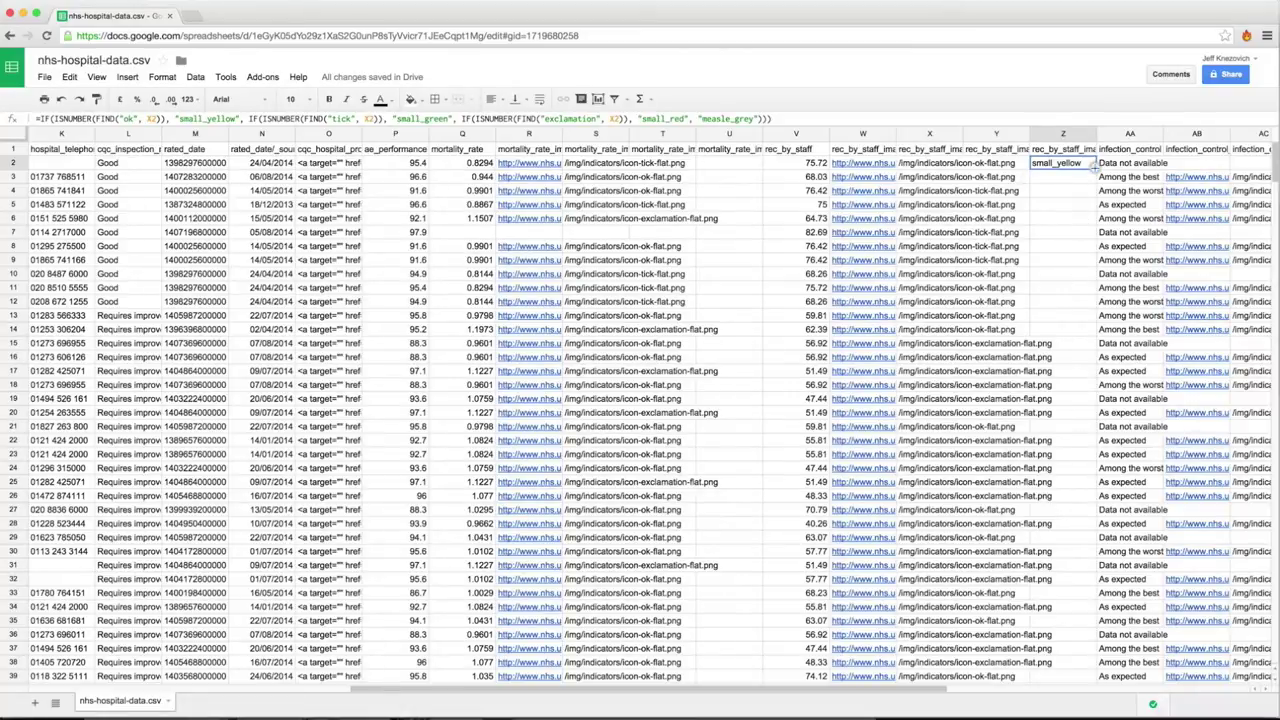
pyautogui.doubleClick(1095, 169)
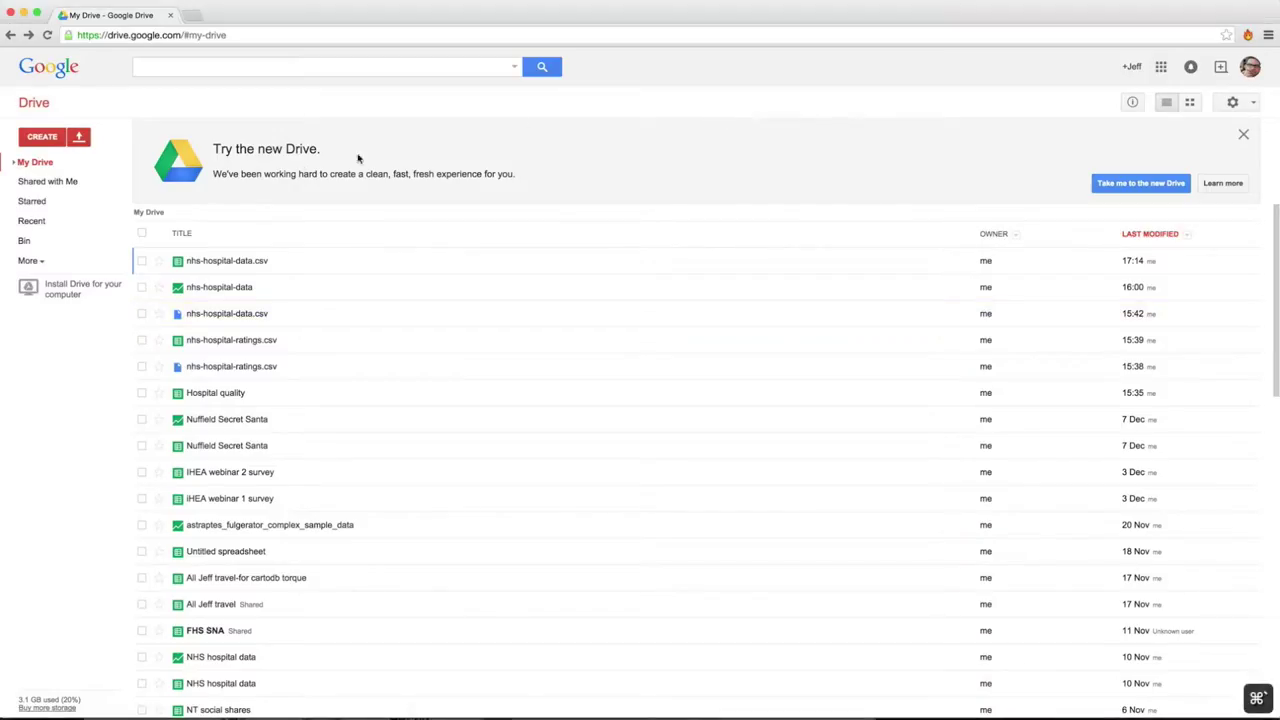
# Open Google Drive's CREATE menu to start a new Fusion Table
pyautogui.click(52, 137)
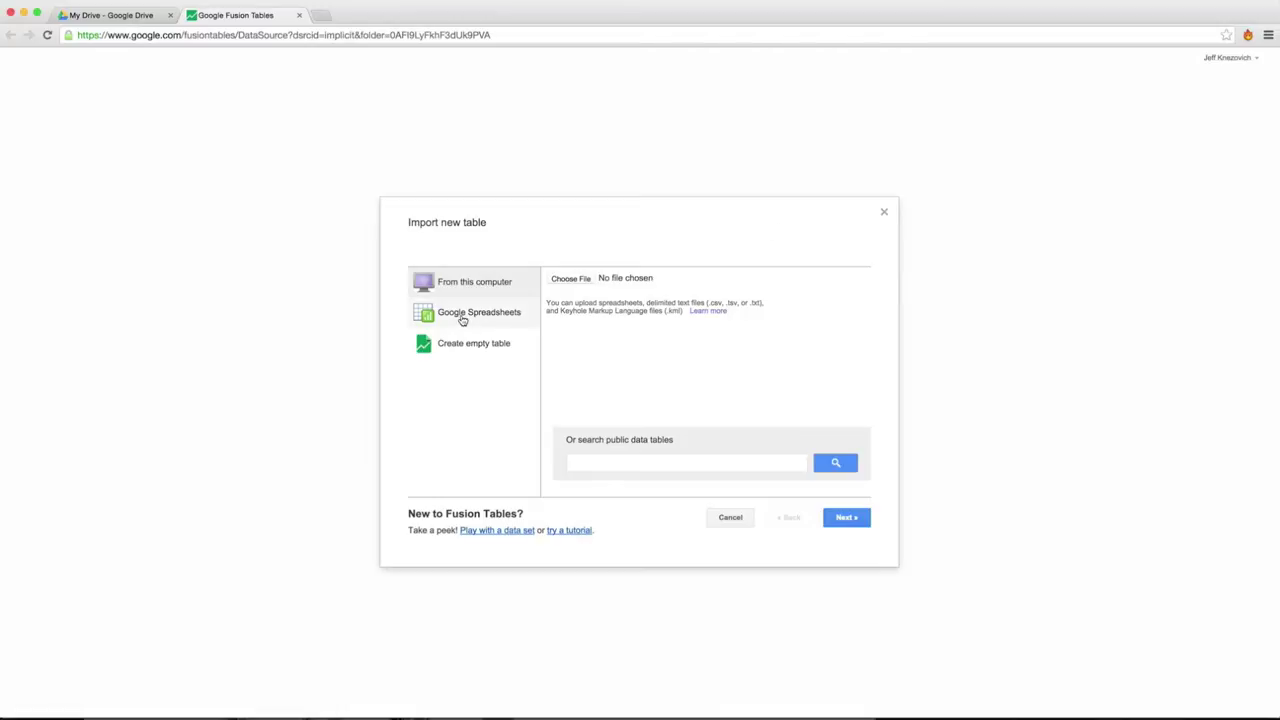
# Import the nhs-hospital-data.csv spreadsheet with export disallowed and the data attributed to NHS
pyautogui.click(462, 316)
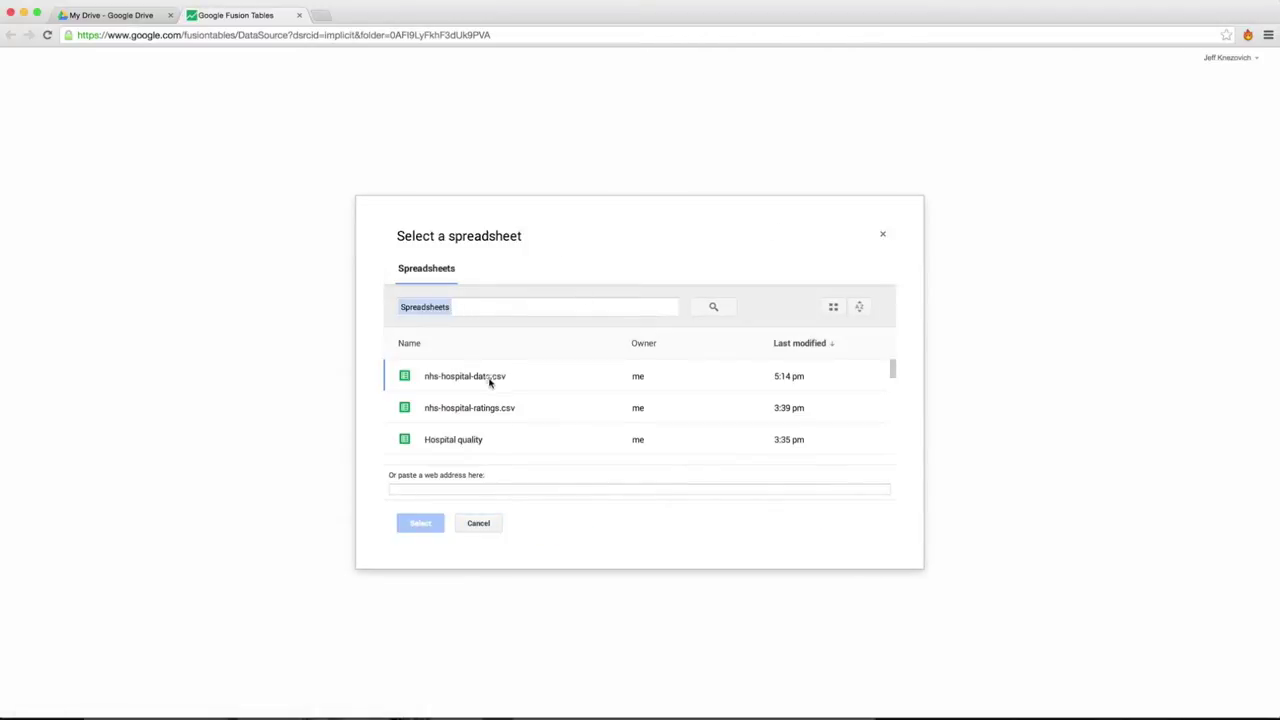
pyautogui.click(490, 382)
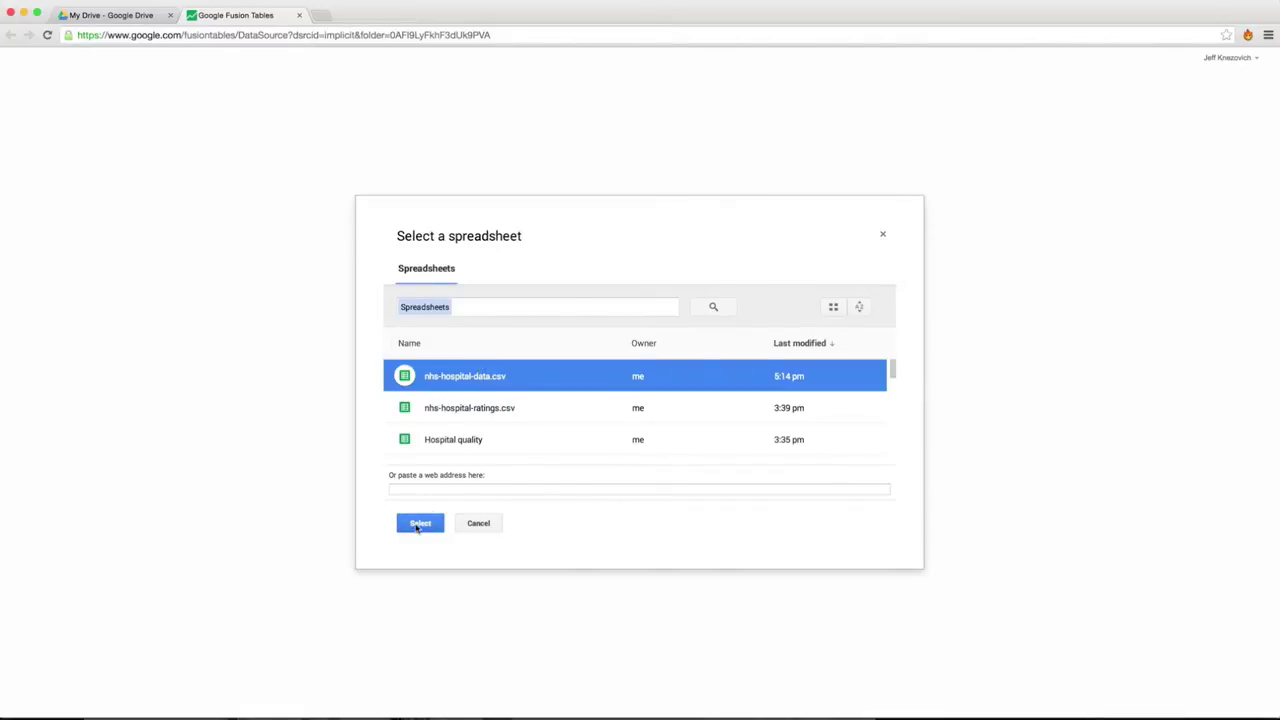
pyautogui.click(418, 522)
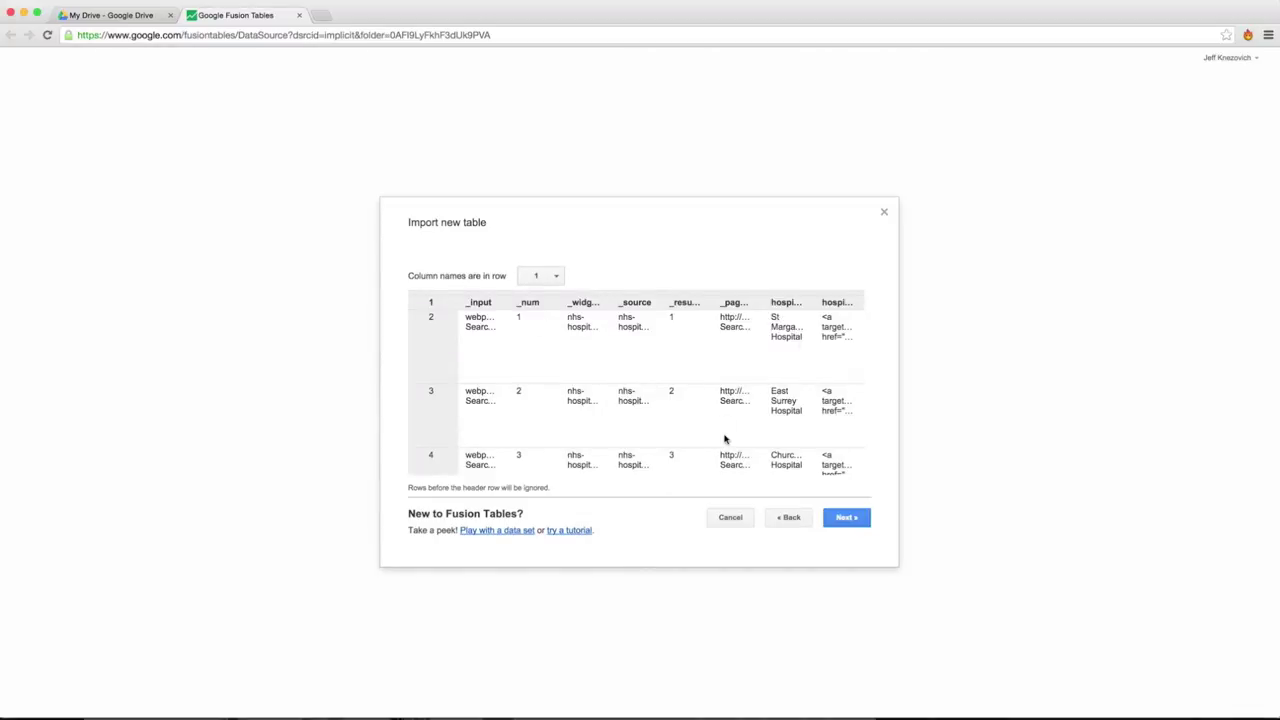
pyautogui.click(845, 517)
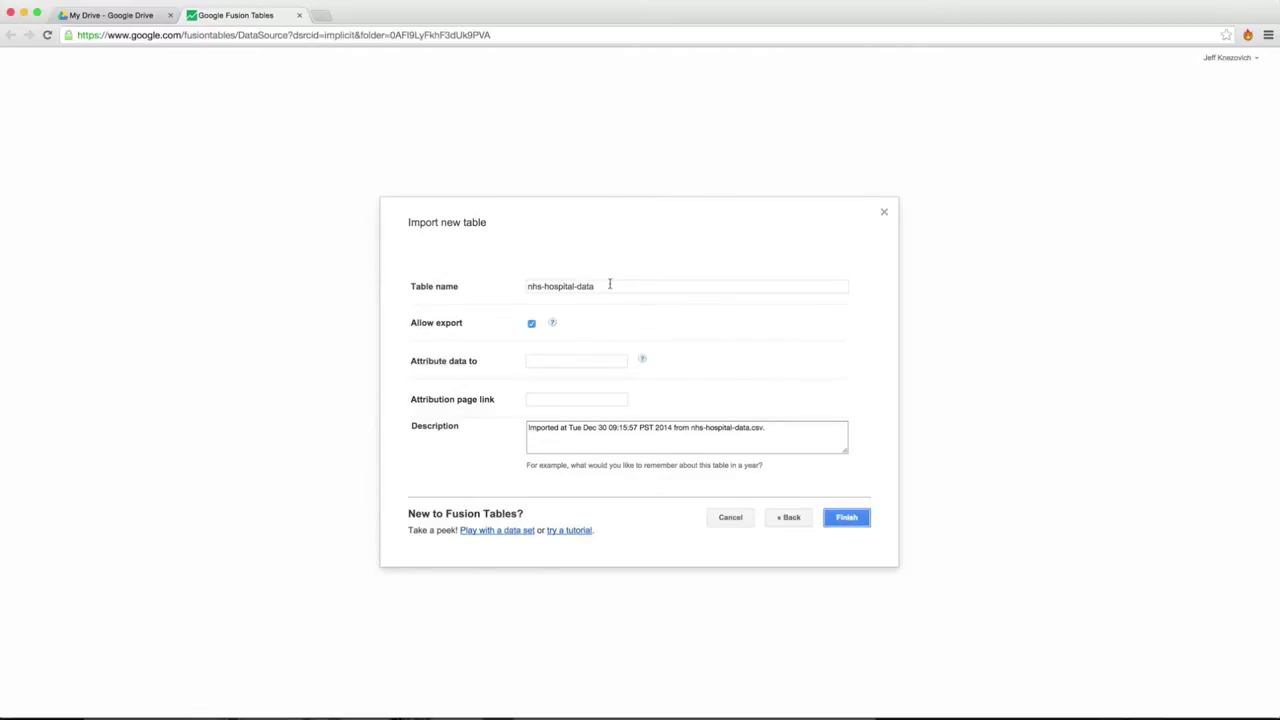
pyautogui.click(531, 326)
pyautogui.click(551, 362)
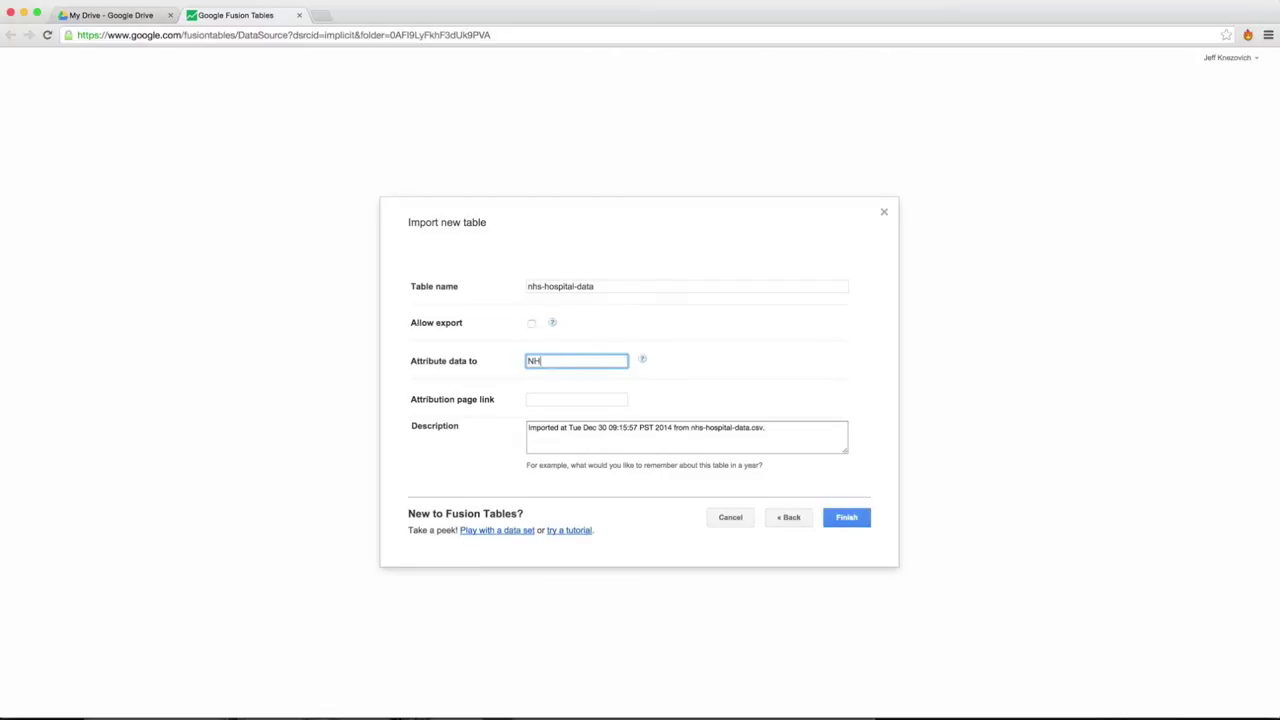
pyautogui.click(556, 400)
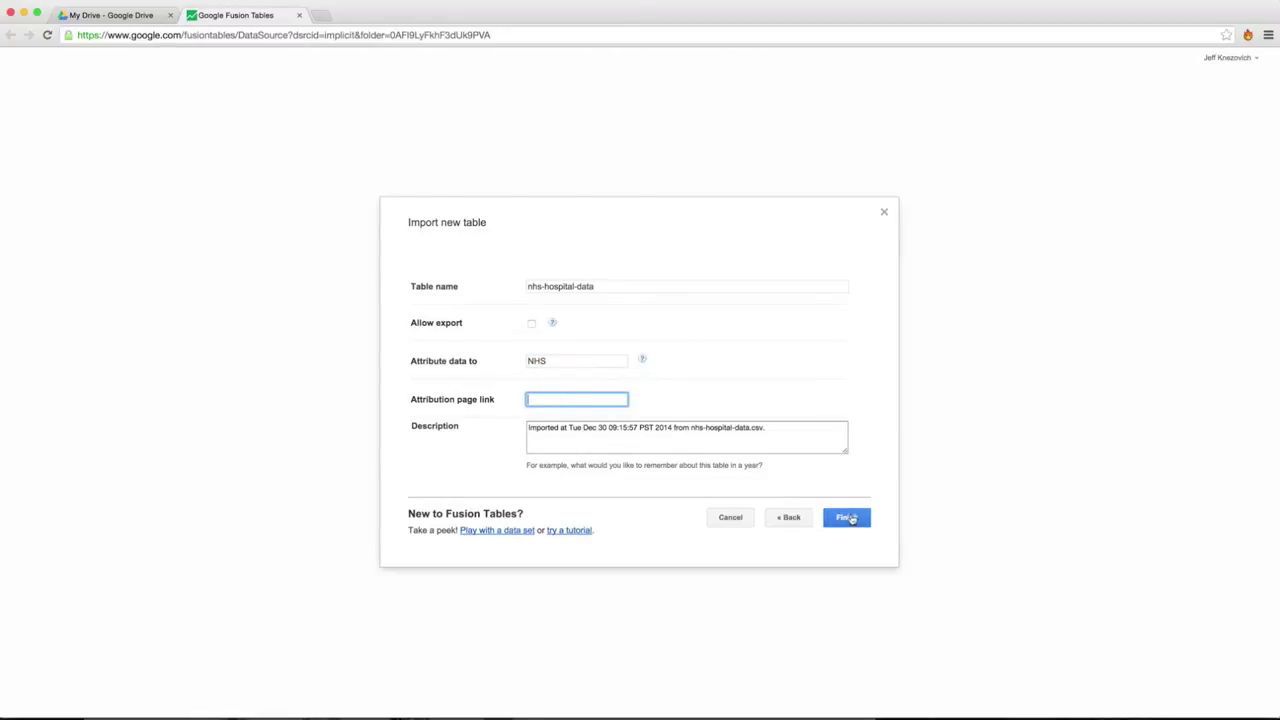
pyautogui.click(849, 518)
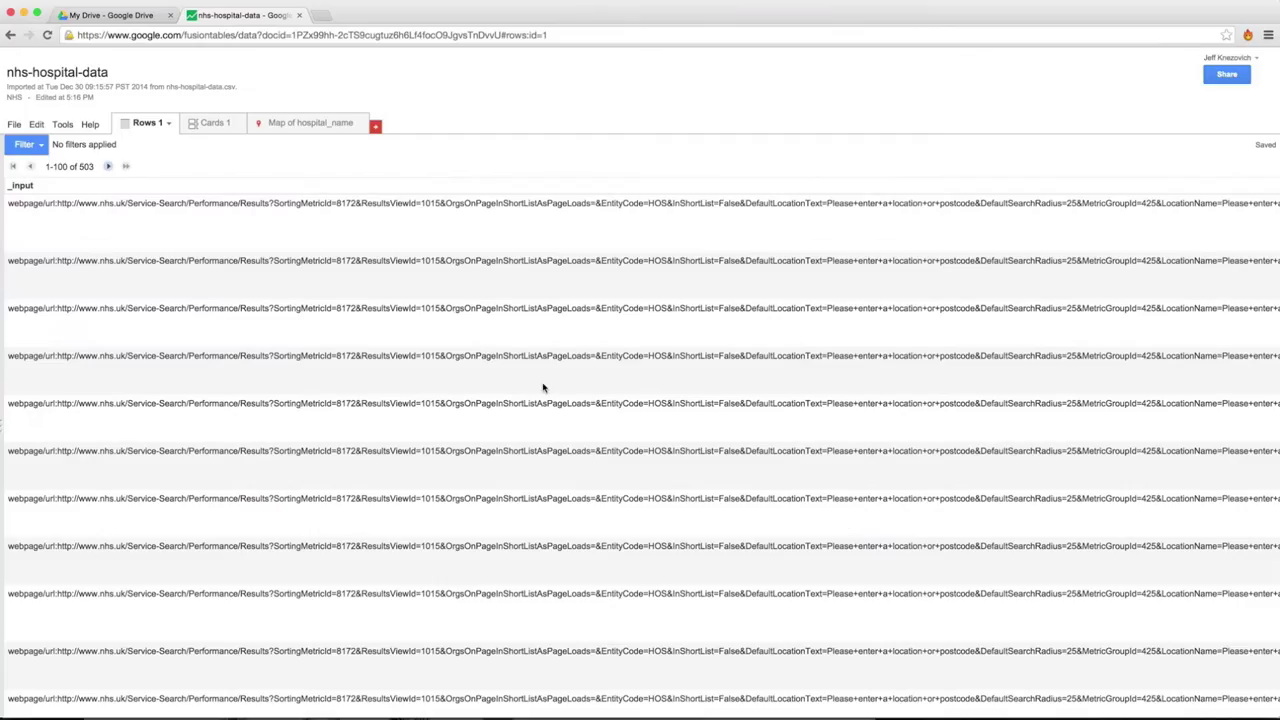
# Scroll across the imported hospital columns, then switch to the Map of hospital_name view
pyautogui.hscroll(15, 543, 387)
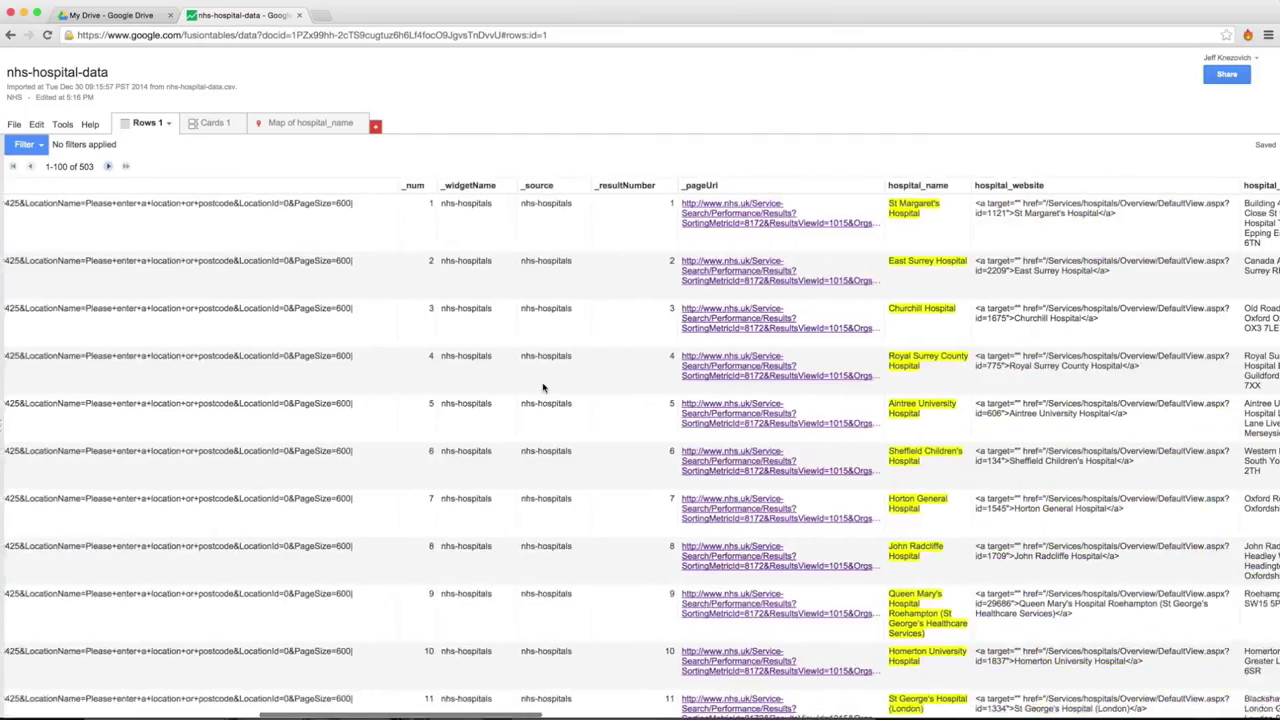
pyautogui.hscroll(5, 543, 387)
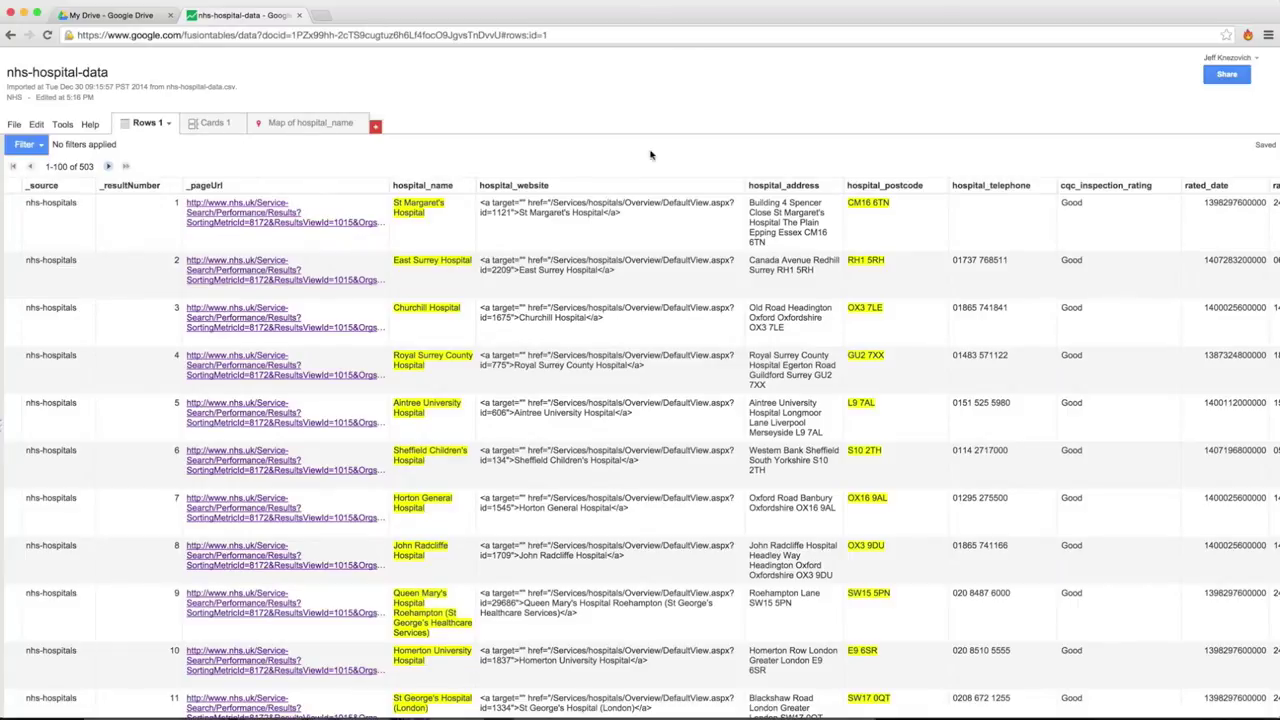
pyautogui.click(312, 123)
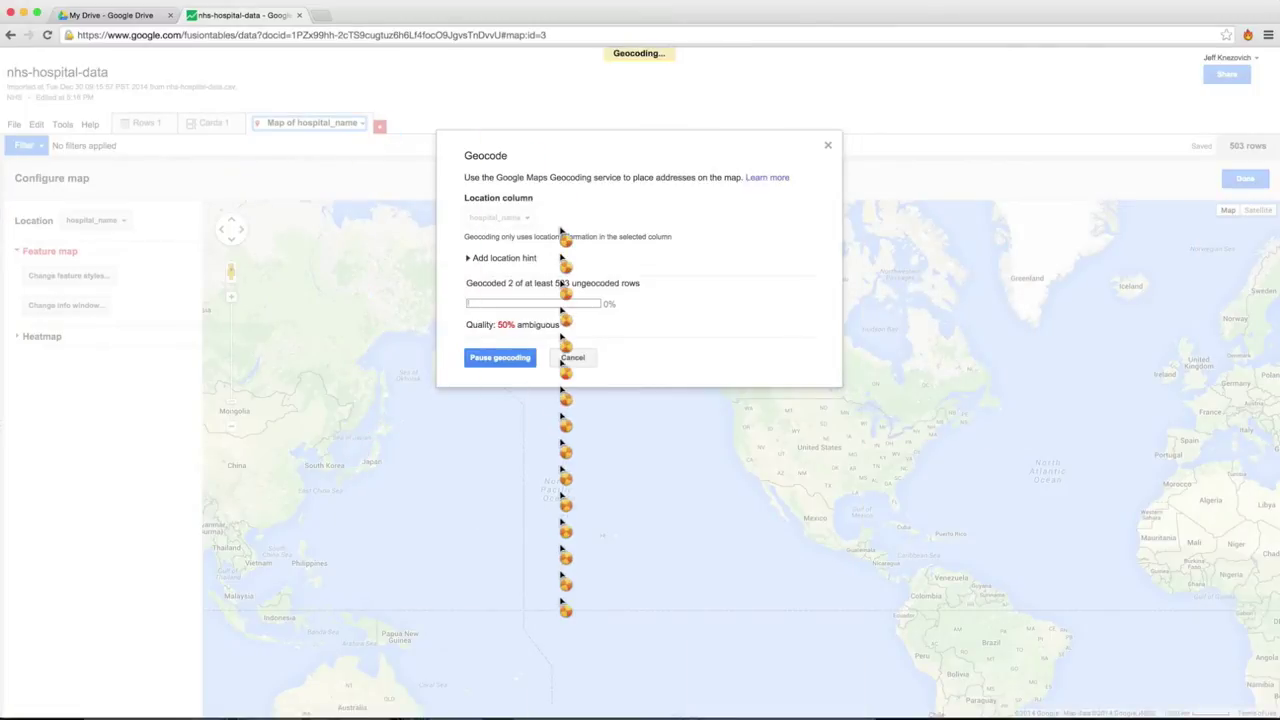
# Switch the map's location column from hospital_name to hospital_postcode and geocode it
pyautogui.click(505, 358)
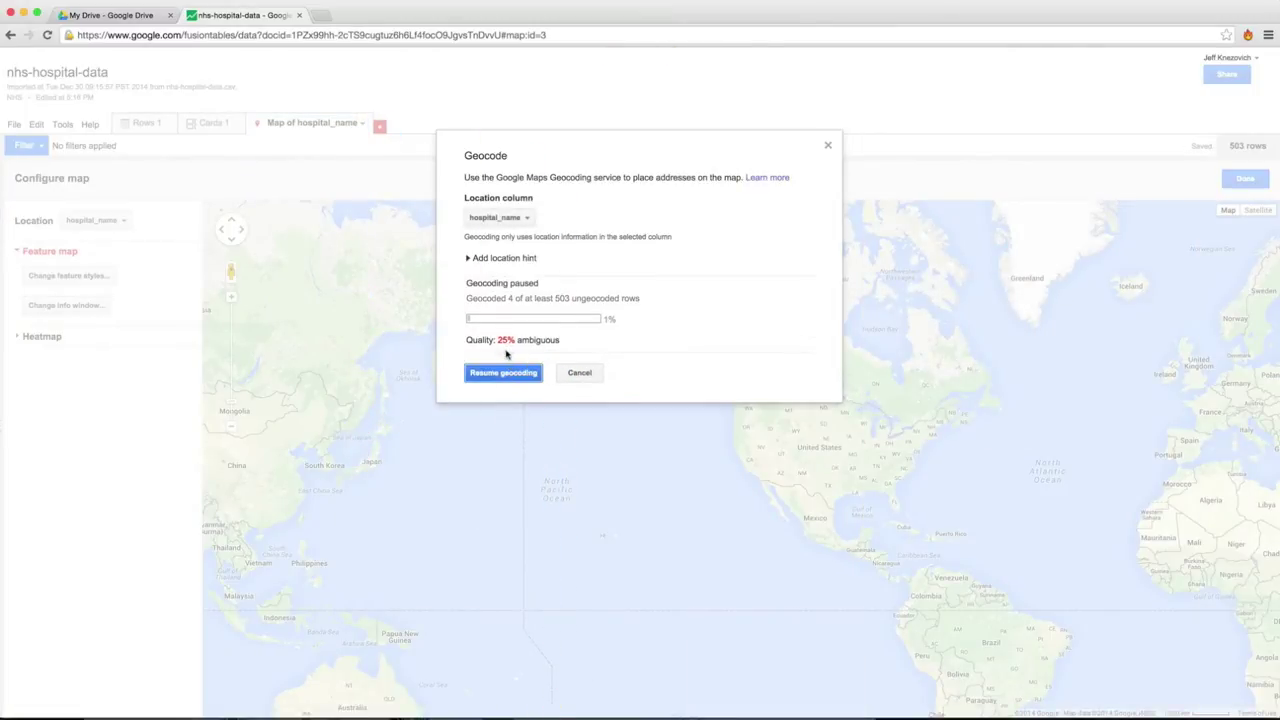
pyautogui.click(508, 218)
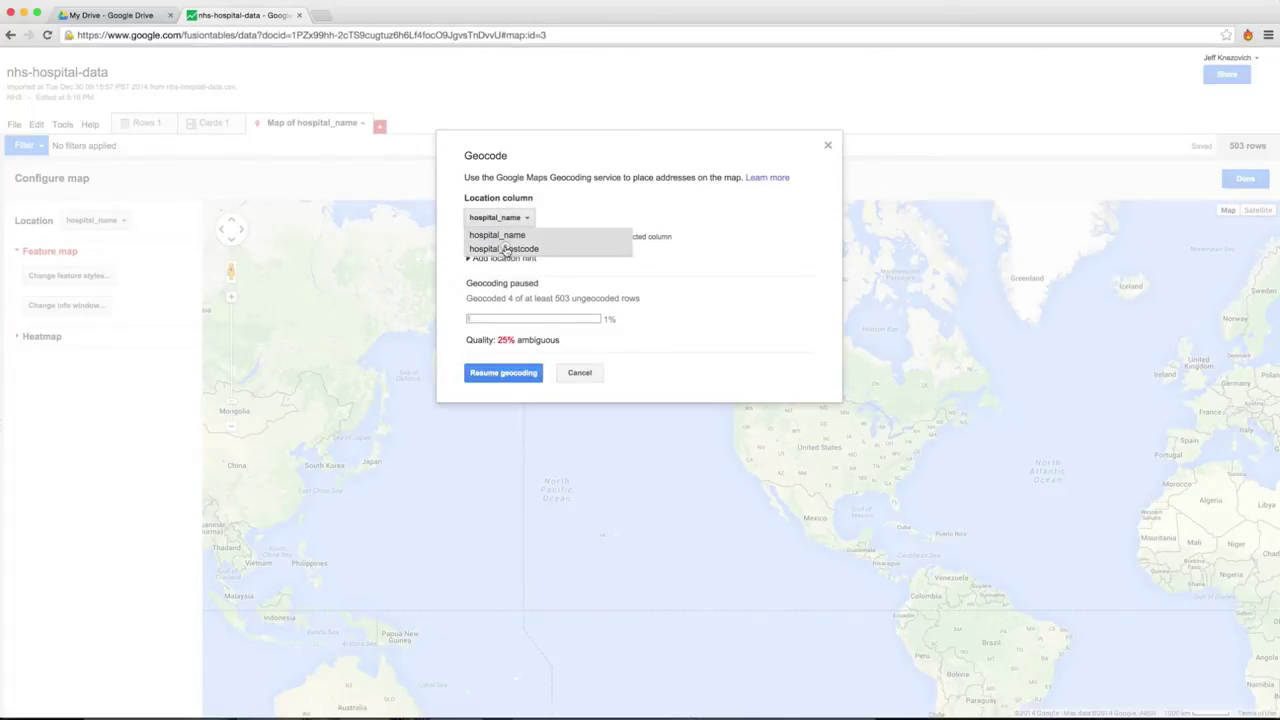
pyautogui.click(506, 249)
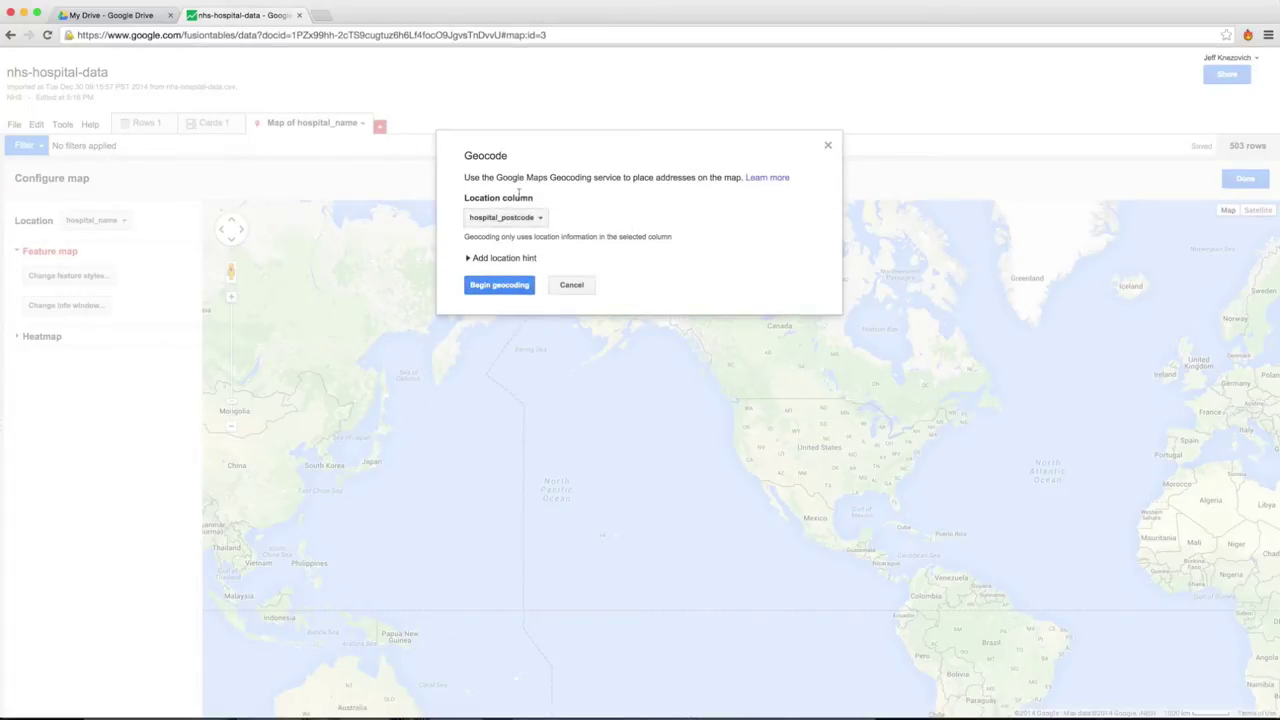
pyautogui.click(502, 287)
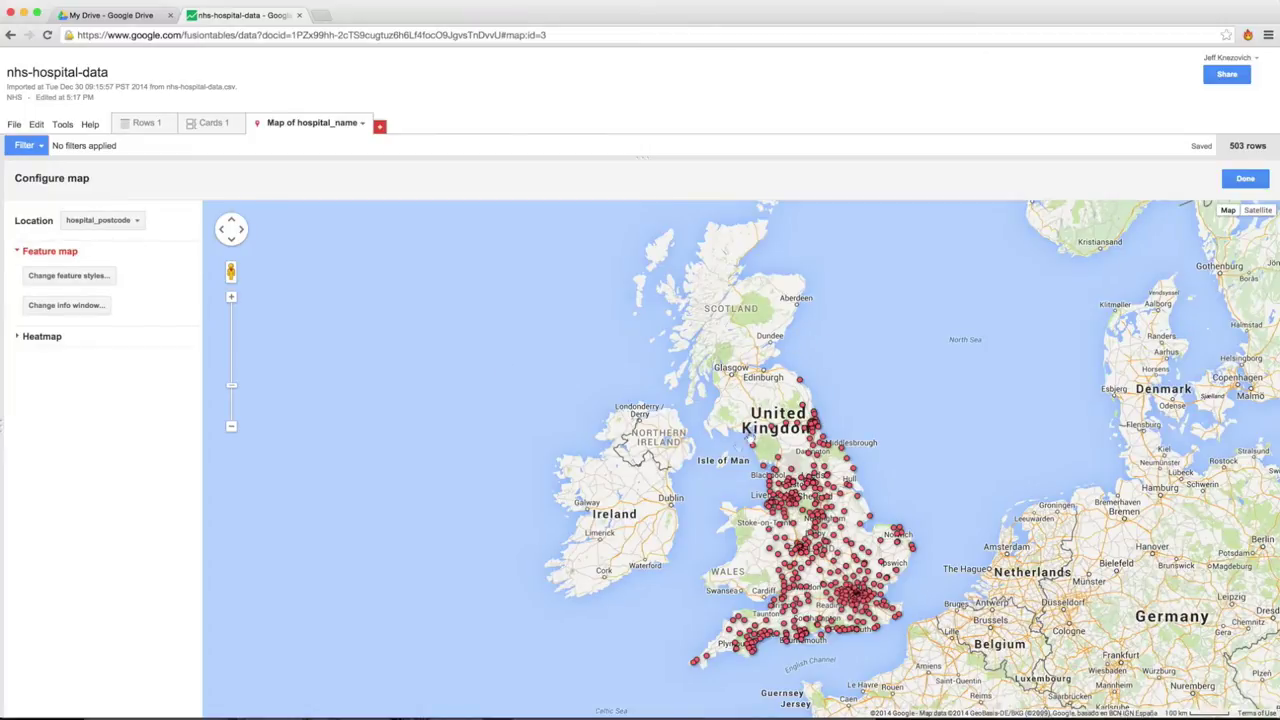
# Pan and zoom the map out so hospital markers across all of Britain show
pyautogui.moveTo(728, 450); pyautogui.dragTo(657, 343)
pyautogui.scroll(1, 704, 421)
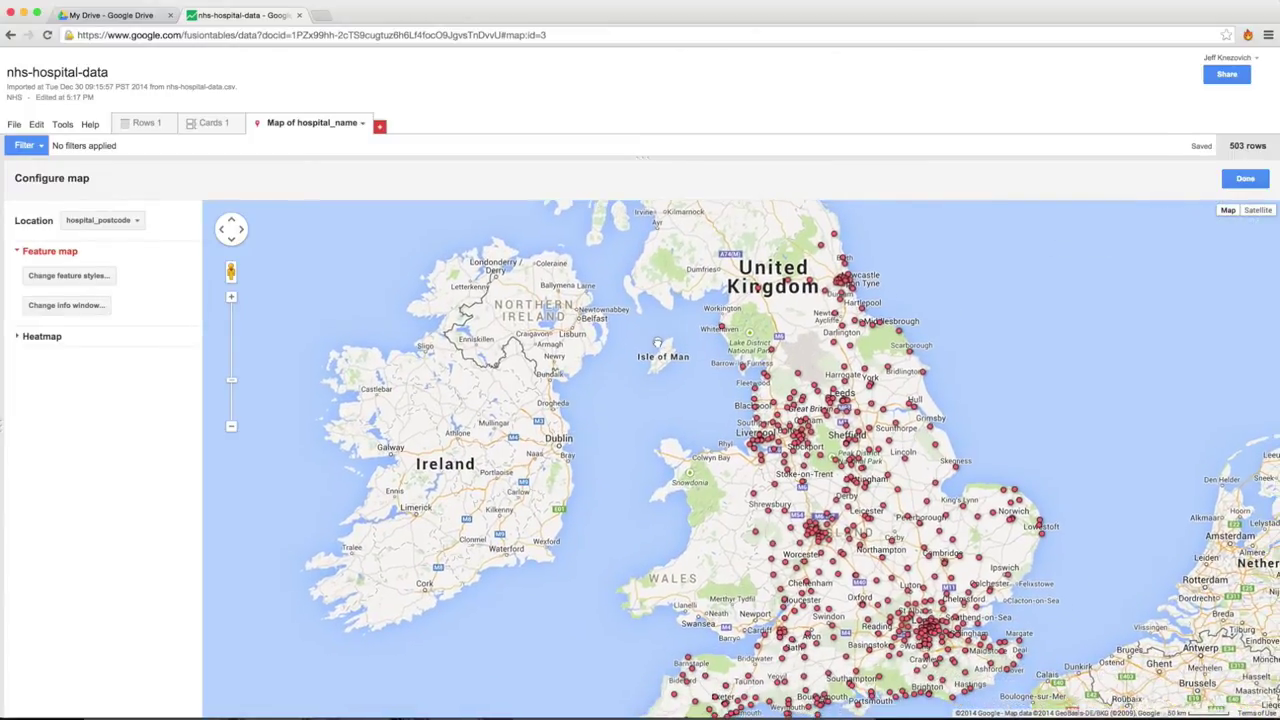
pyautogui.click(228, 425)
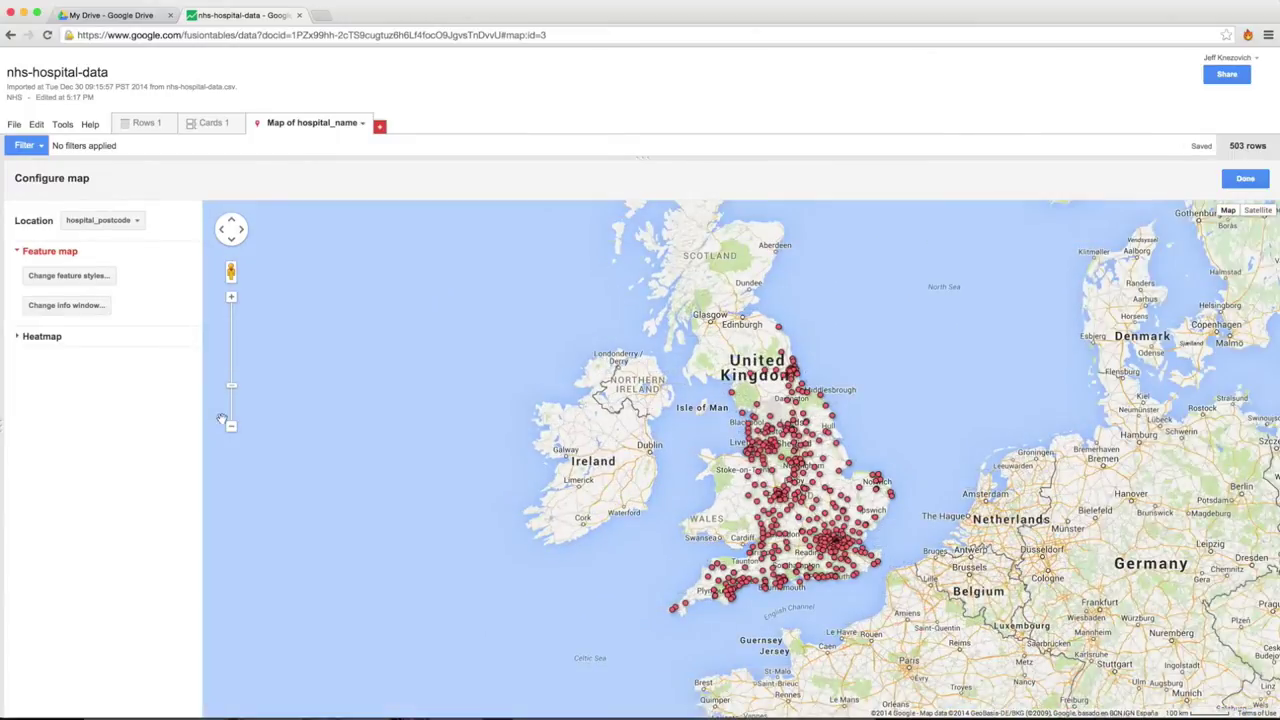
# Style markers in 3 buckets on rec_by_staff, with the second bucket starting at 50
pyautogui.click(48, 280)
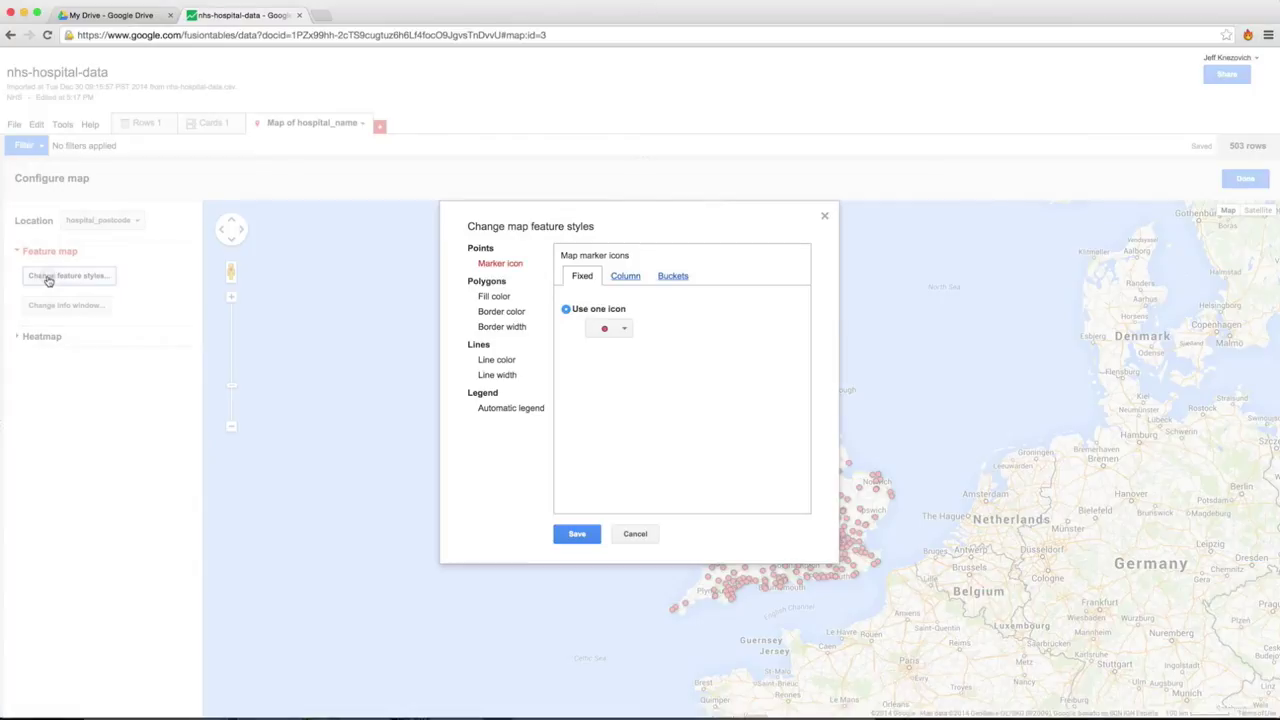
pyautogui.click(671, 277)
pyautogui.click(566, 313)
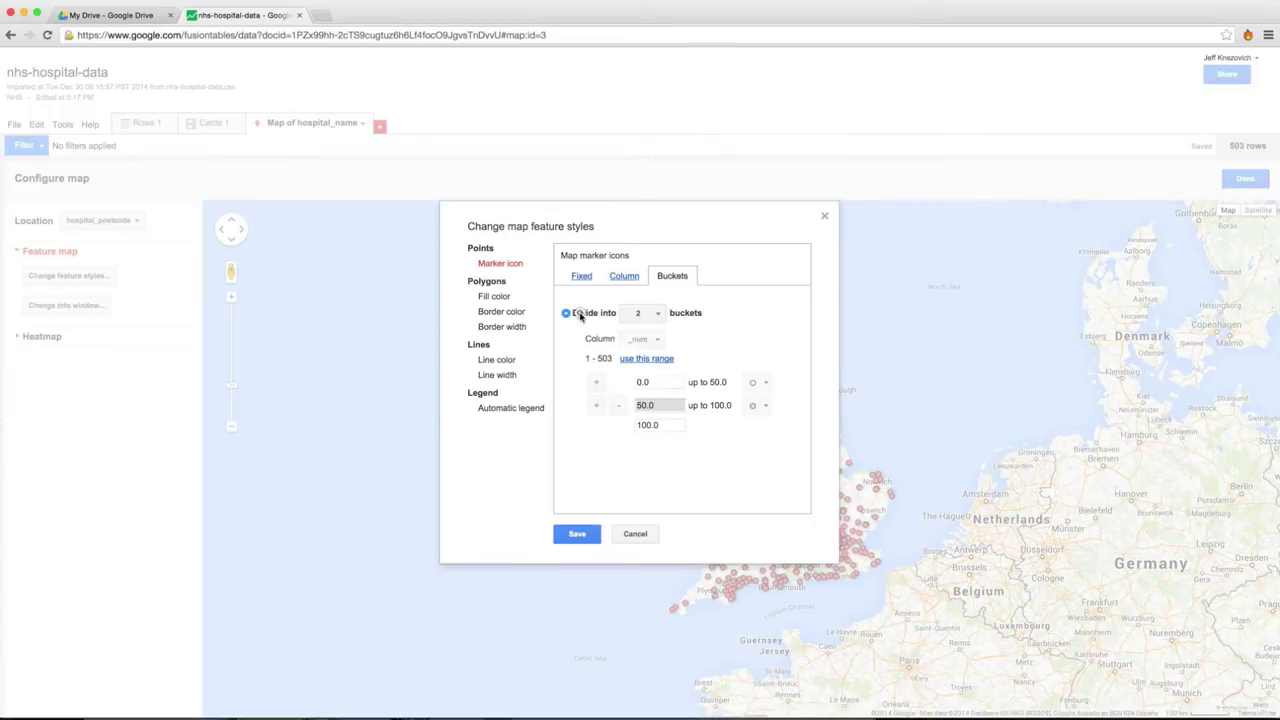
pyautogui.click(640, 313)
pyautogui.click(633, 358)
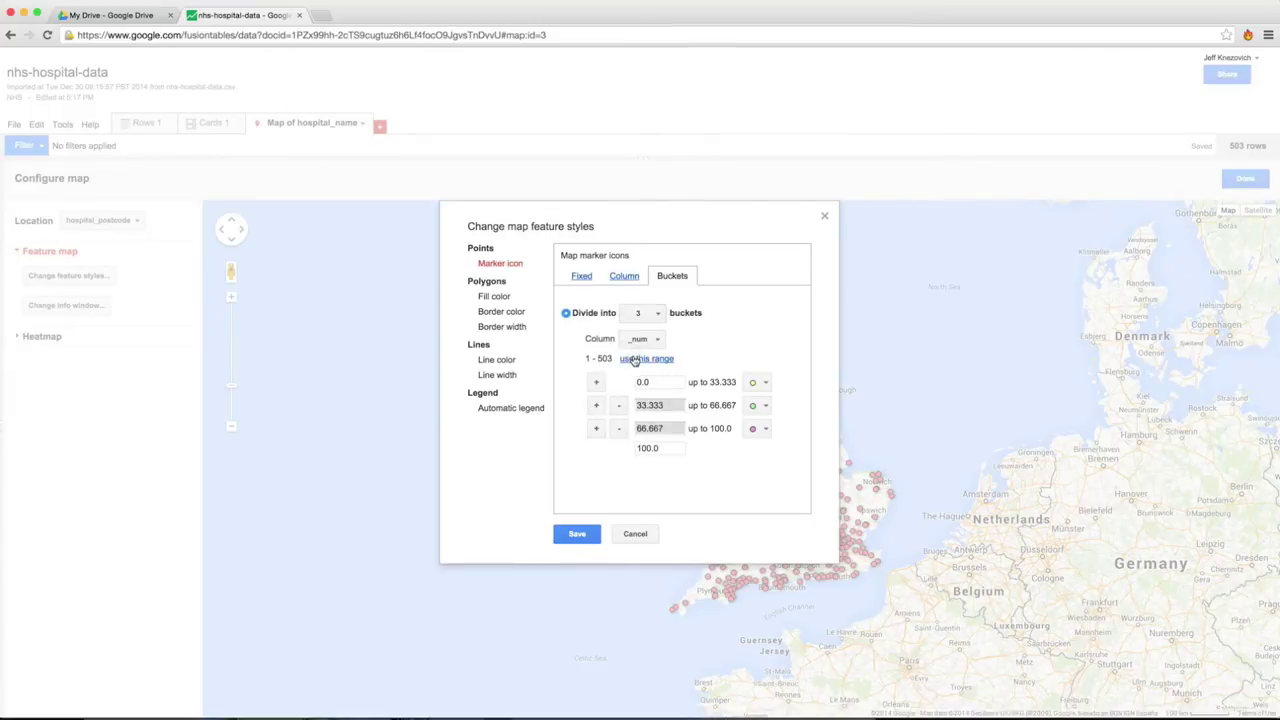
pyautogui.click(640, 340)
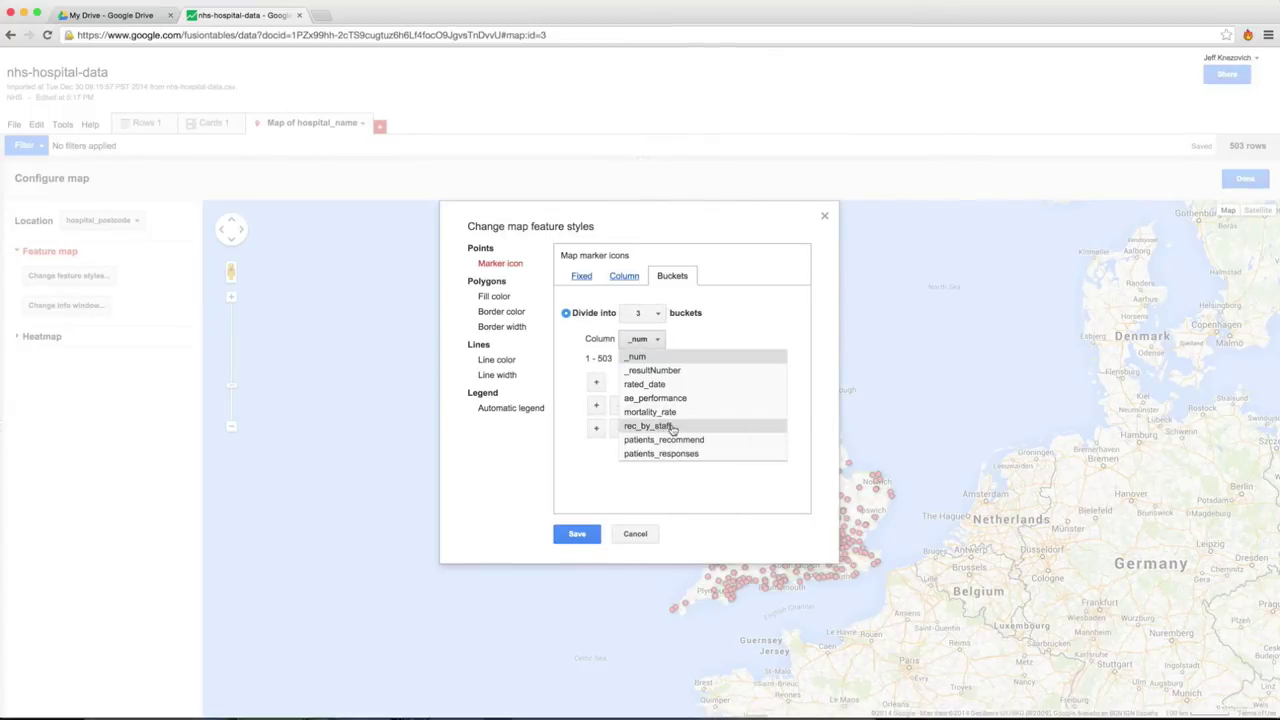
pyautogui.click(674, 427)
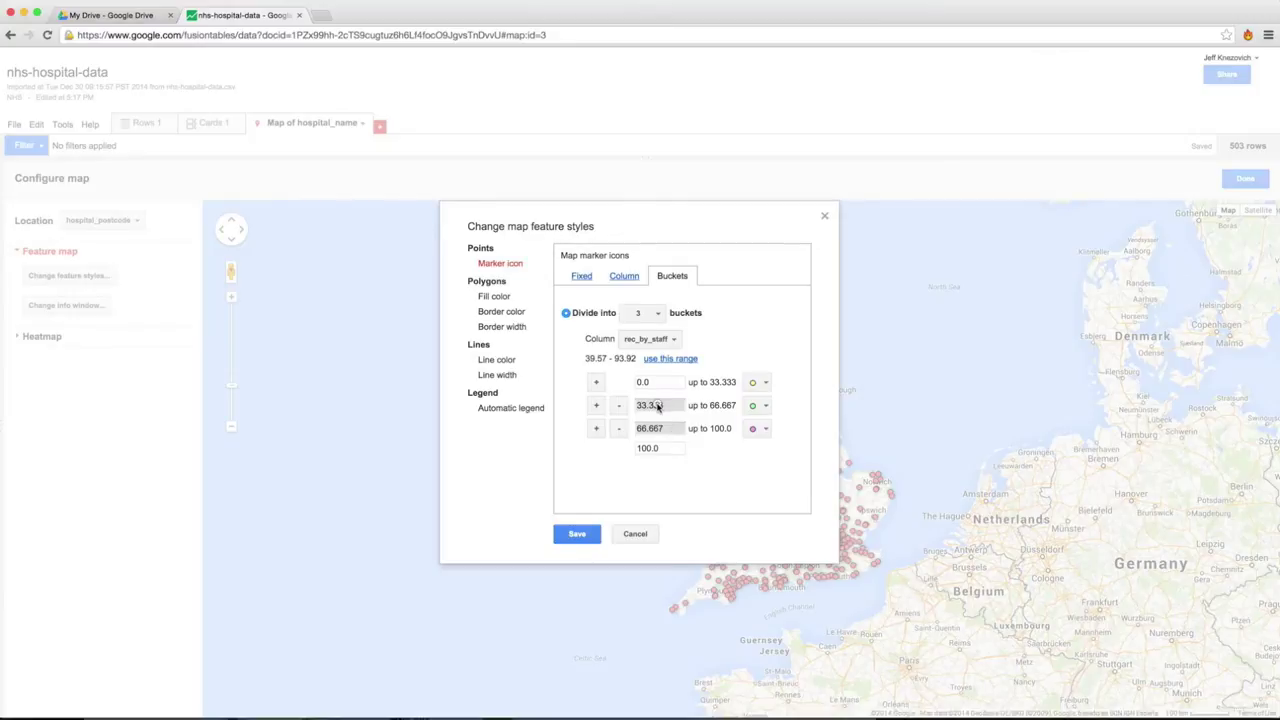
pyautogui.click(657, 405)
pyautogui.write('50')
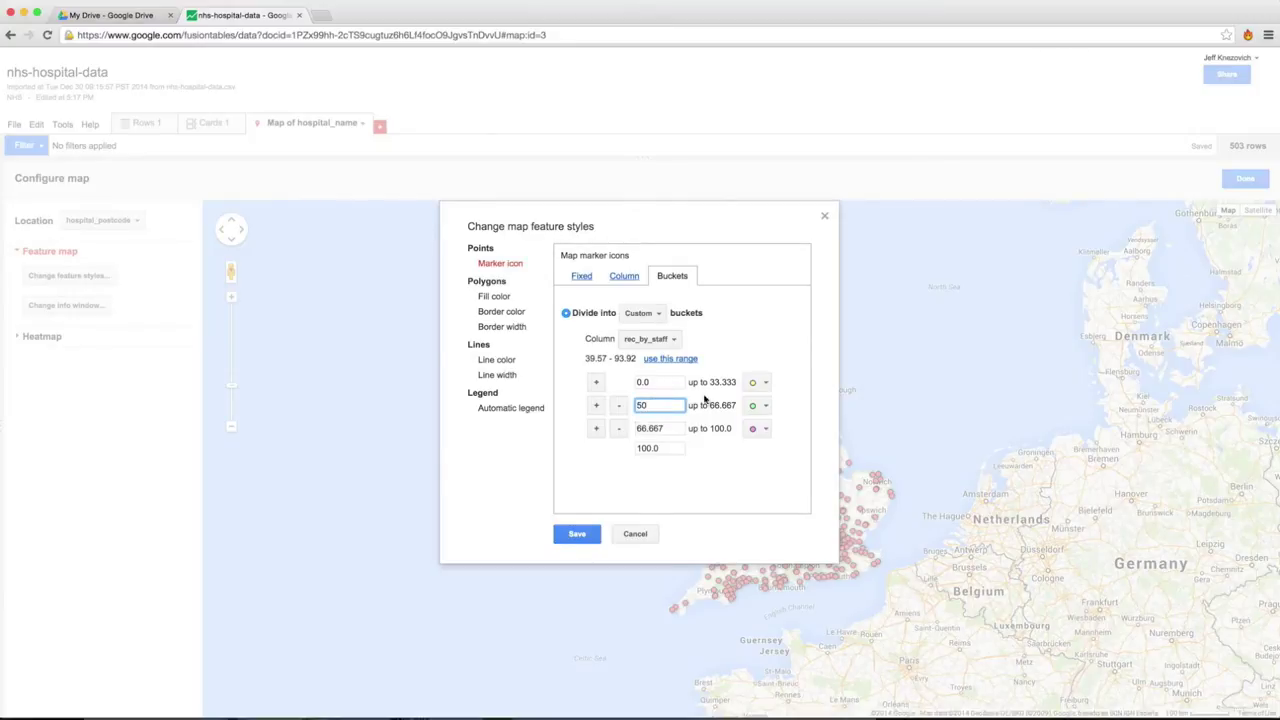
# Start the third bucket at 75, make 0–50 small red and 75–100 small green, and save
pyautogui.click(765, 382)
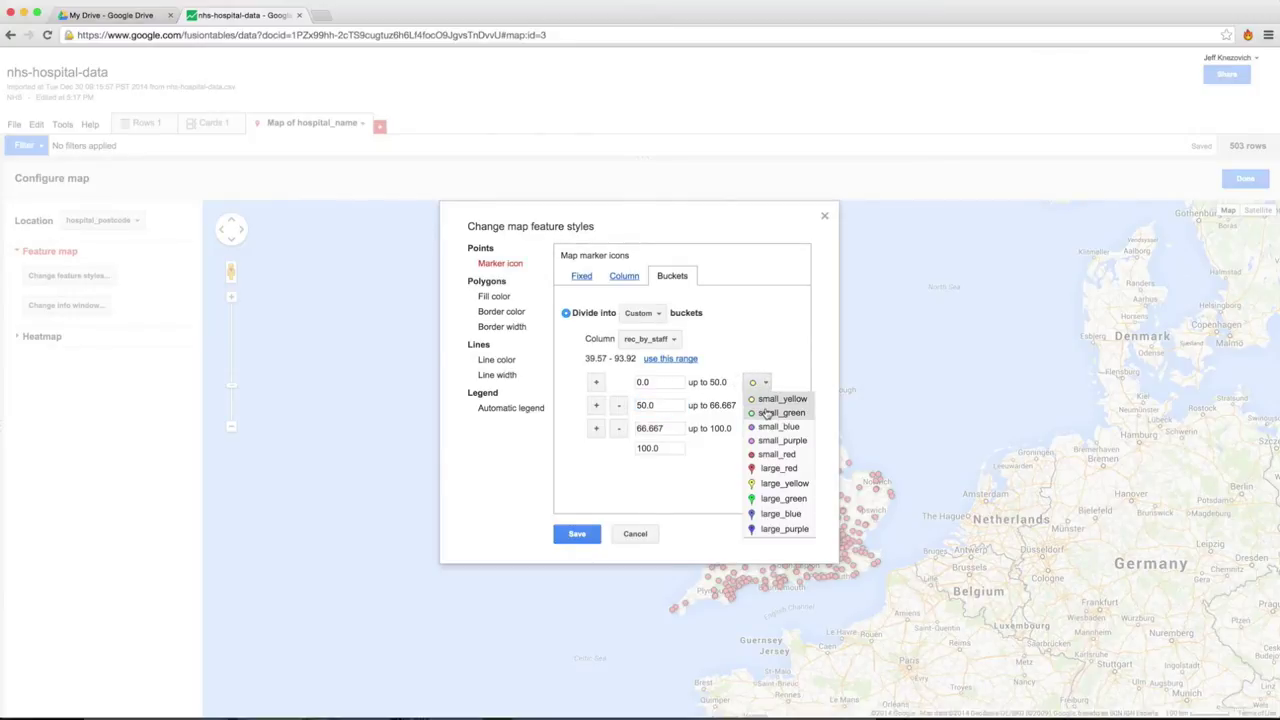
pyautogui.click(766, 412)
pyautogui.click(766, 412)
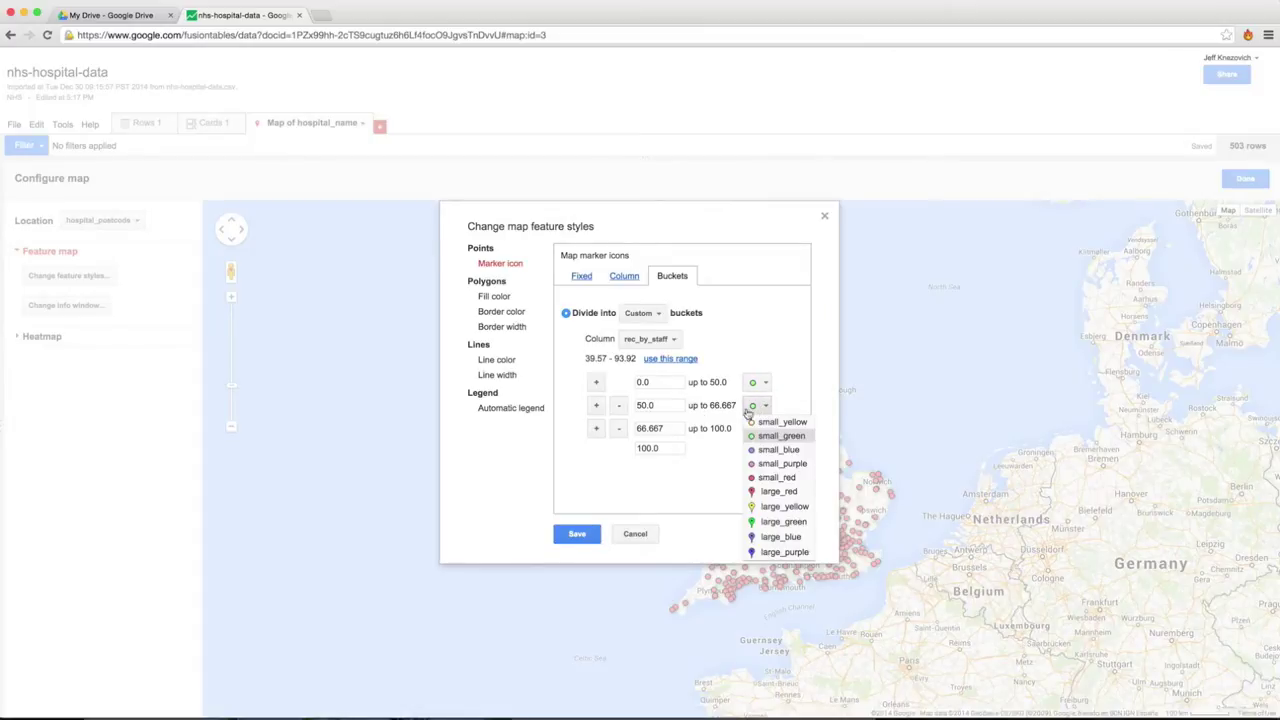
pyautogui.click(633, 432)
pyautogui.click(634, 430)
pyautogui.write('75')
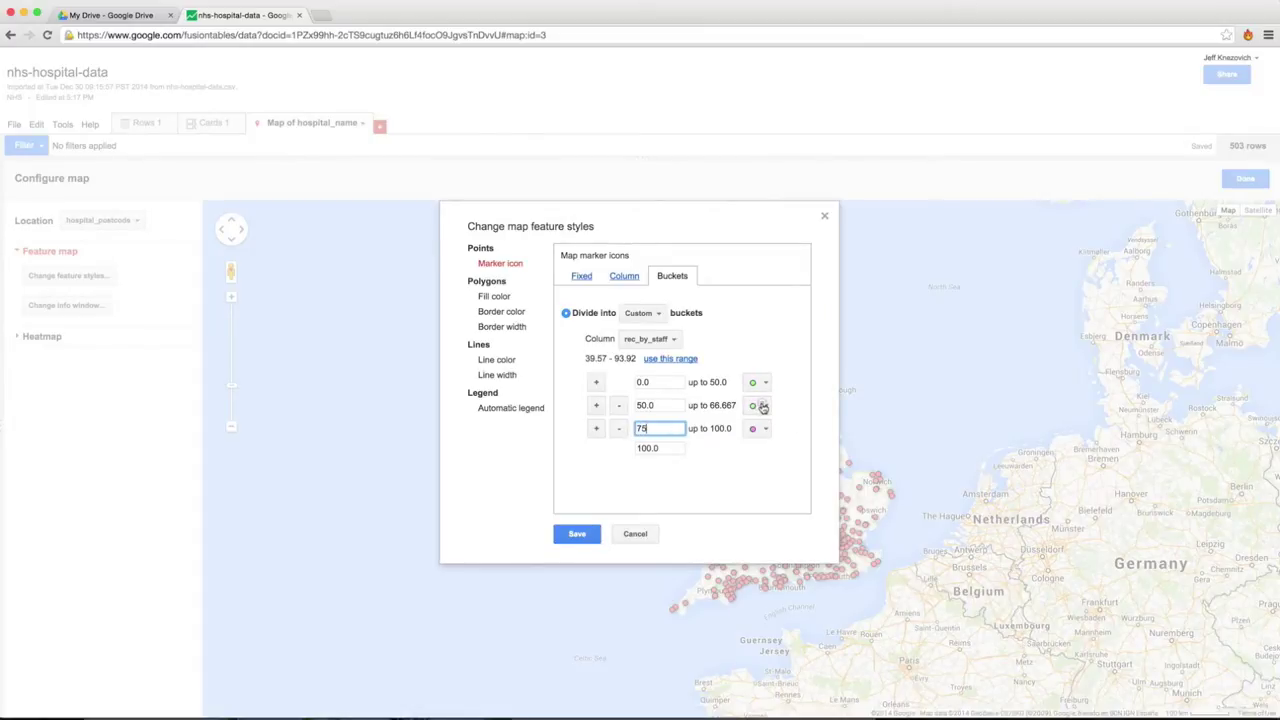
pyautogui.click(762, 406)
pyautogui.click(763, 428)
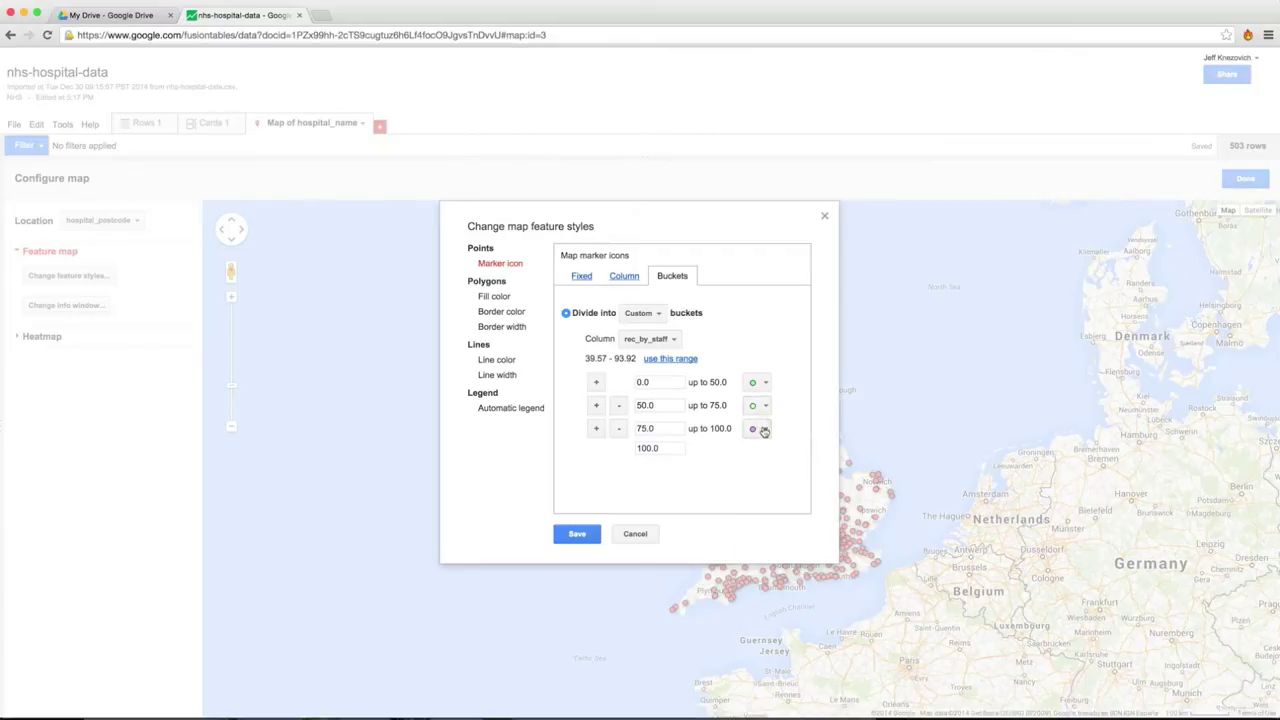
pyautogui.click(764, 430)
pyautogui.click(768, 499)
pyautogui.click(763, 384)
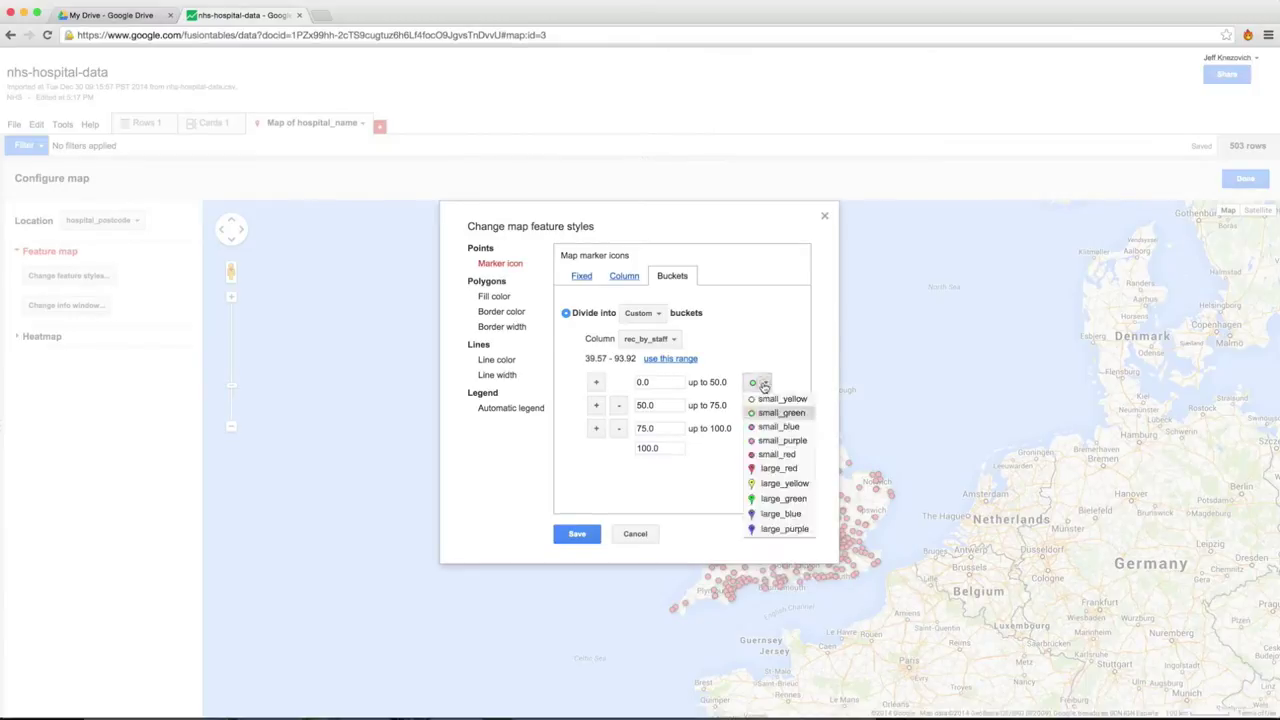
pyautogui.click(771, 456)
pyautogui.click(765, 430)
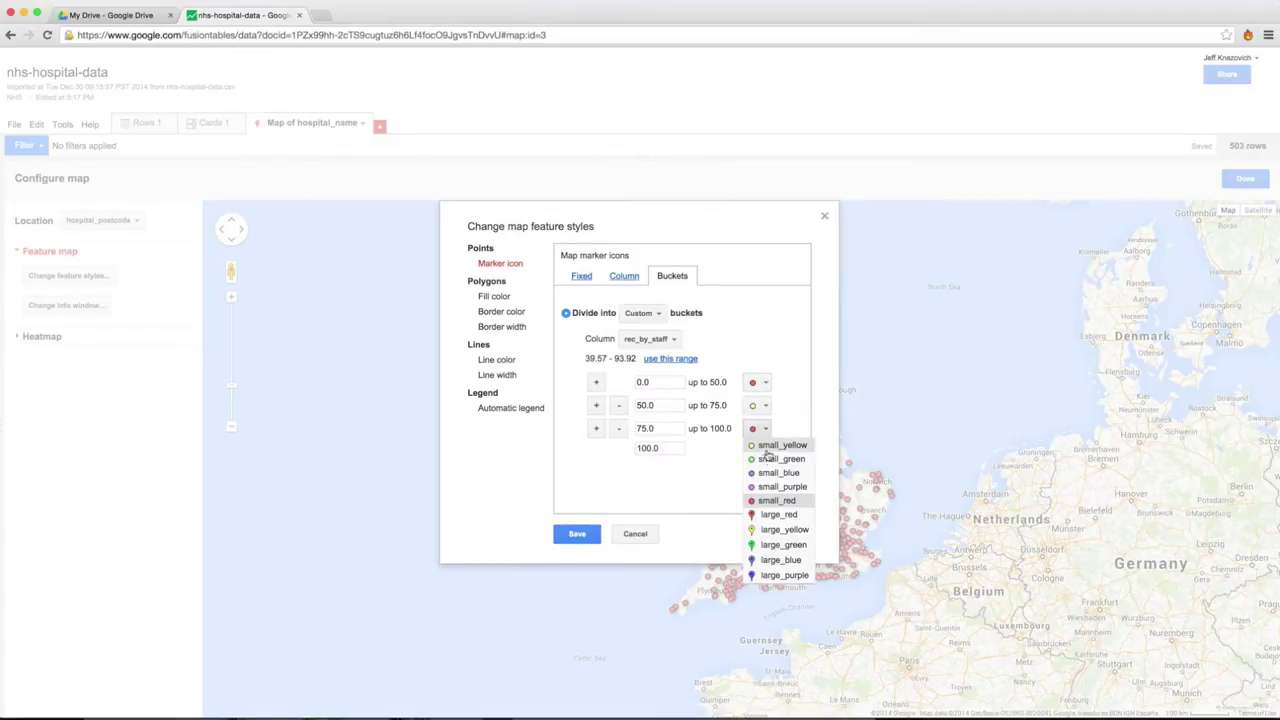
pyautogui.click(769, 460)
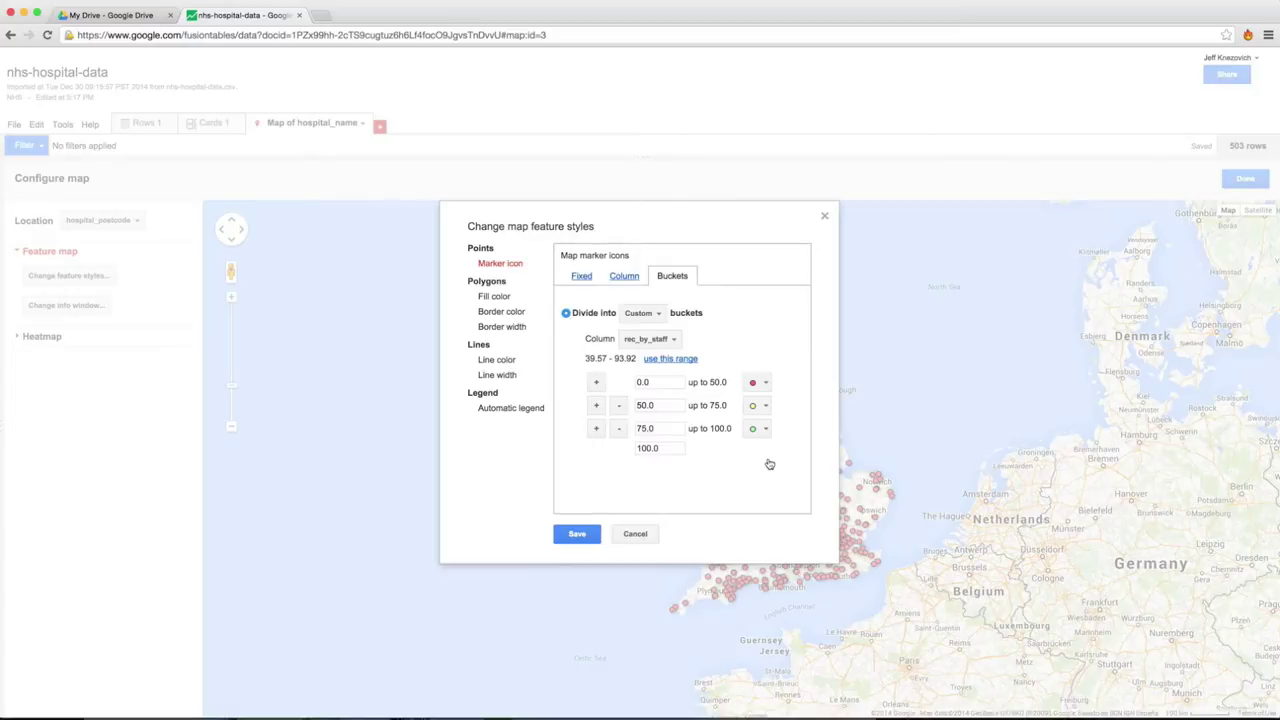
pyautogui.click(577, 533)
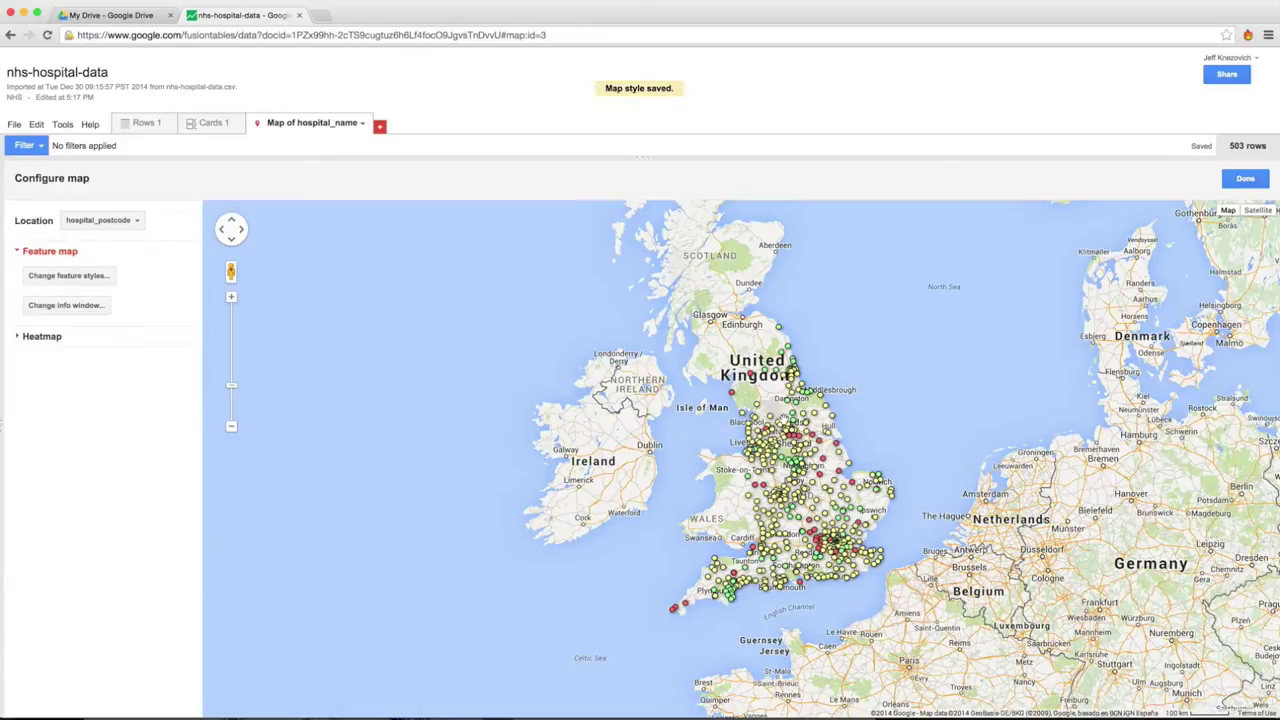
# Switch marker icons to the rec_by_staff_image/_alt column's values and save the style
pyautogui.click(72, 278)
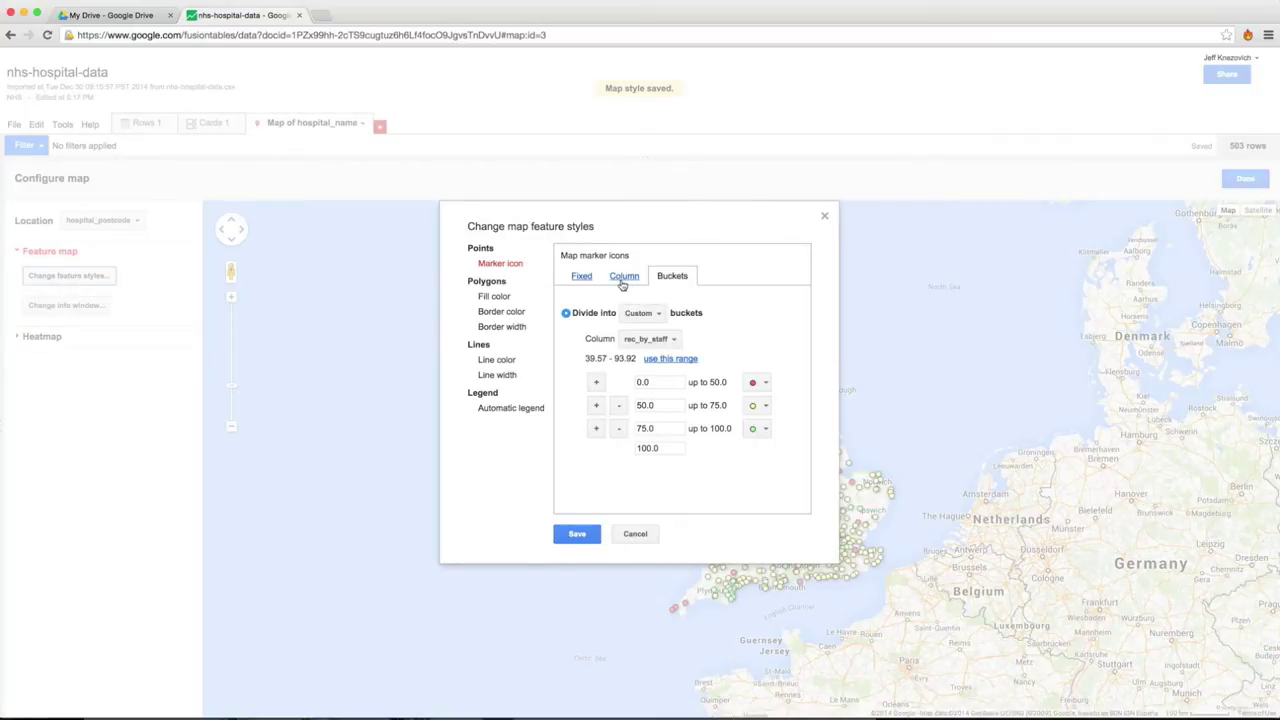
pyautogui.click(624, 277)
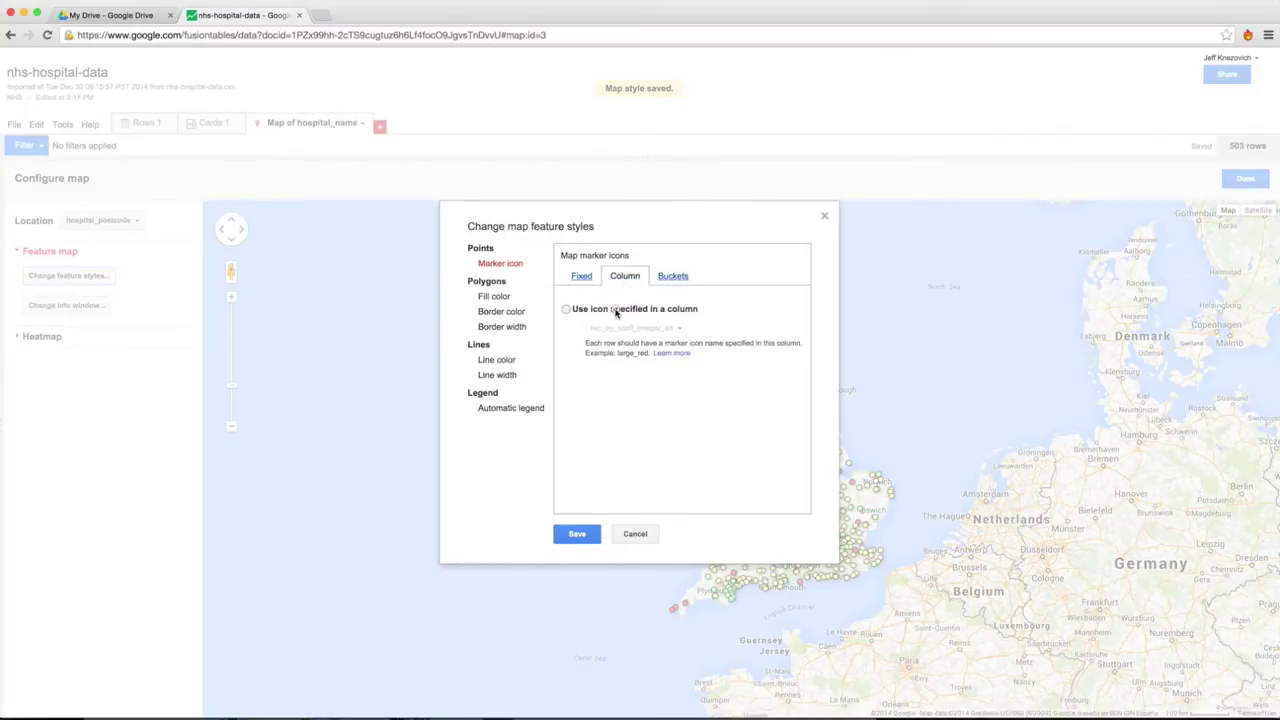
pyautogui.click(660, 330)
pyautogui.scroll(-5, 663, 434)
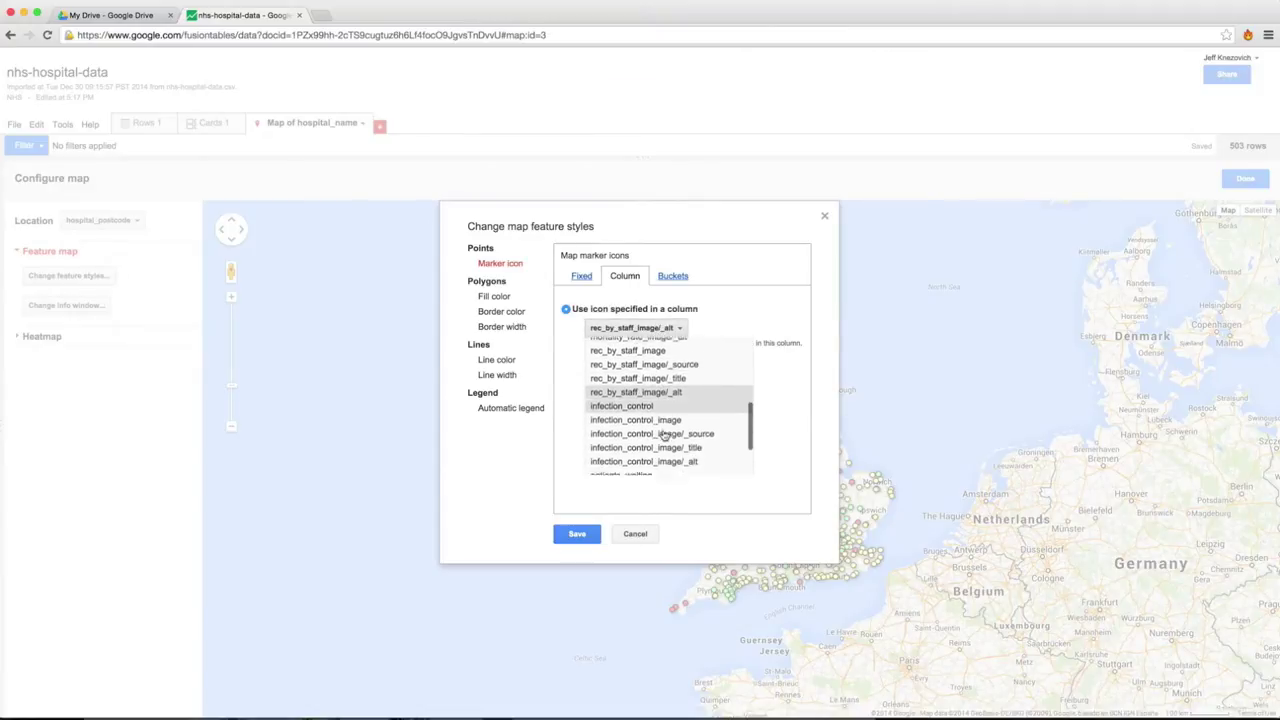
pyautogui.scroll(-3, 663, 435)
pyautogui.scroll(5, 663, 435)
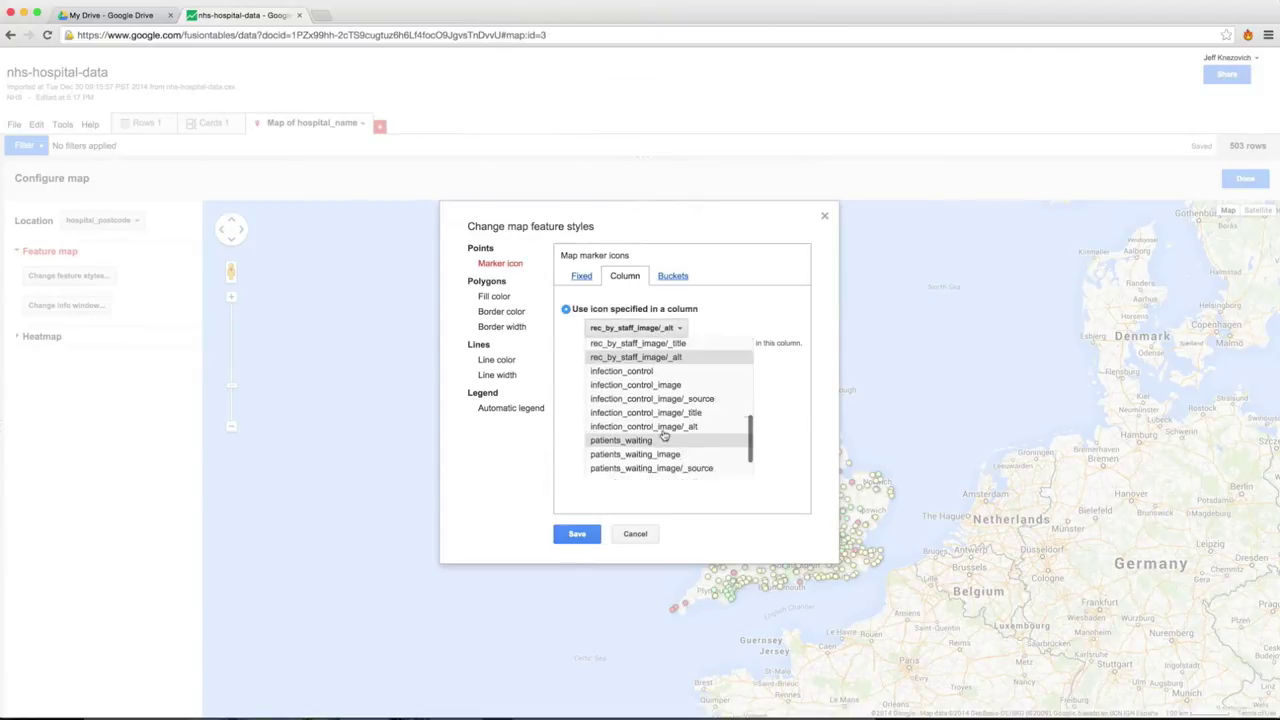
pyautogui.scroll(1, 663, 437)
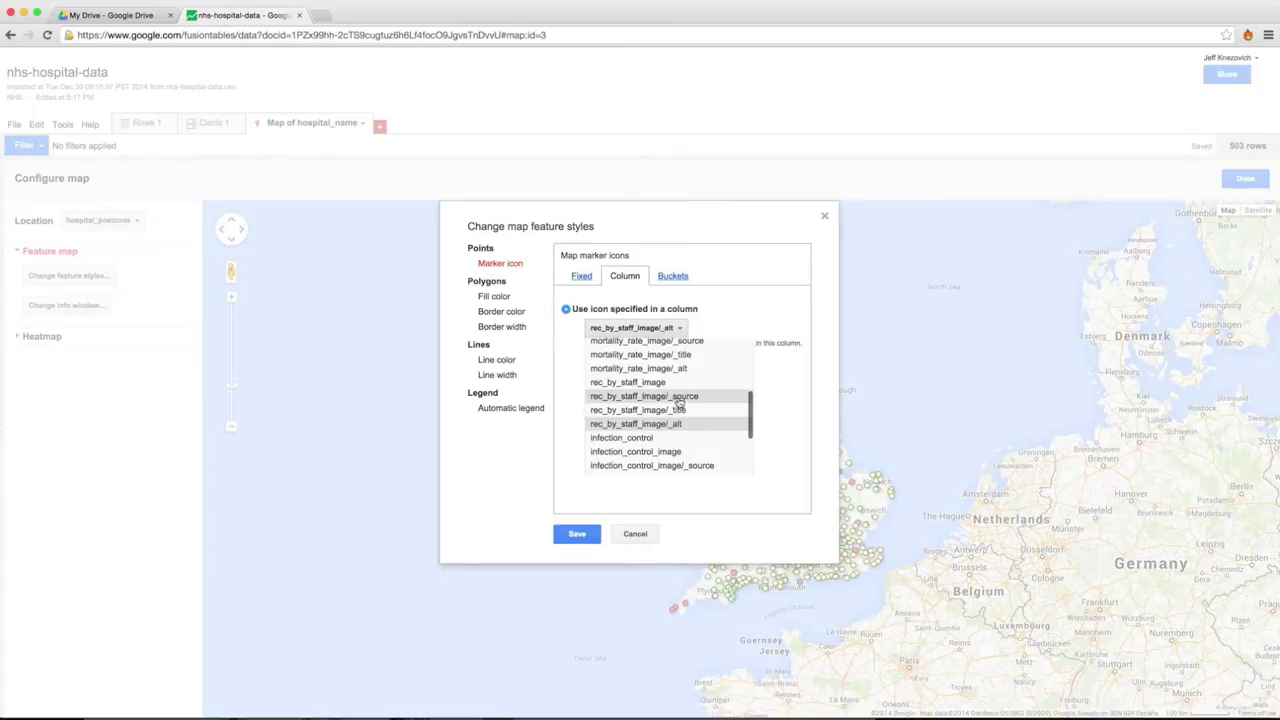
pyautogui.click(675, 424)
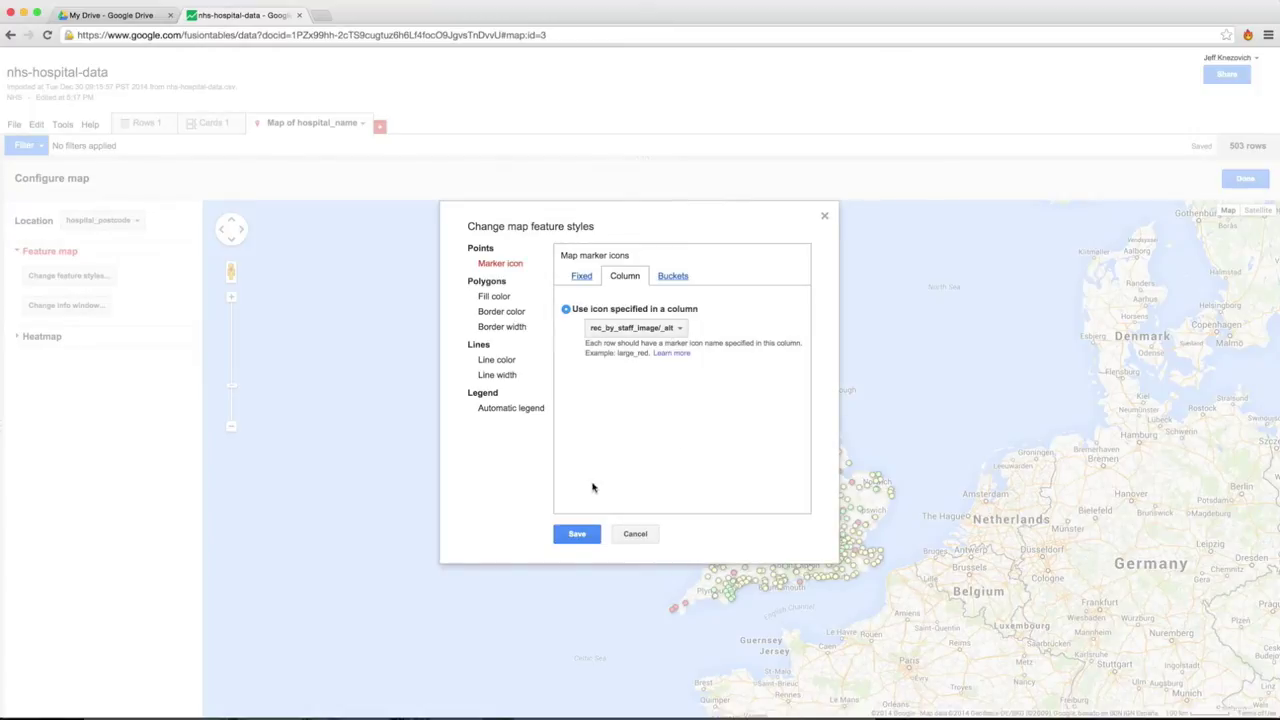
pyautogui.click(577, 534)
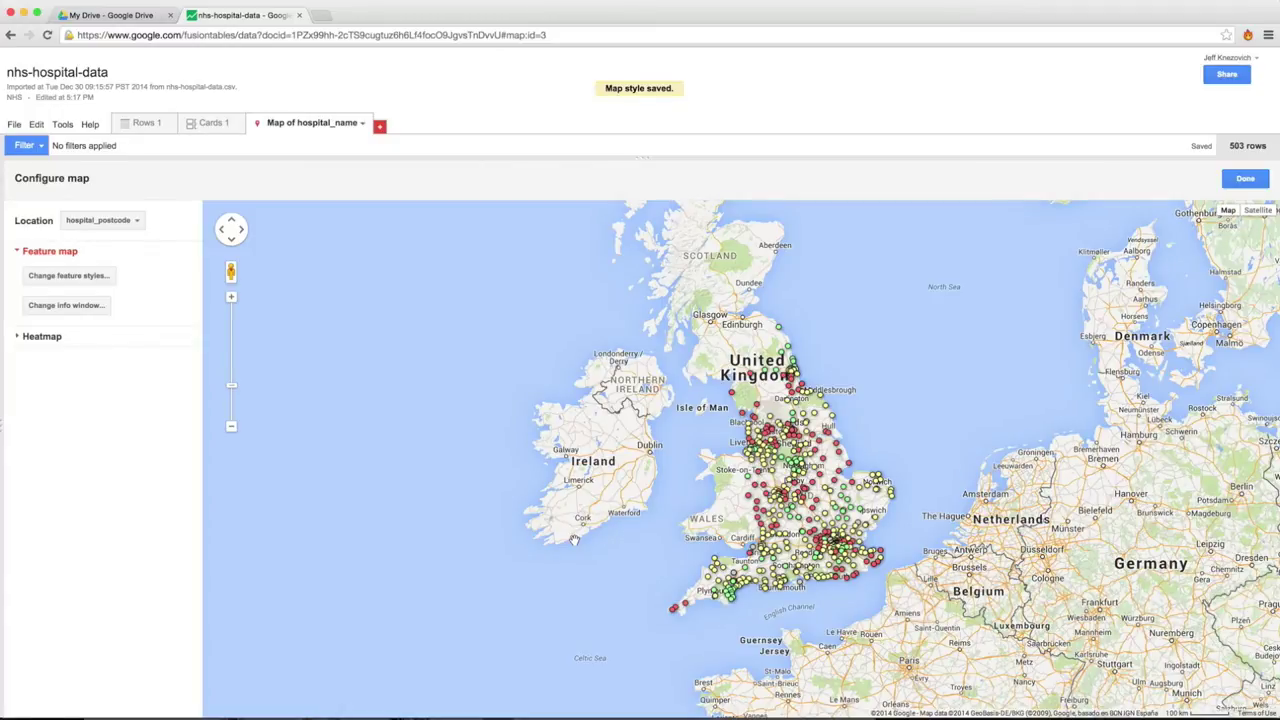
# Remove _input, _num, _widgetName, _source, _resultNumber and _pageUrl from the automatic info window
pyautogui.click(800, 582)
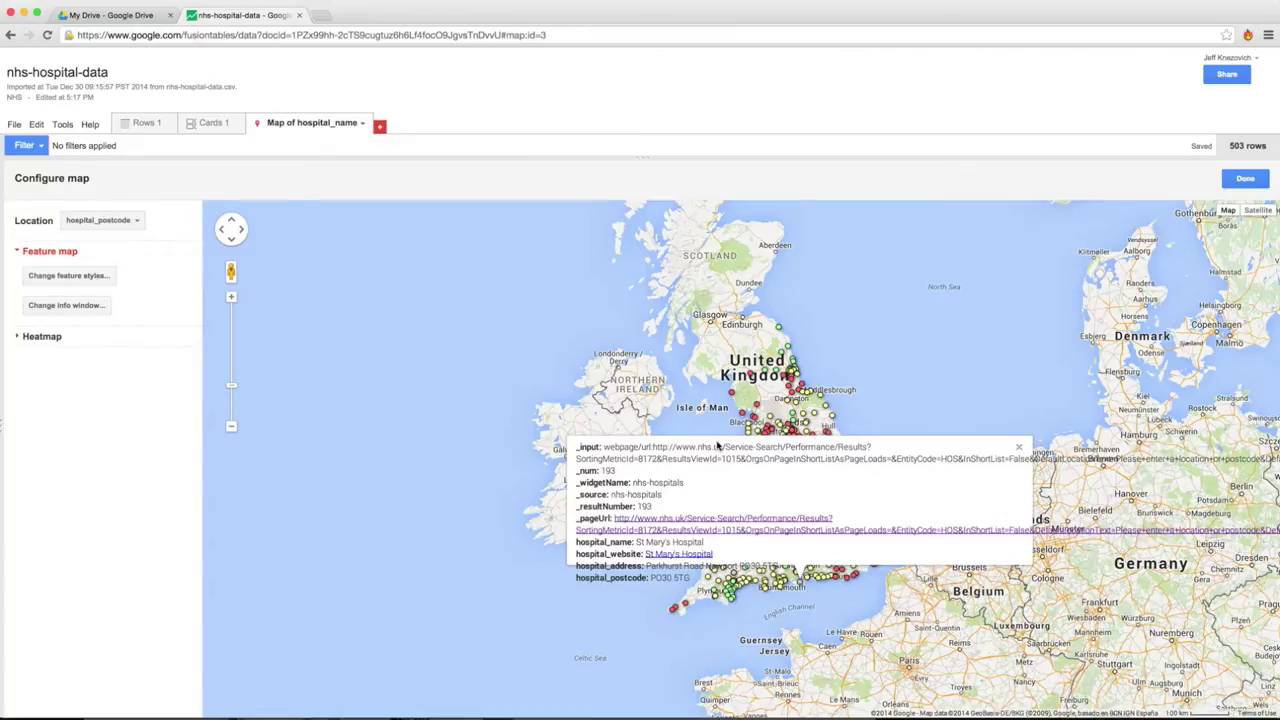
pyautogui.click(78, 311)
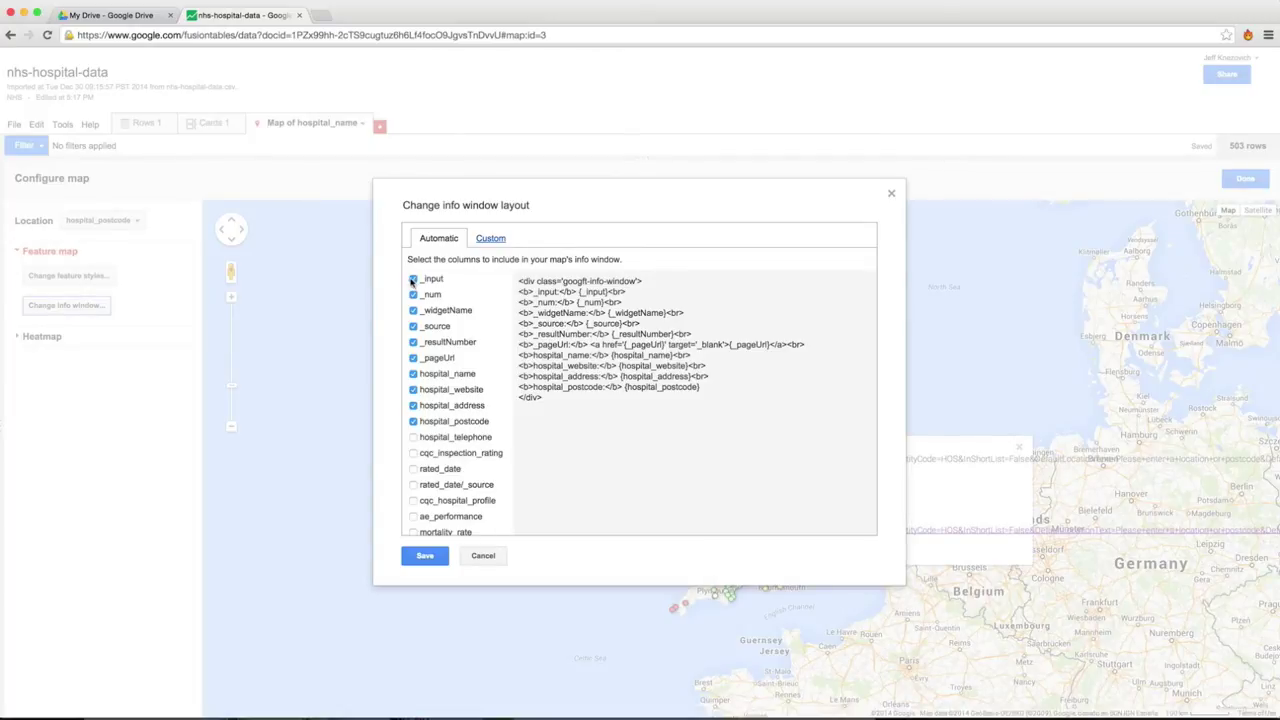
pyautogui.click(413, 279)
pyautogui.click(413, 295)
pyautogui.click(413, 311)
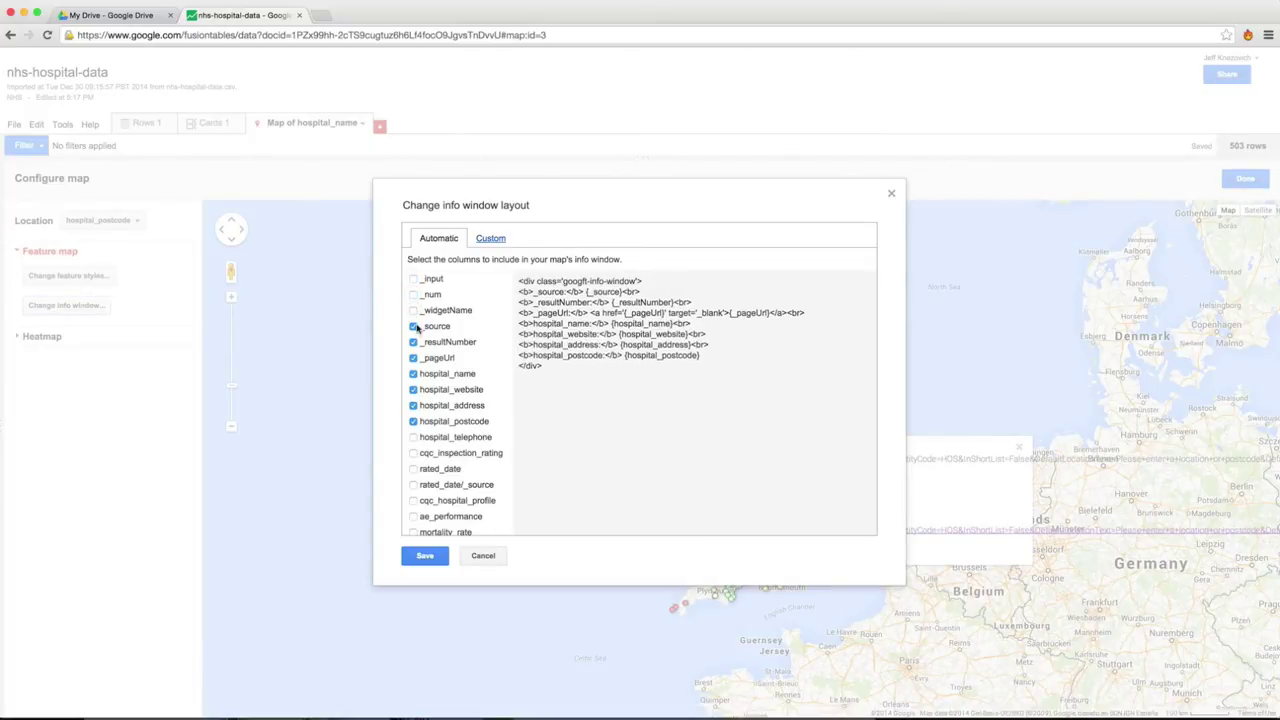
pyautogui.click(413, 326)
pyautogui.click(413, 342)
pyautogui.click(413, 358)
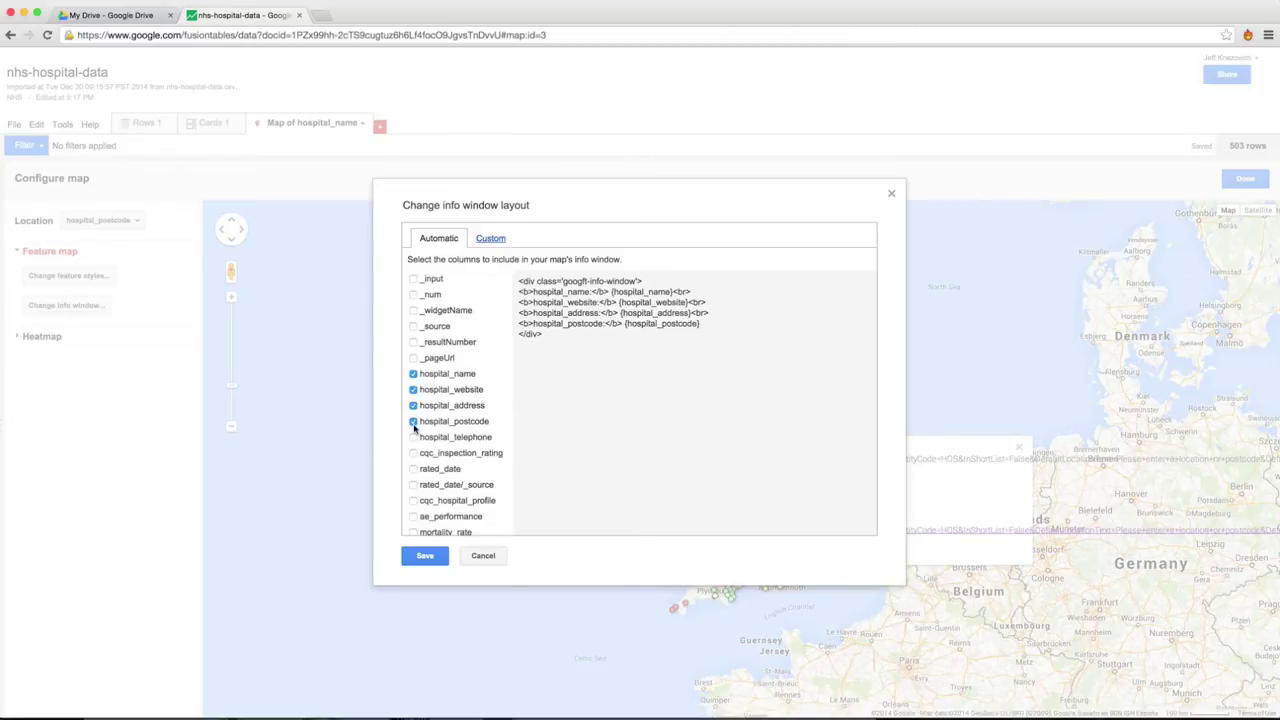
# Drop hospital_postcode and add hospital_telephone and rec_by_staff to the info window
pyautogui.click(413, 421)
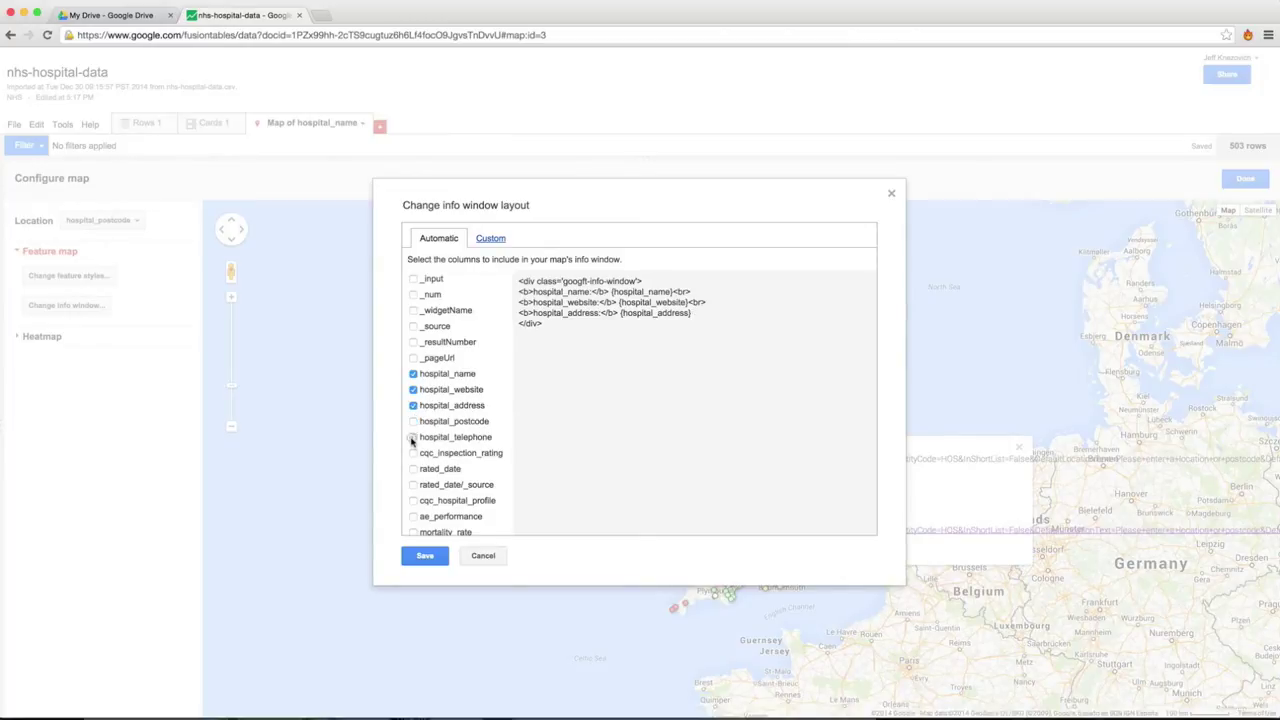
pyautogui.click(413, 437)
pyautogui.scroll(-1, 432, 448)
pyautogui.scroll(-6, 432, 448)
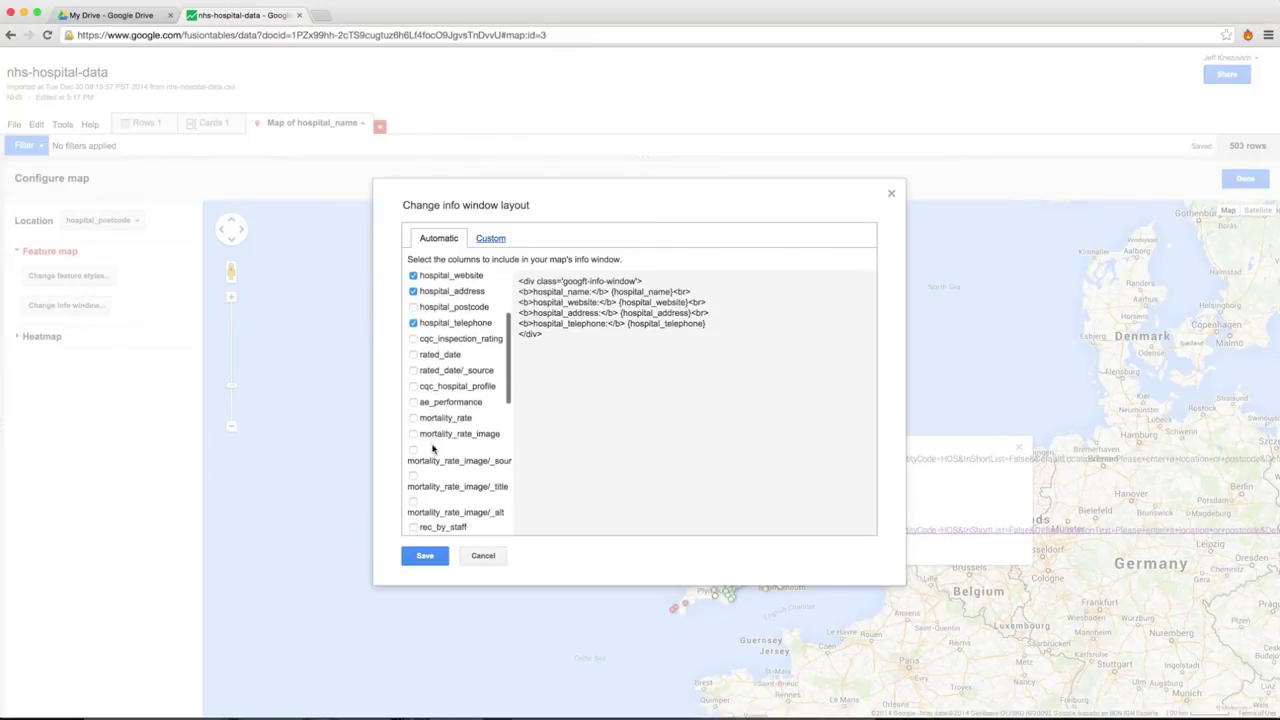
pyautogui.scroll(-3, 432, 448)
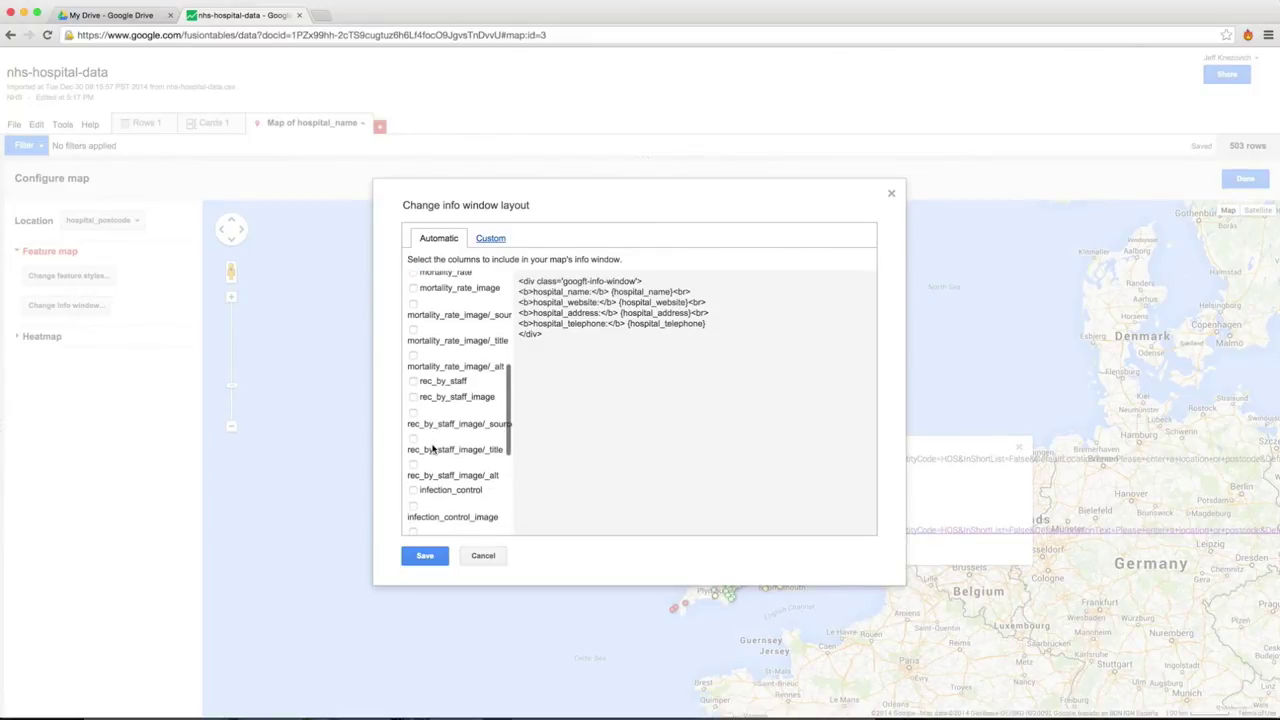
pyautogui.click(413, 381)
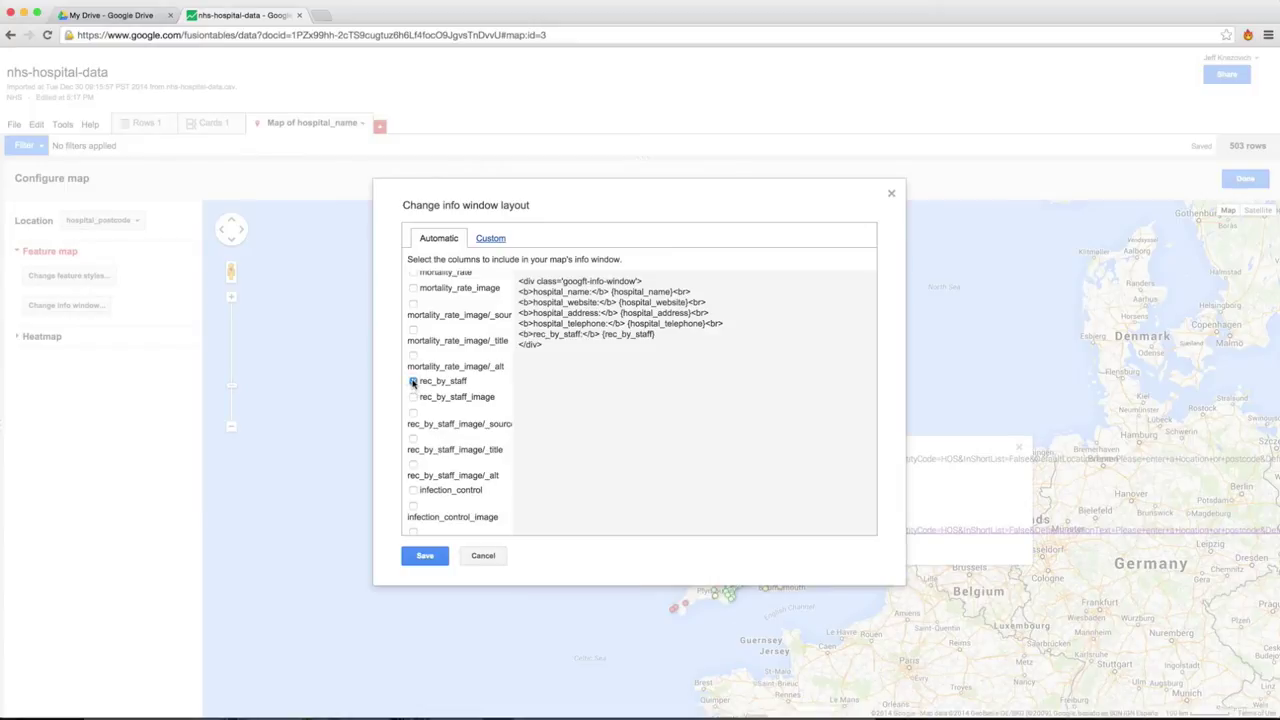
# In the Custom HTML, wrap the hospital name in a link to its website placeholder
pyautogui.click(497, 239)
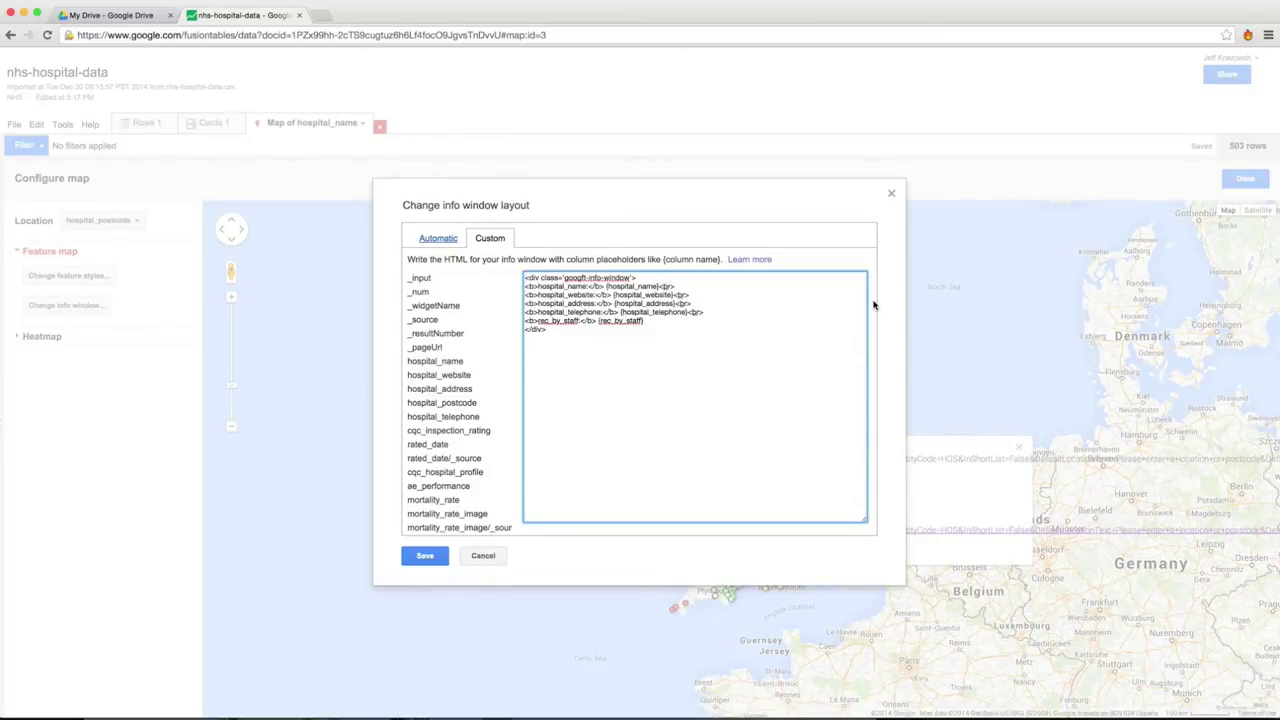
pyautogui.write('</a>')
pyautogui.moveTo(675, 295); pyautogui.dragTo(612, 296)
pyautogui.press('super+x')
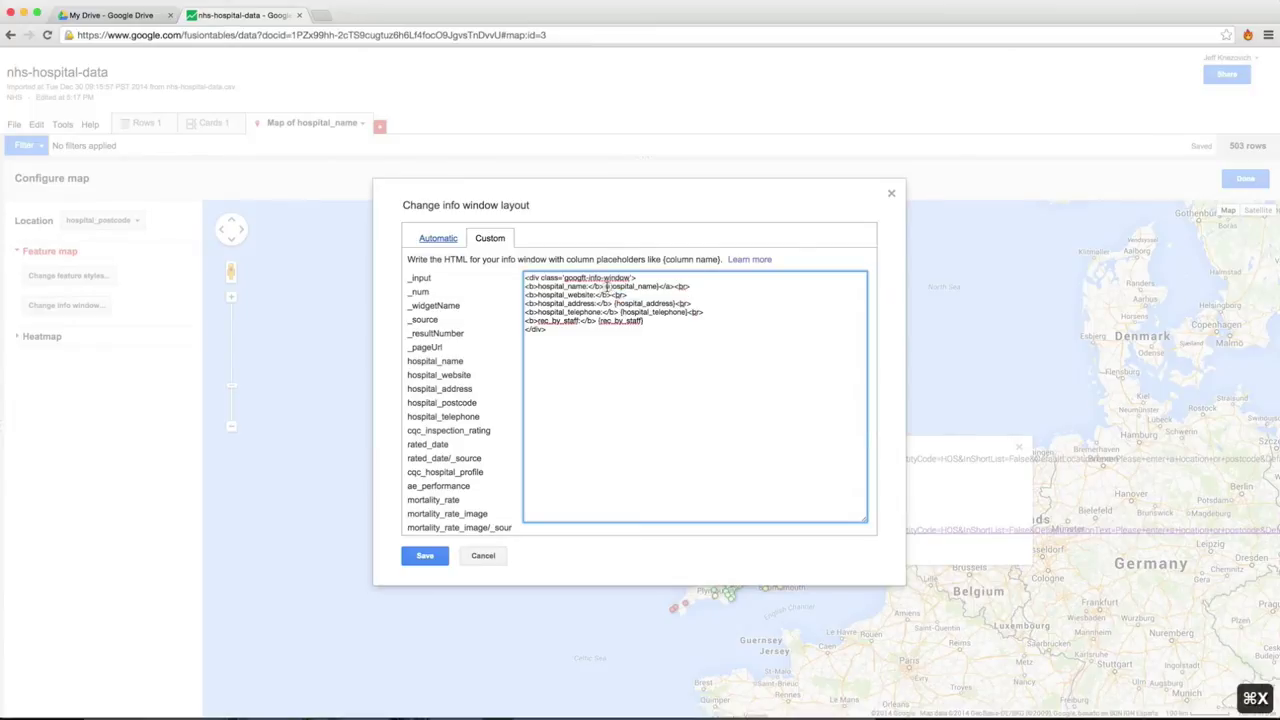
pyautogui.click(606, 286)
pyautogui.write('<a hre')
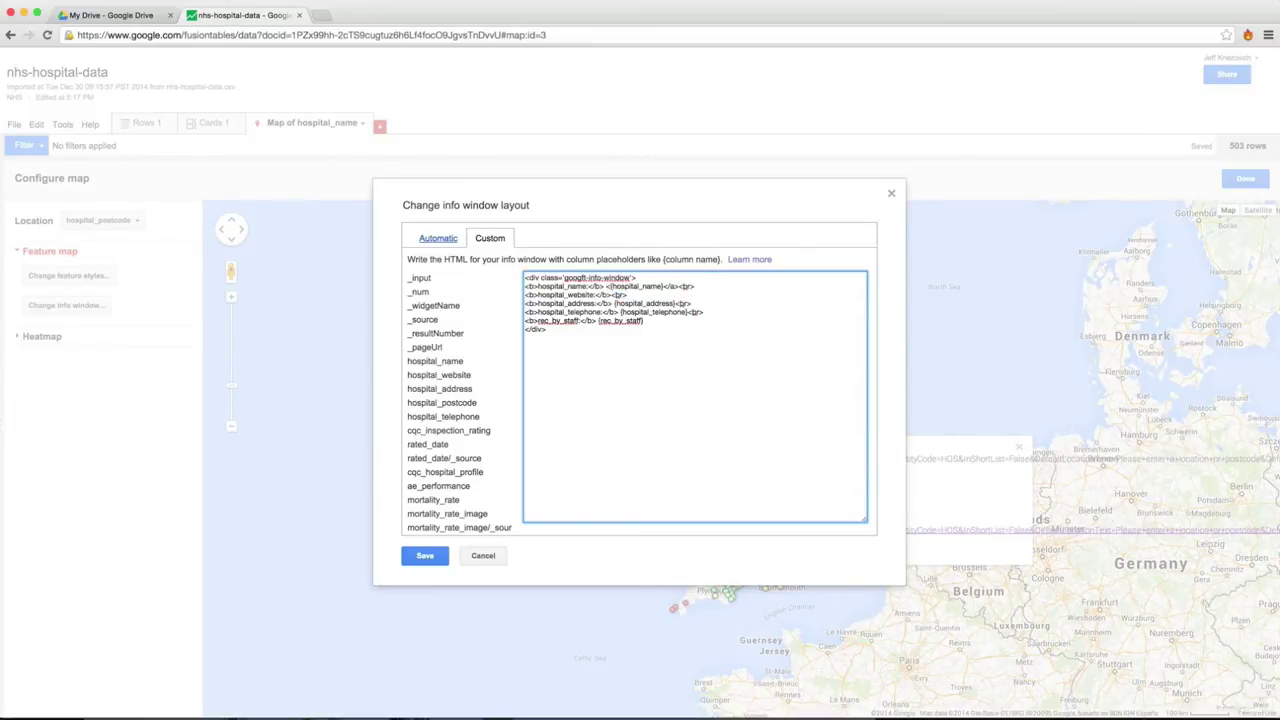
pyautogui.write('f ="')
pyautogui.press('super+v')
pyautogui.write('">')
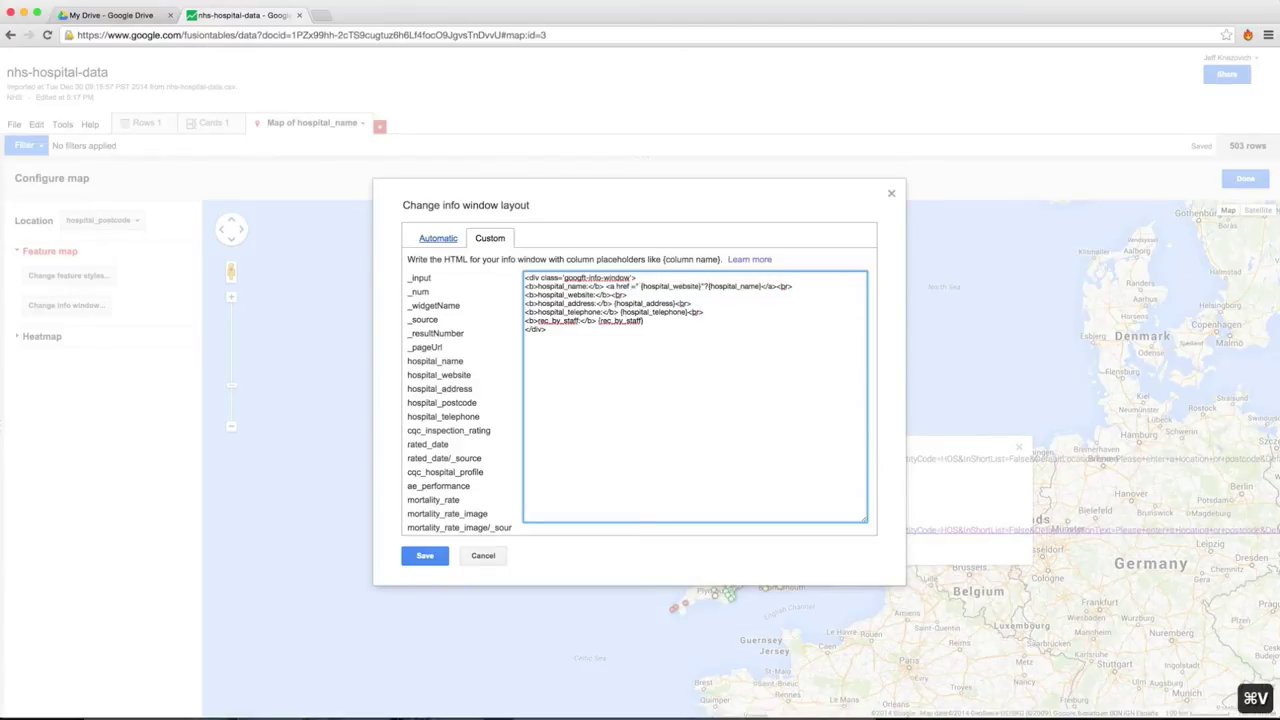
pyautogui.write('>')
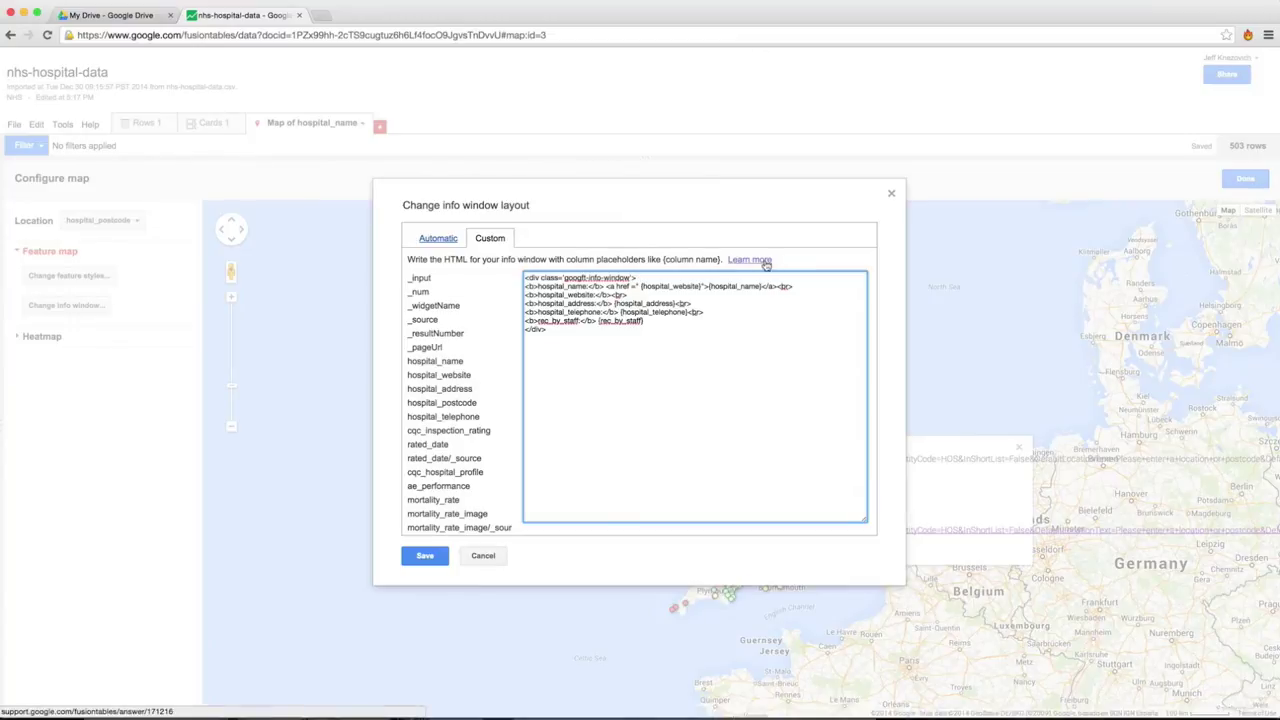
pyautogui.click(641, 286)
pyautogui.press('BackSpace')
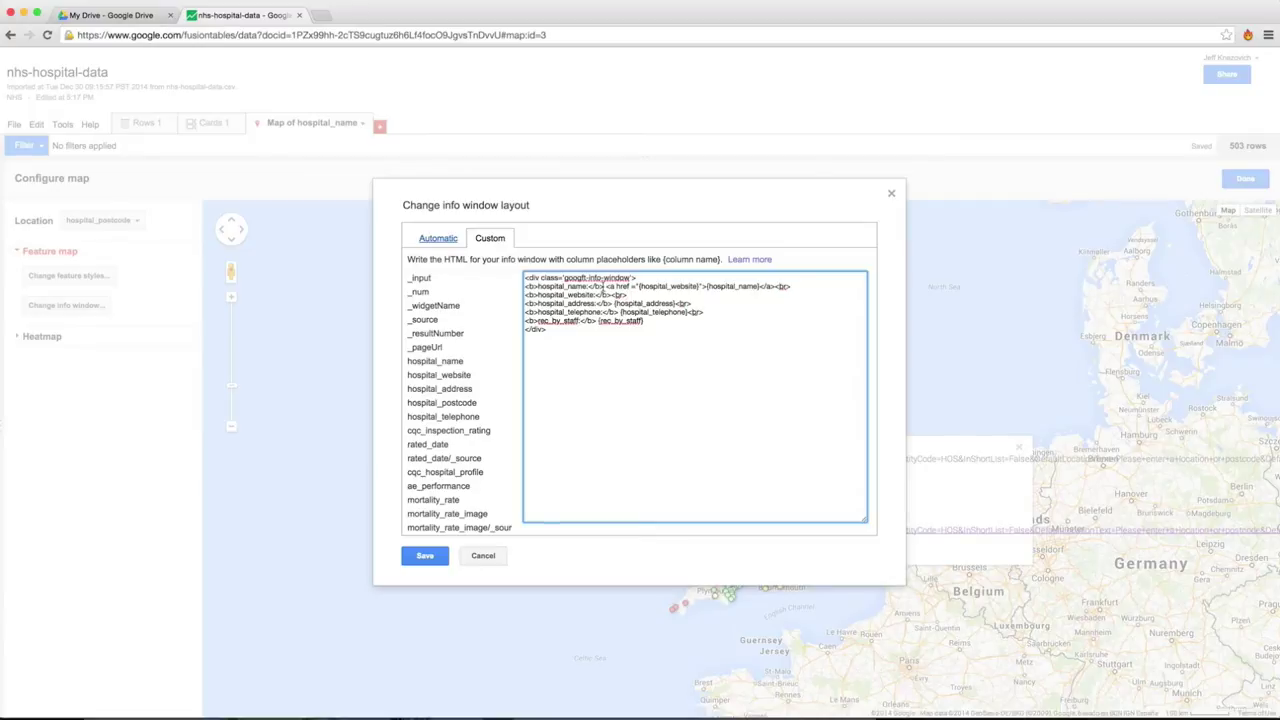
# Turn the hospital name line into an <h3> heading and delete the website line
pyautogui.moveTo(604, 286); pyautogui.dragTo(524, 286)
pyautogui.press('BackSpace')
pyautogui.write('<h')
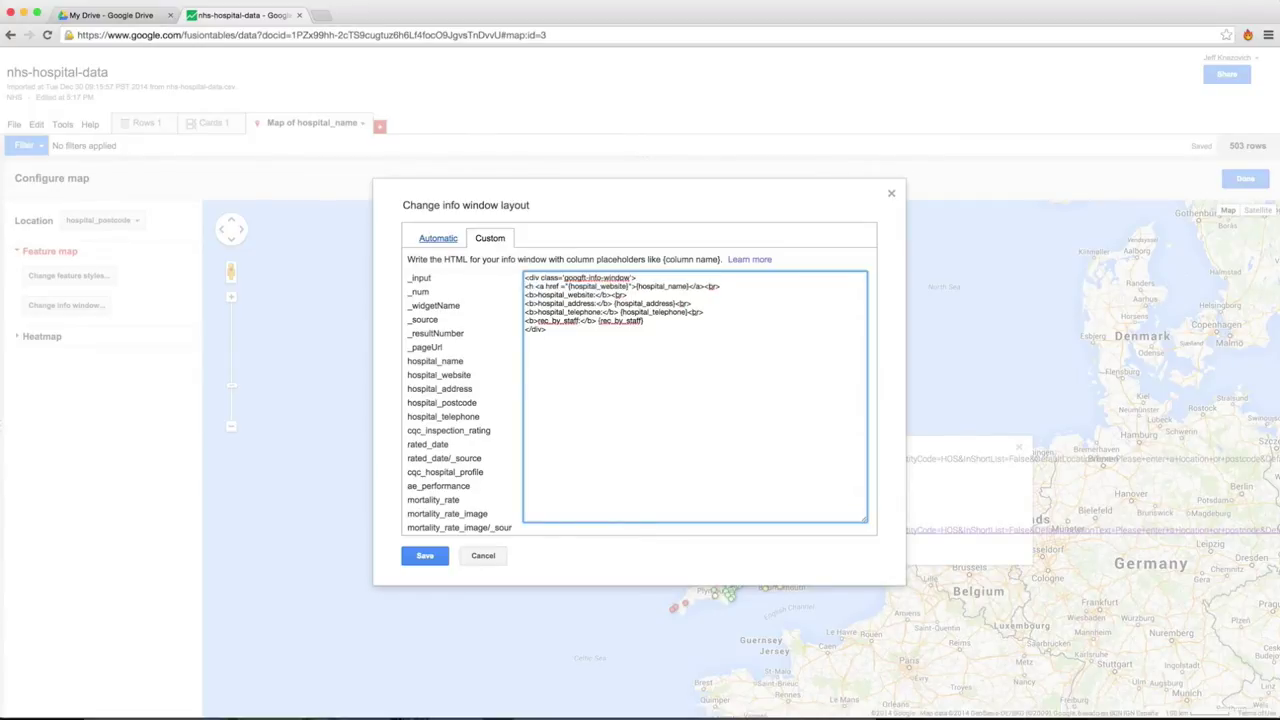
pyautogui.write('3>')
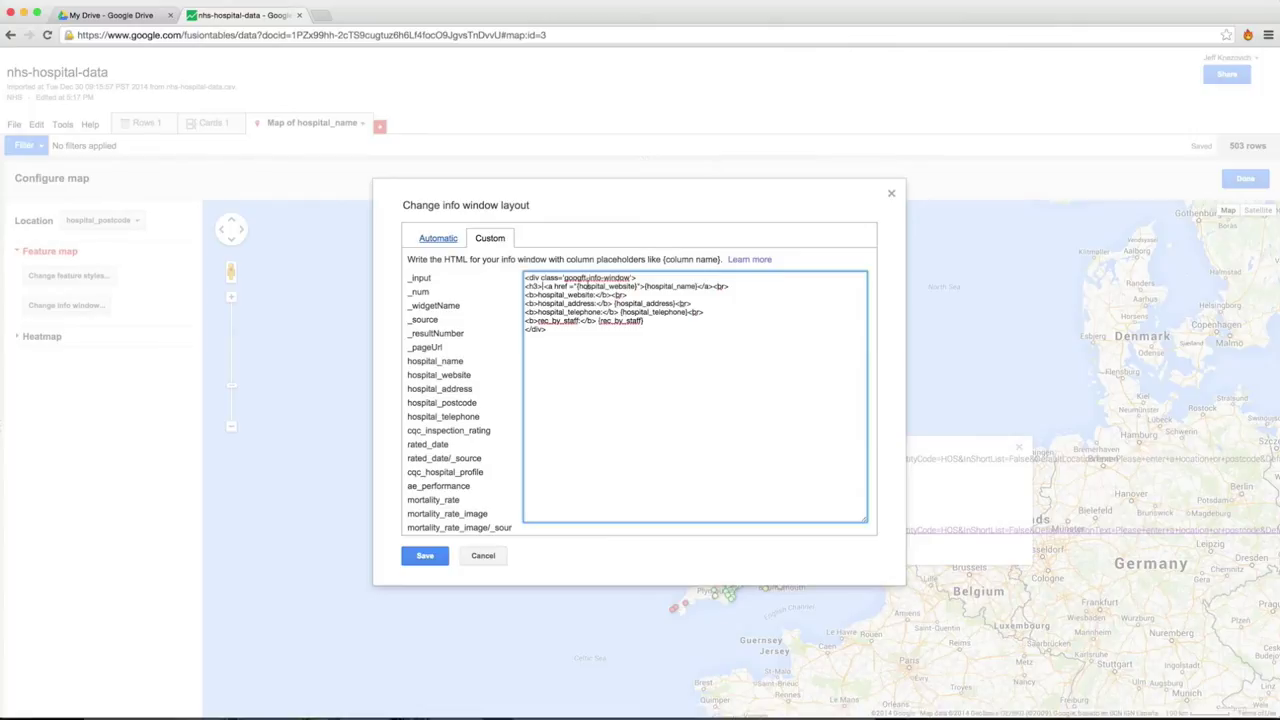
pyautogui.click(727, 286)
pyautogui.press('BackSpace')
pyautogui.press('BackSpace')
pyautogui.press('BackSpace')
pyautogui.write('h3>')
pyautogui.moveTo(626, 295); pyautogui.dragTo(508, 297)
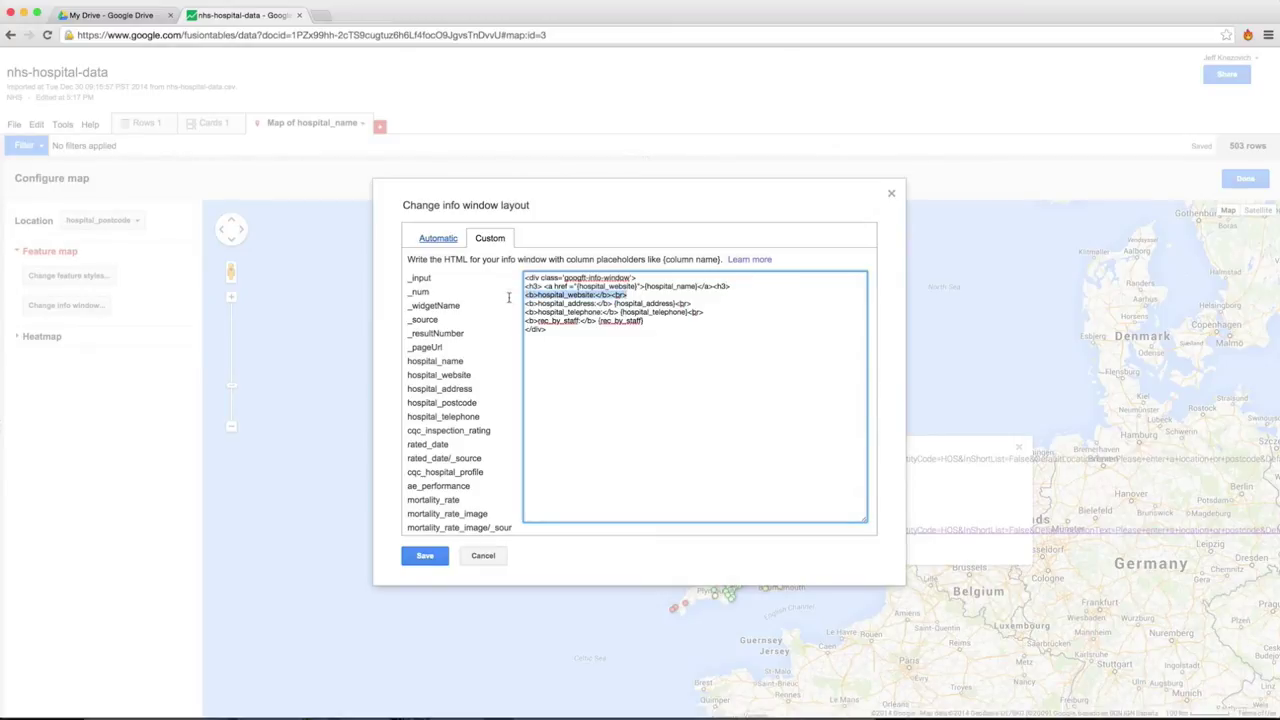
pyautogui.press('BackSpace')
pyautogui.press('BackSpace')
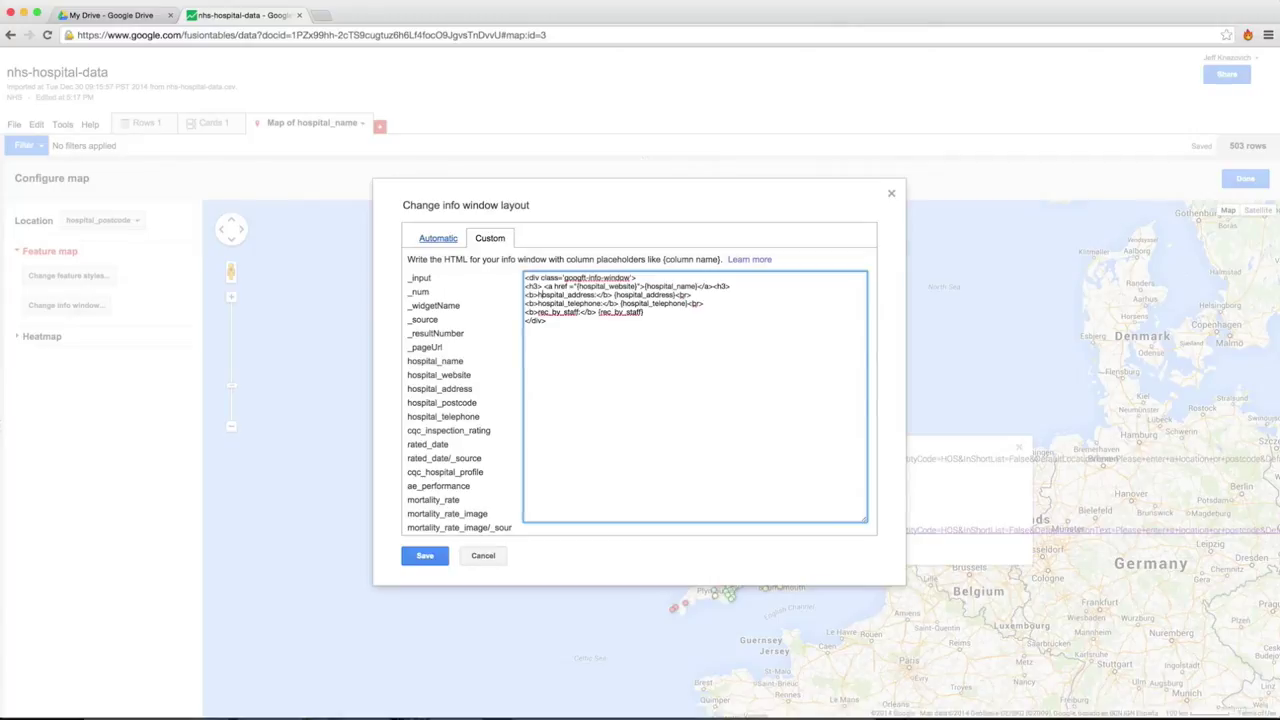
# Relabel address and telephone, label rec_by_staff 'Percent of staff who recommend hospital' with %, and save
pyautogui.press('BackSpace')
pyautogui.write('H')
pyautogui.press('Delete')
pyautogui.press('Delete')
pyautogui.write('a')
pyautogui.press('Down')
pyautogui.press('BackSpace')
pyautogui.press('BackSpace')
pyautogui.write('H')
pyautogui.press('BackSpace')
pyautogui.press('BackSpace')
pyautogui.press('BackSpace')
pyautogui.press('BackSpace')
pyautogui.press('BackSpace')
pyautogui.press('BackSpace')
pyautogui.press('BackSpace')
pyautogui.press('BackSpace')
pyautogui.press('BackSpace')
pyautogui.press('BackSpace')
pyautogui.press('BackSpace')
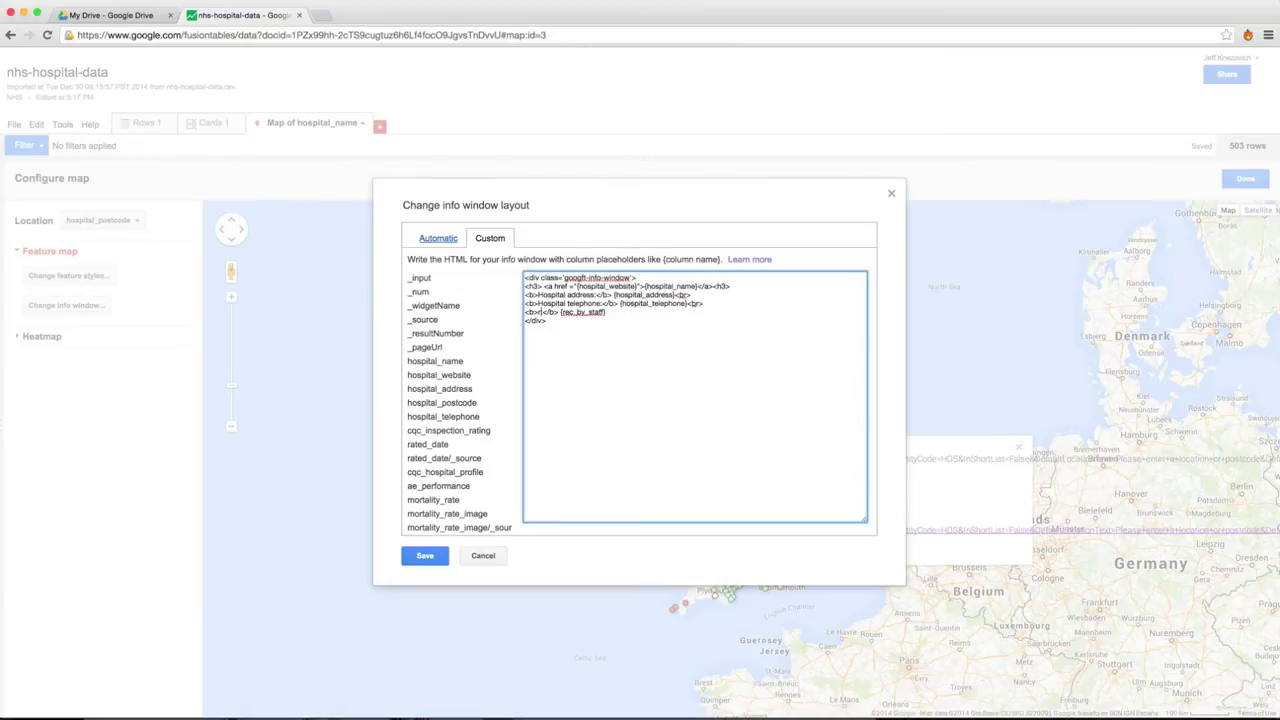
pyautogui.press('BackSpace')
pyautogui.write('Percent of staff who recommend ')
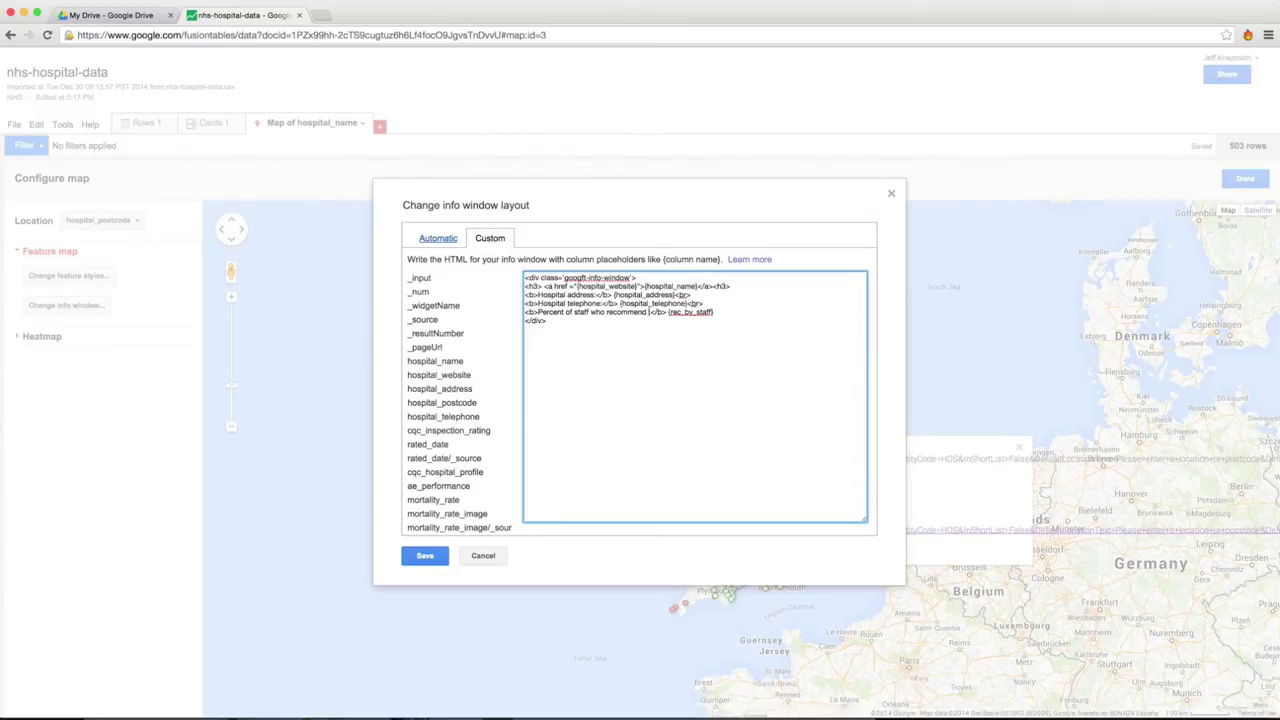
pyautogui.write('hospital')
pyautogui.write('%')
pyautogui.click(412, 556)
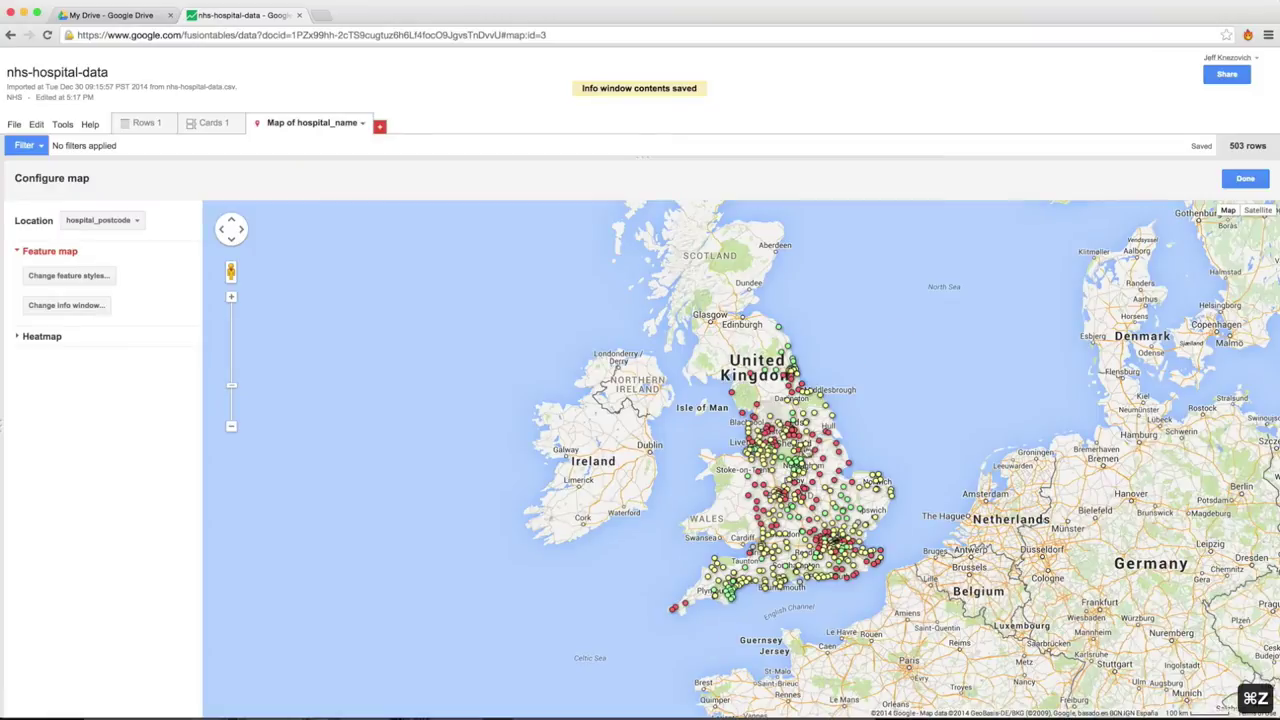
# Copy the height and vertical-scrolling style attribute from the Automatic info window HTML
pyautogui.click(816, 450)
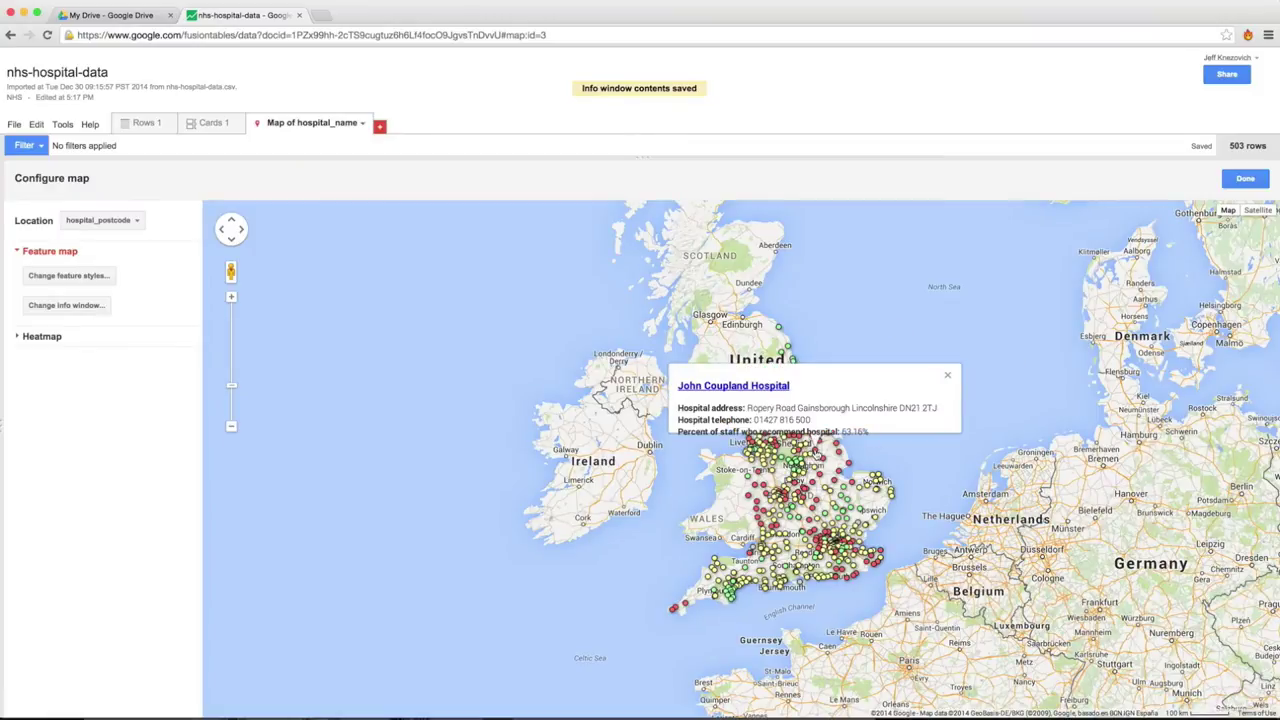
pyautogui.click(74, 305)
pyautogui.click(425, 237)
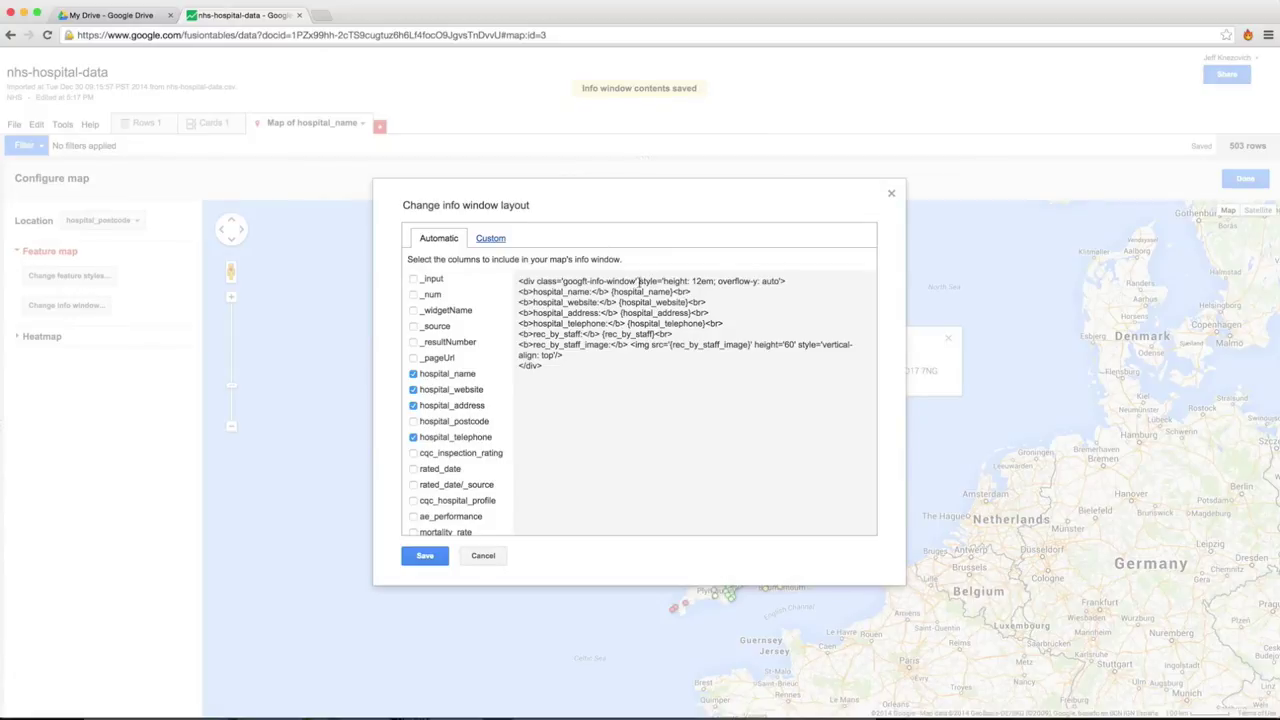
pyautogui.moveTo(640, 283); pyautogui.dragTo(785, 282)
pyautogui.rightClick(785, 283)
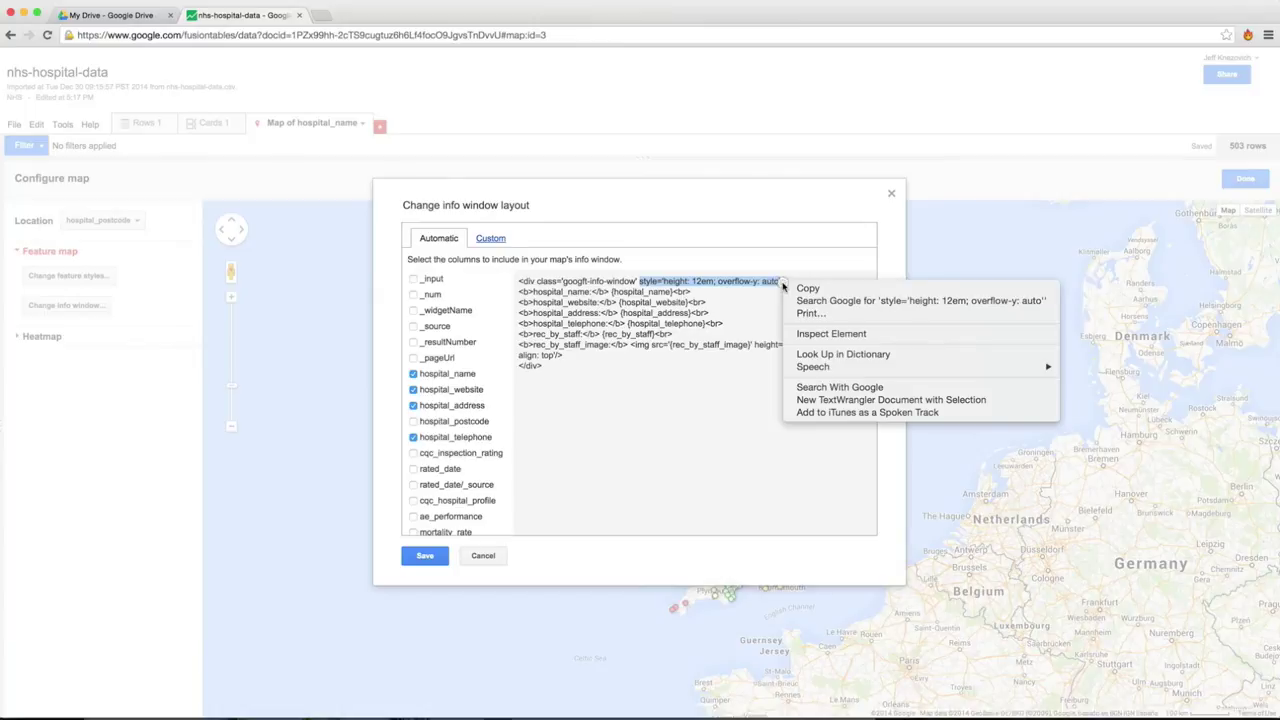
pyautogui.click(804, 292)
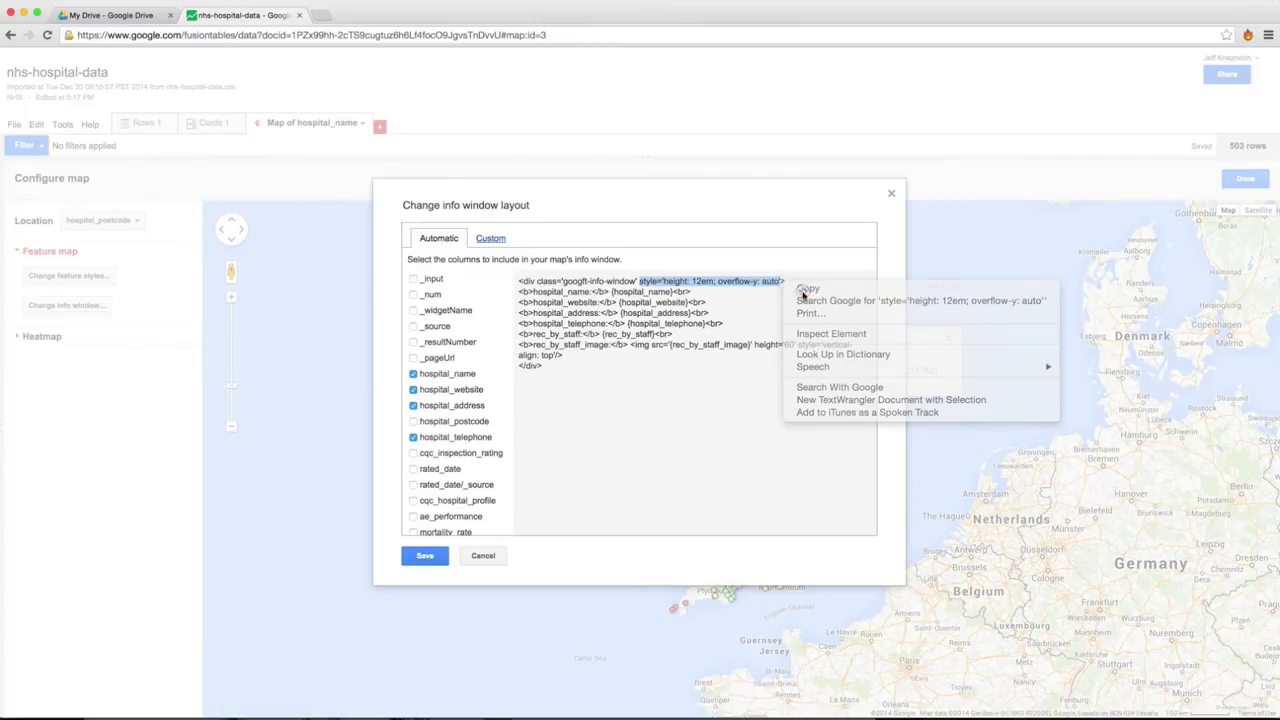
# Paste the style into the Custom div, change the height to 15em, save, and test a marker
pyautogui.click(497, 241)
pyautogui.moveTo(680, 280); pyautogui.dragTo(634, 278)
pyautogui.press('super+b')
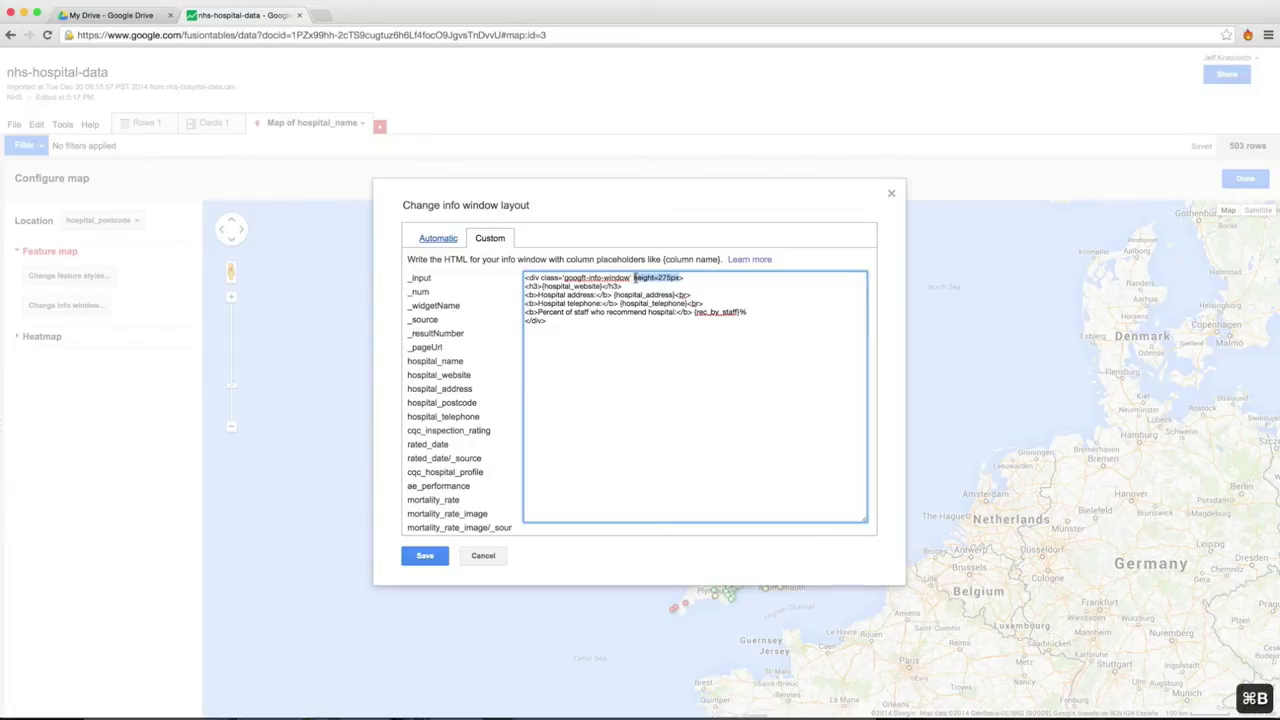
pyautogui.rightClick(642, 280)
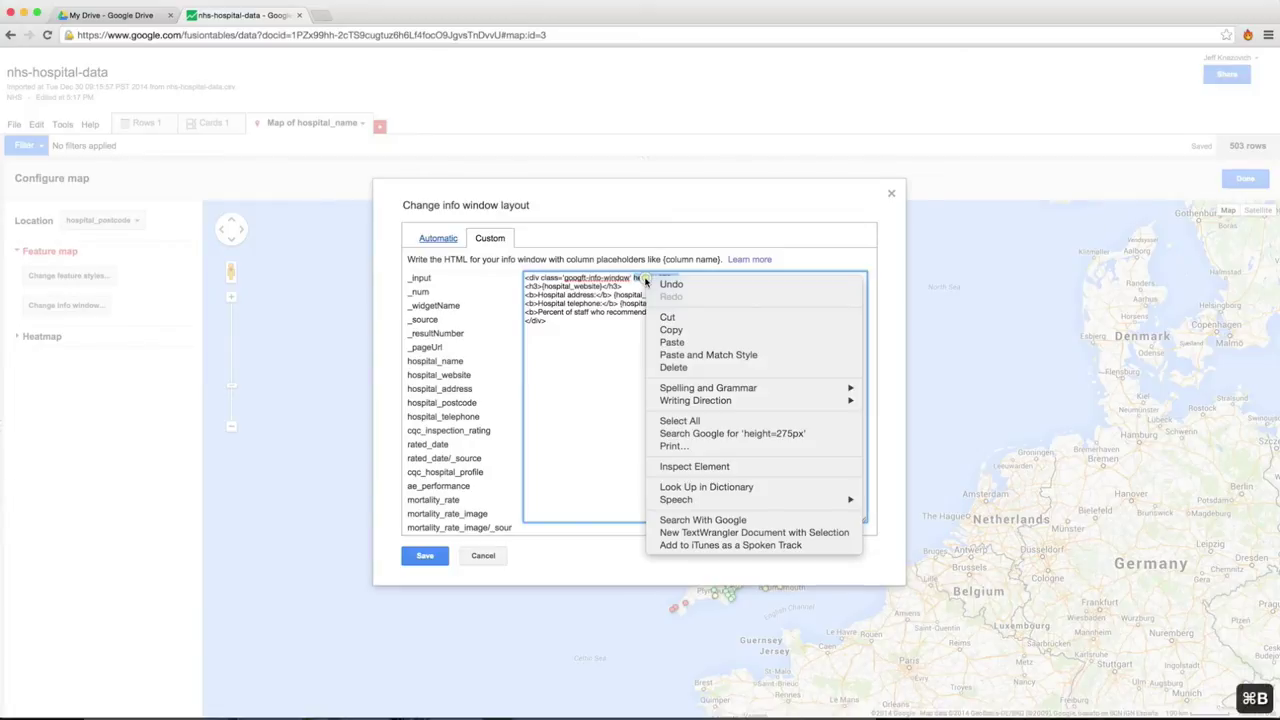
pyautogui.click(672, 342)
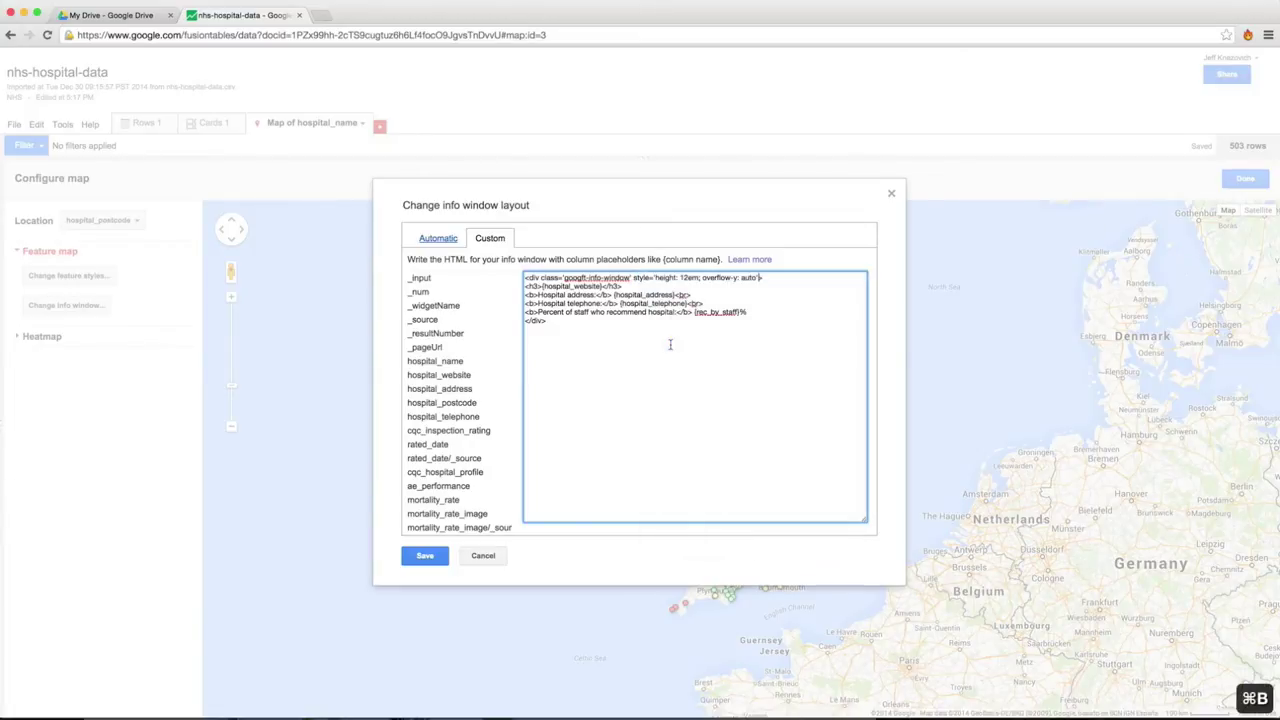
pyautogui.write('>')
pyautogui.click(688, 278)
pyautogui.press('BackSpace')
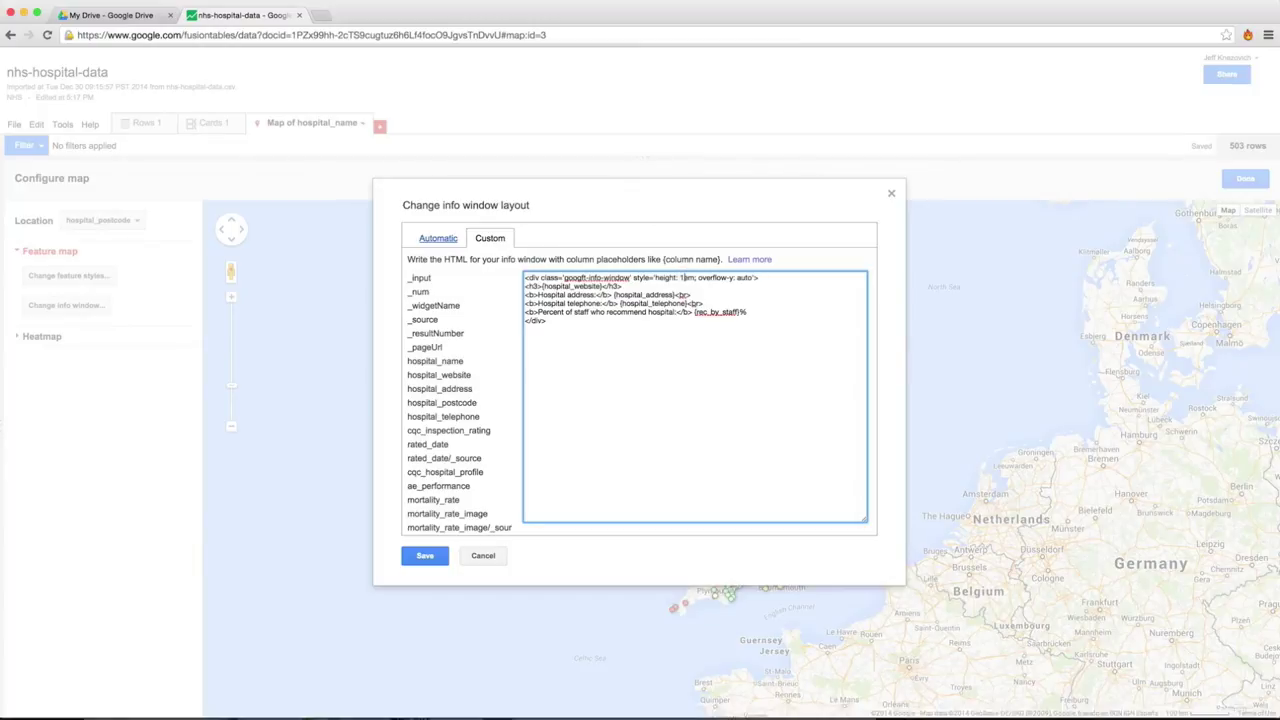
pyautogui.write('5')
pyautogui.click(427, 557)
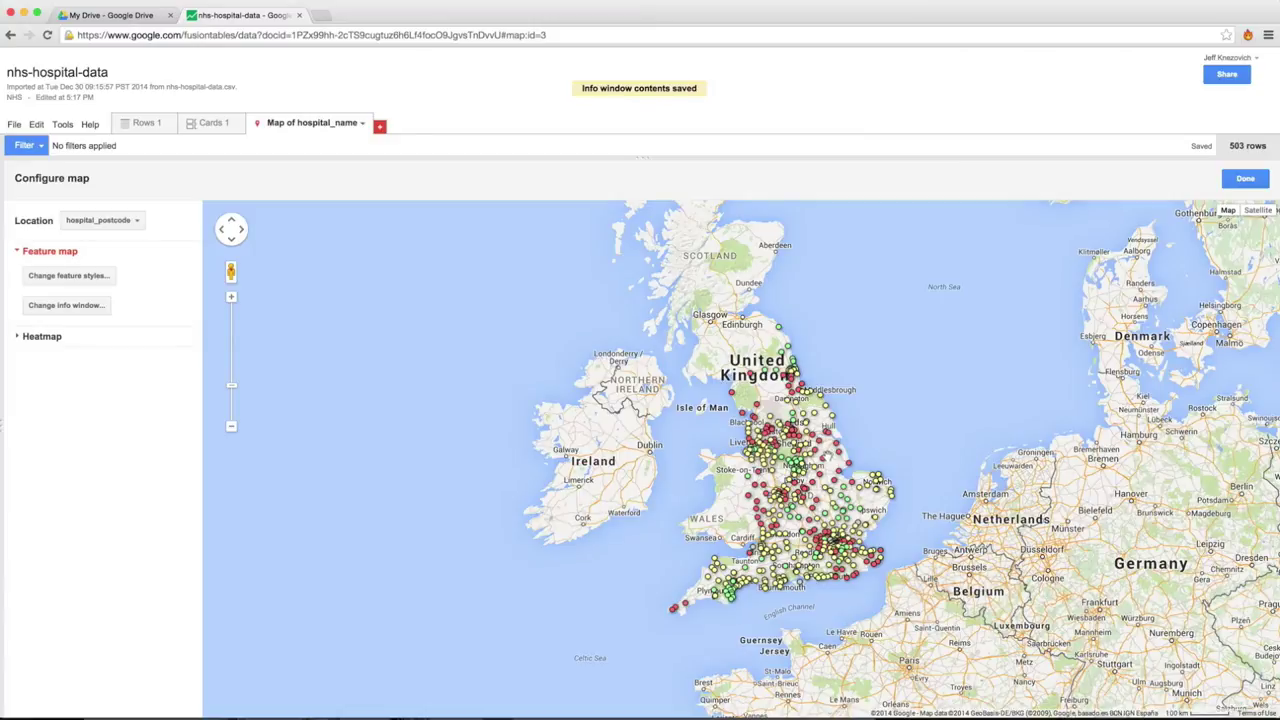
pyautogui.click(826, 456)
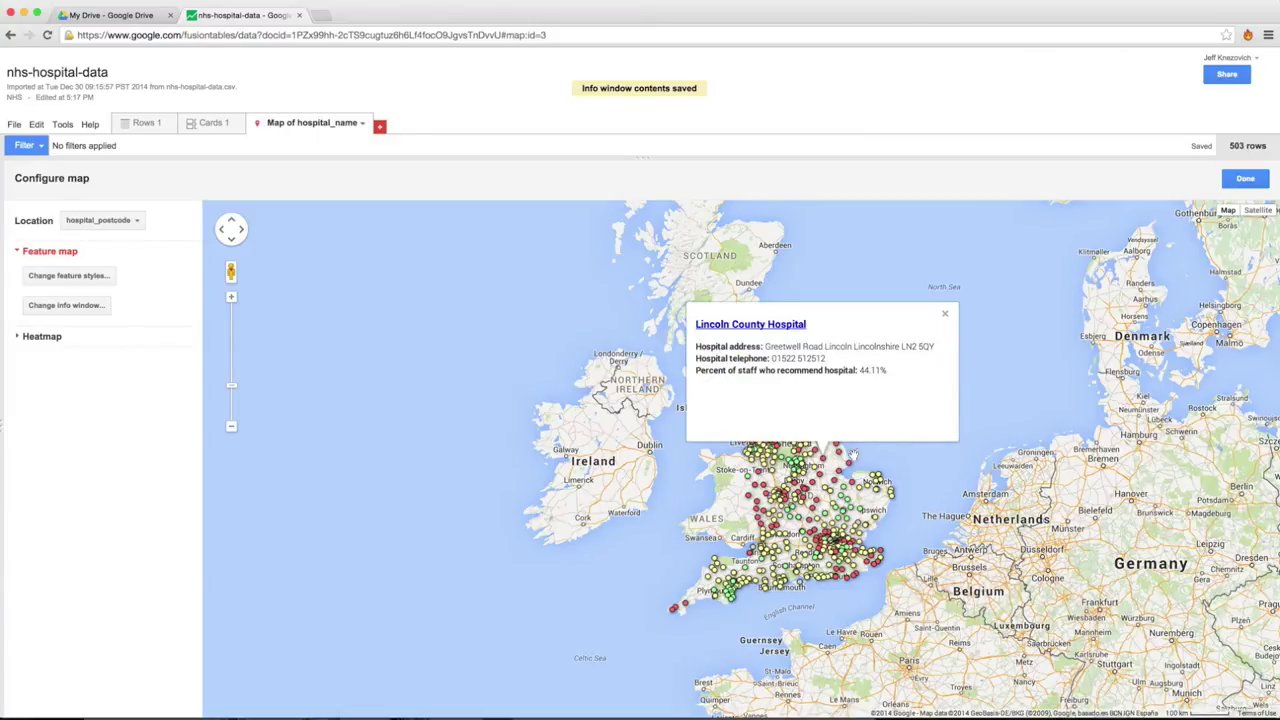
pyautogui.click(74, 306)
# Copy the rec_by_staff_image img tag into the Custom HTML after the %<br> line and save
pyautogui.click(434, 244)
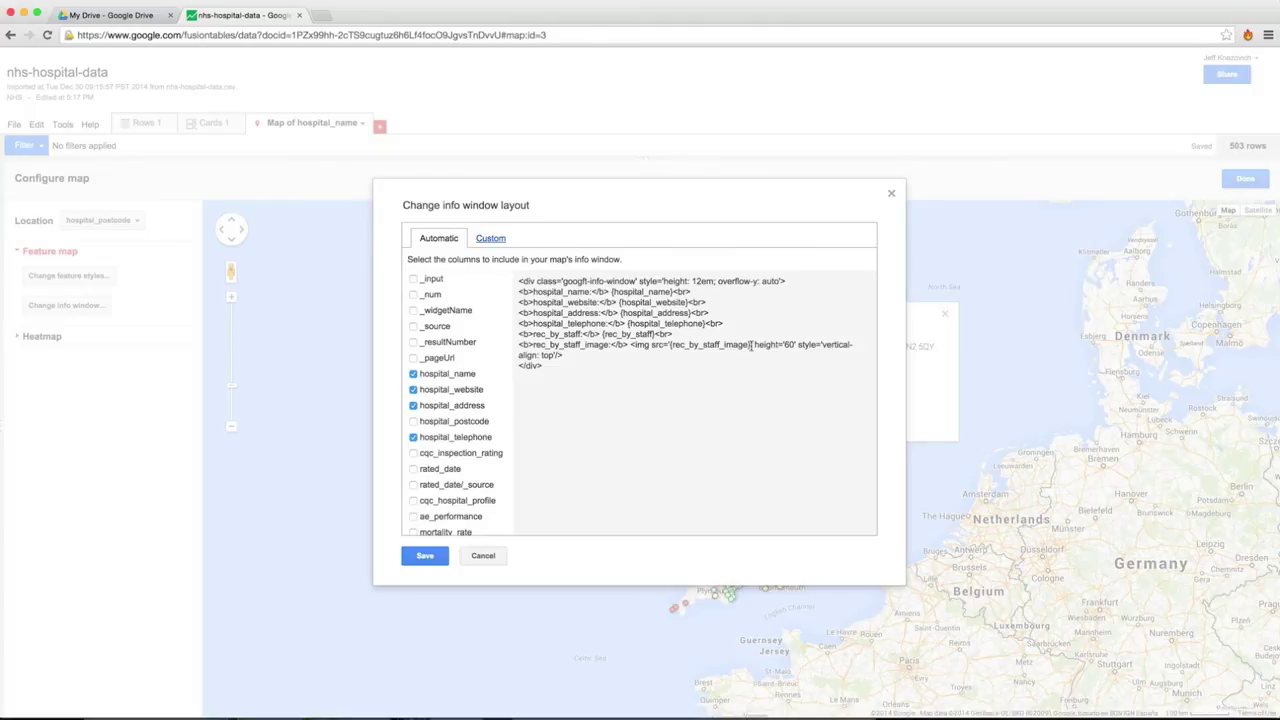
pyautogui.moveTo(563, 356); pyautogui.dragTo(637, 345)
pyautogui.rightClick(657, 346)
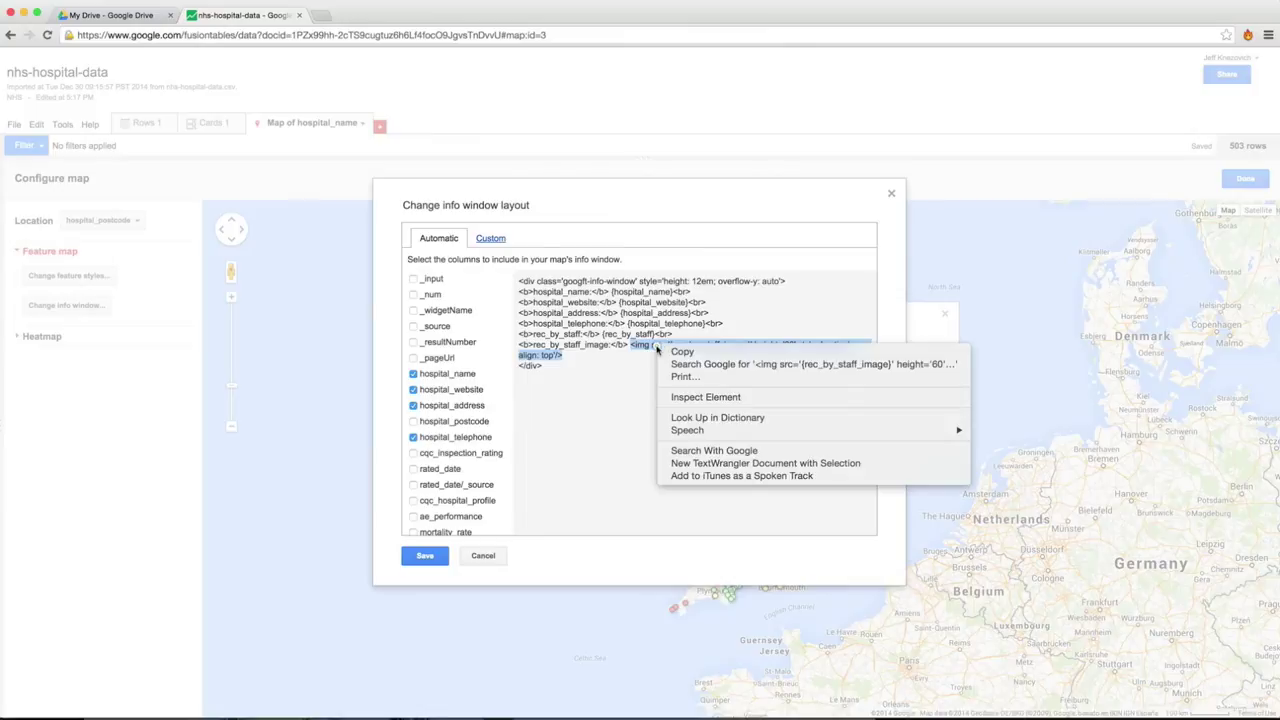
pyautogui.click(672, 352)
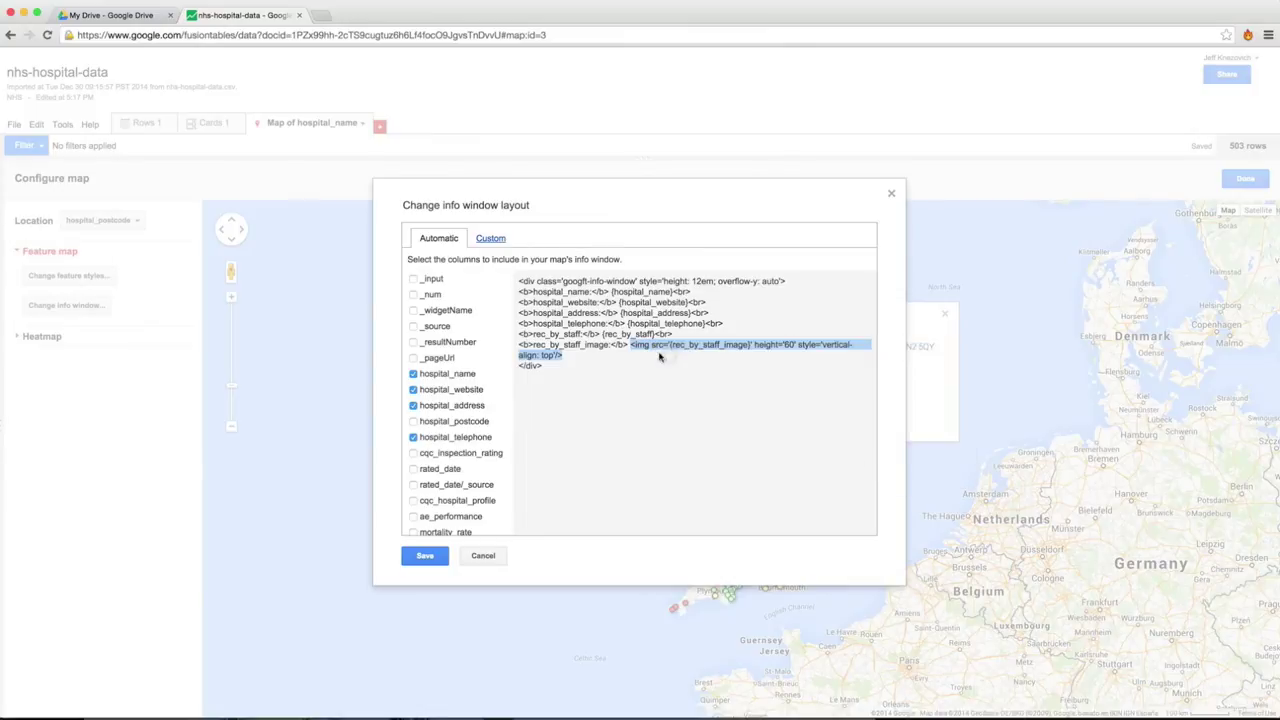
pyautogui.click(490, 239)
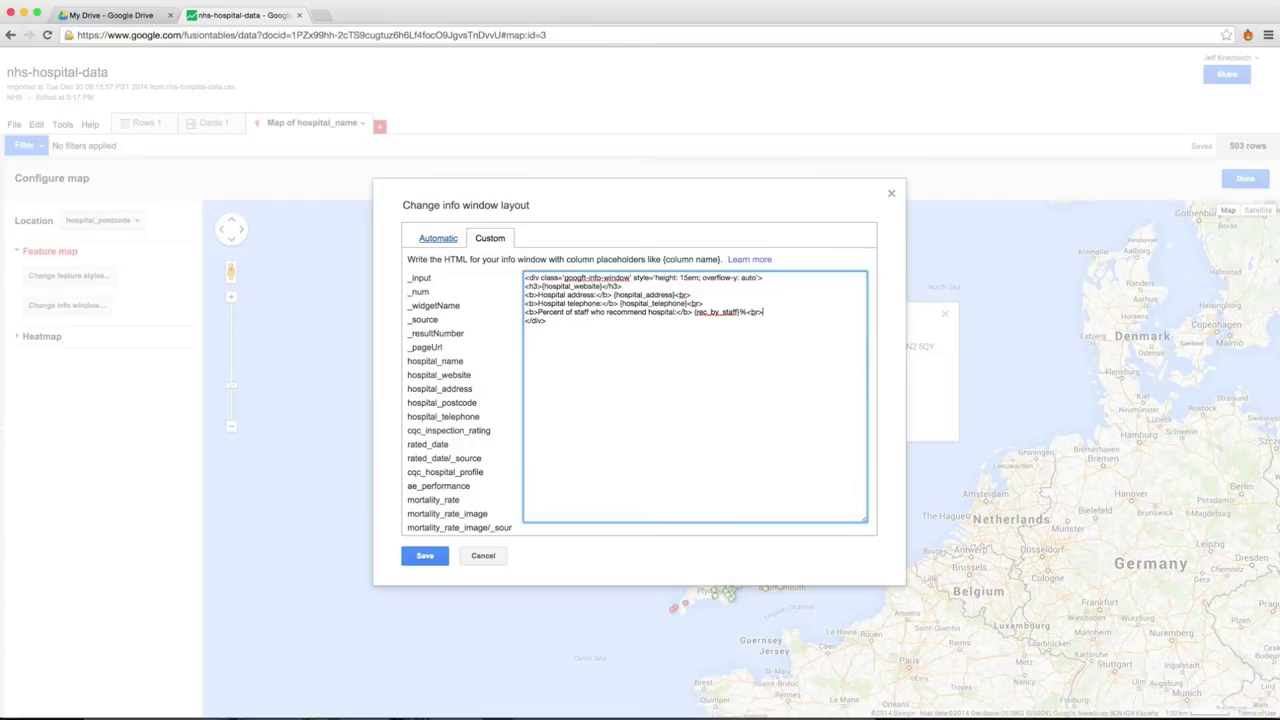
pyautogui.press('Return')
pyautogui.press('super+v')
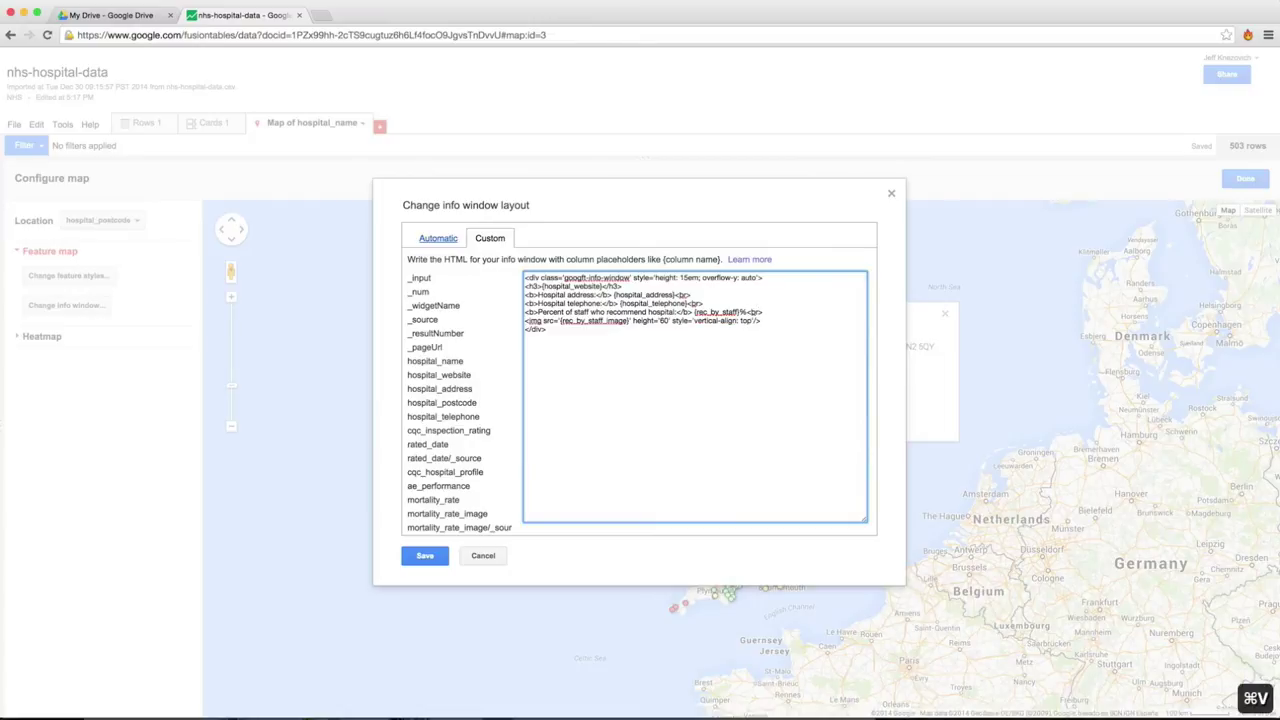
pyautogui.click(430, 555)
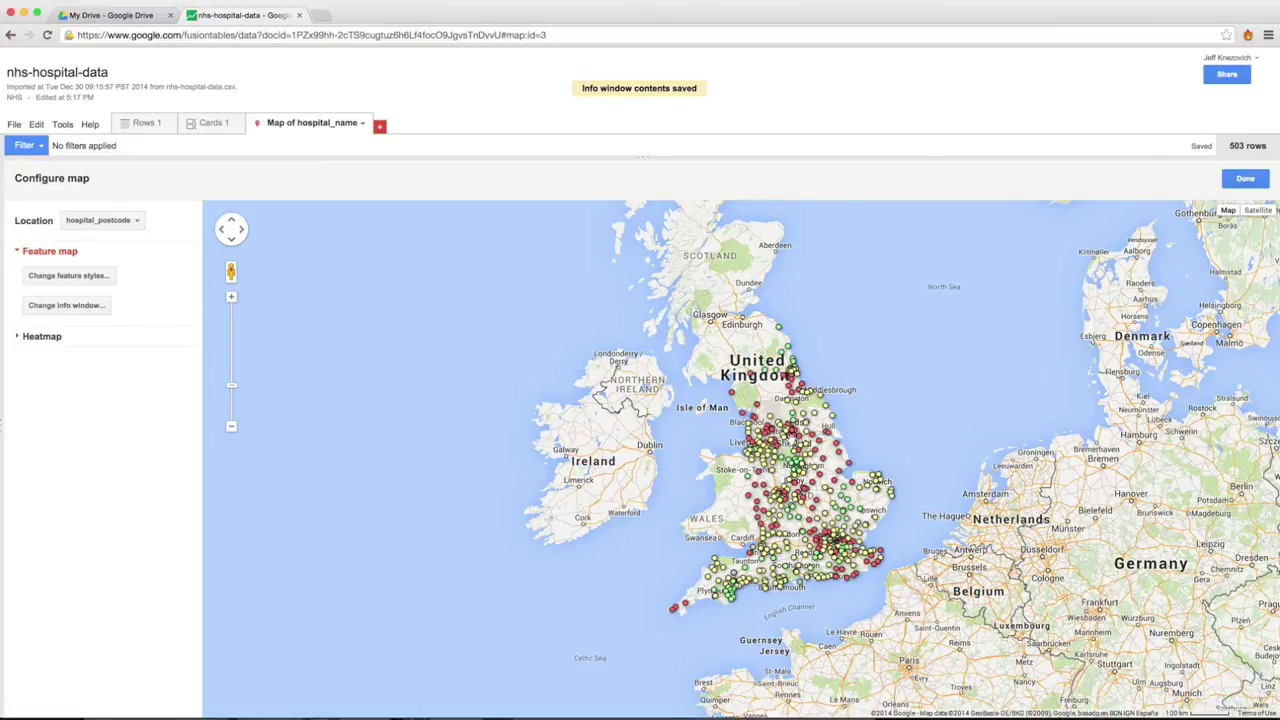
# Preview the Dewsbury, Norfolk and Norwich, and Addenbrooke's hospital info windows on the map
pyautogui.click(788, 432)
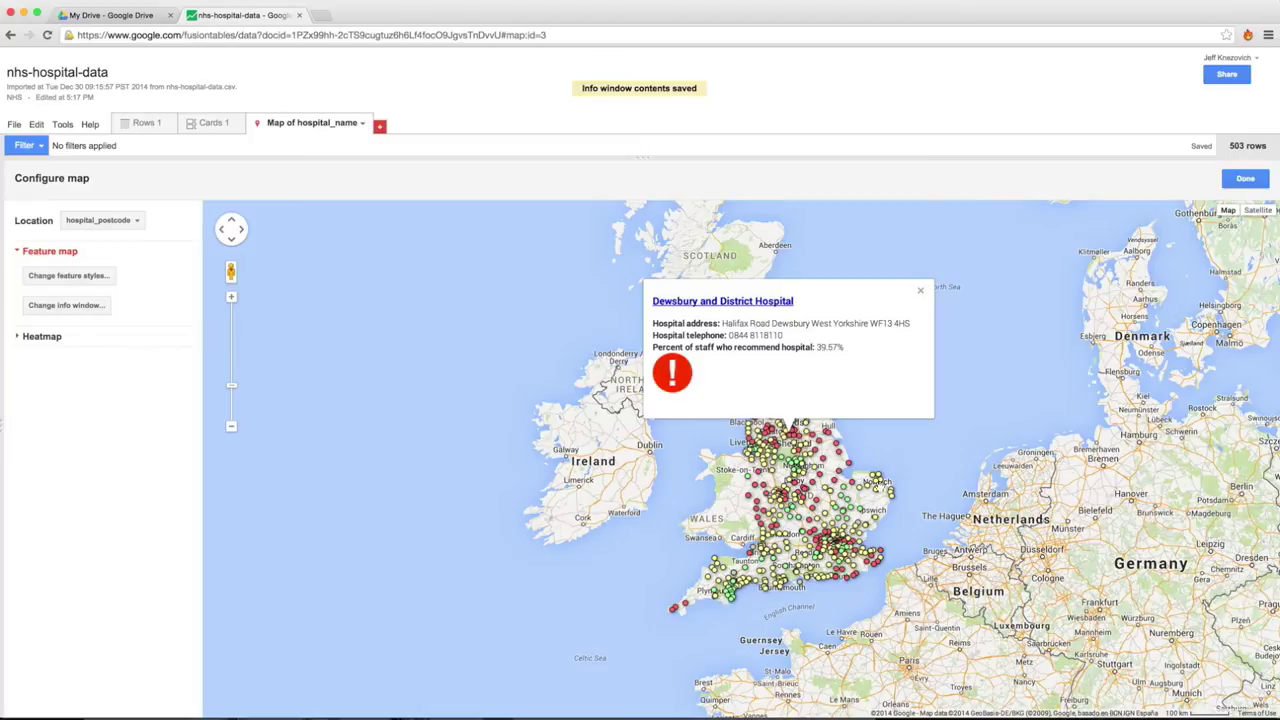
pyautogui.click(876, 490)
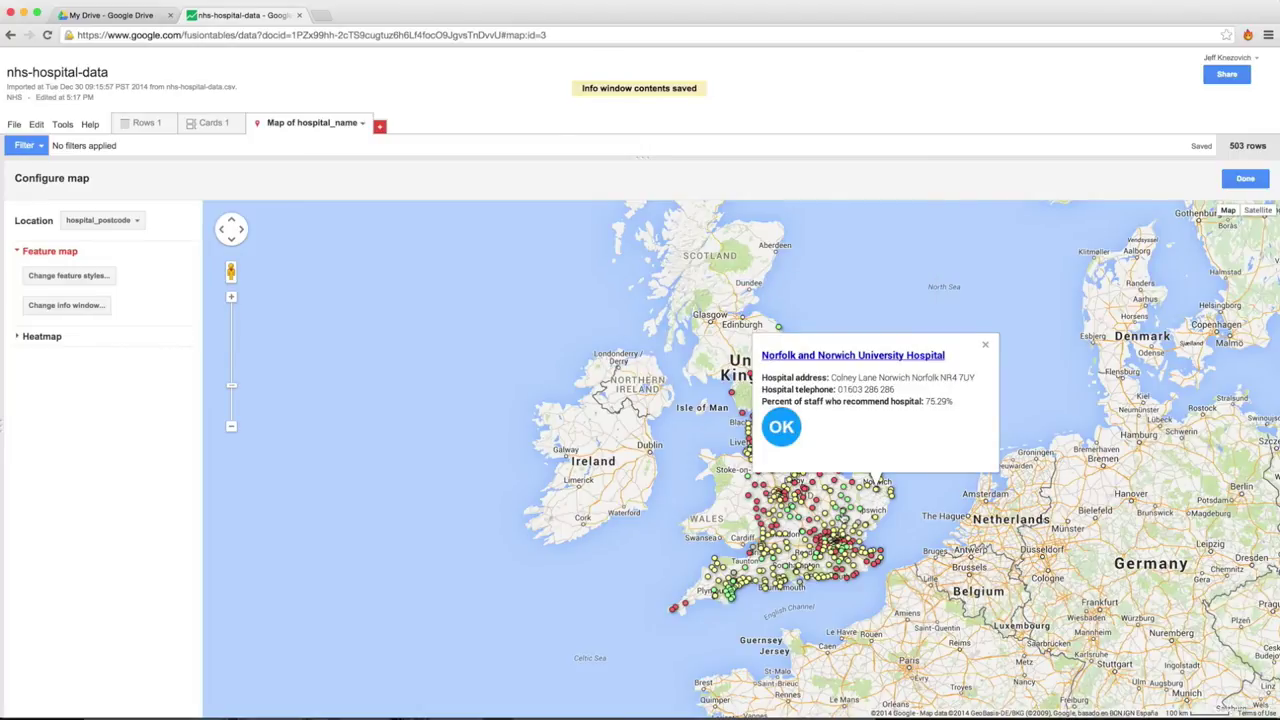
pyautogui.click(843, 508)
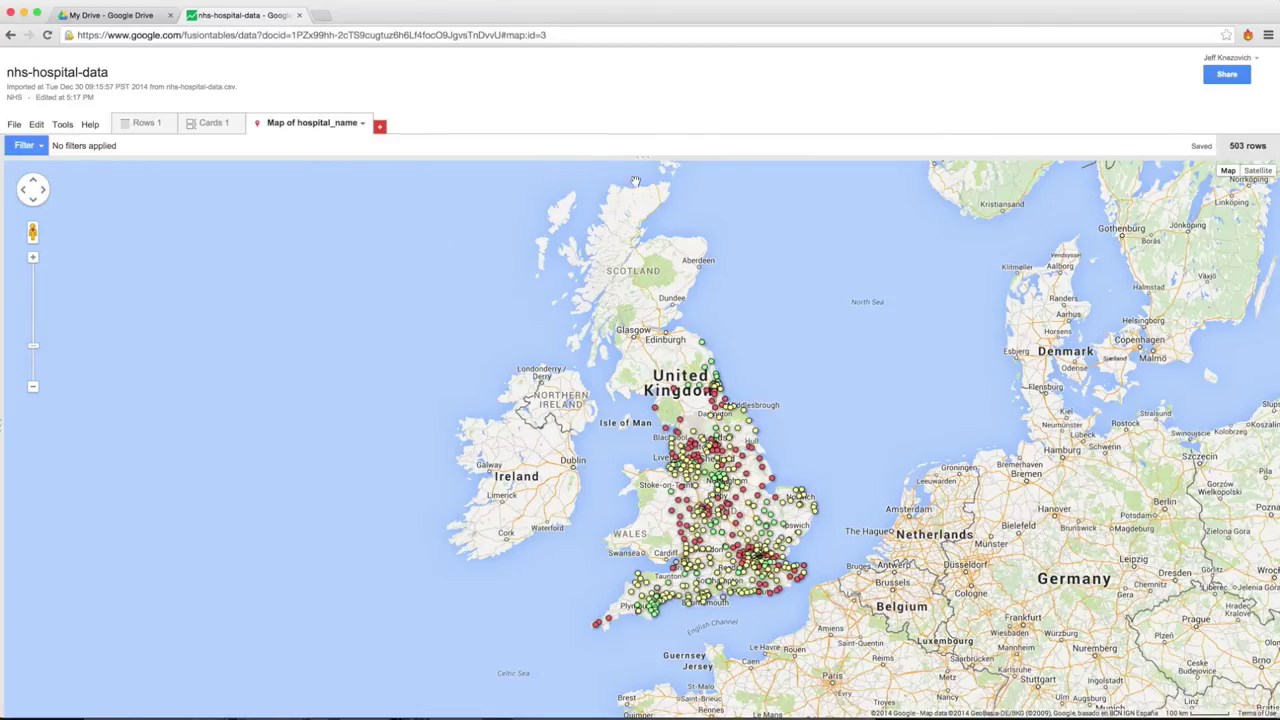
# Change the table's sharing from Private to Anyone with the link
pyautogui.click(14, 124)
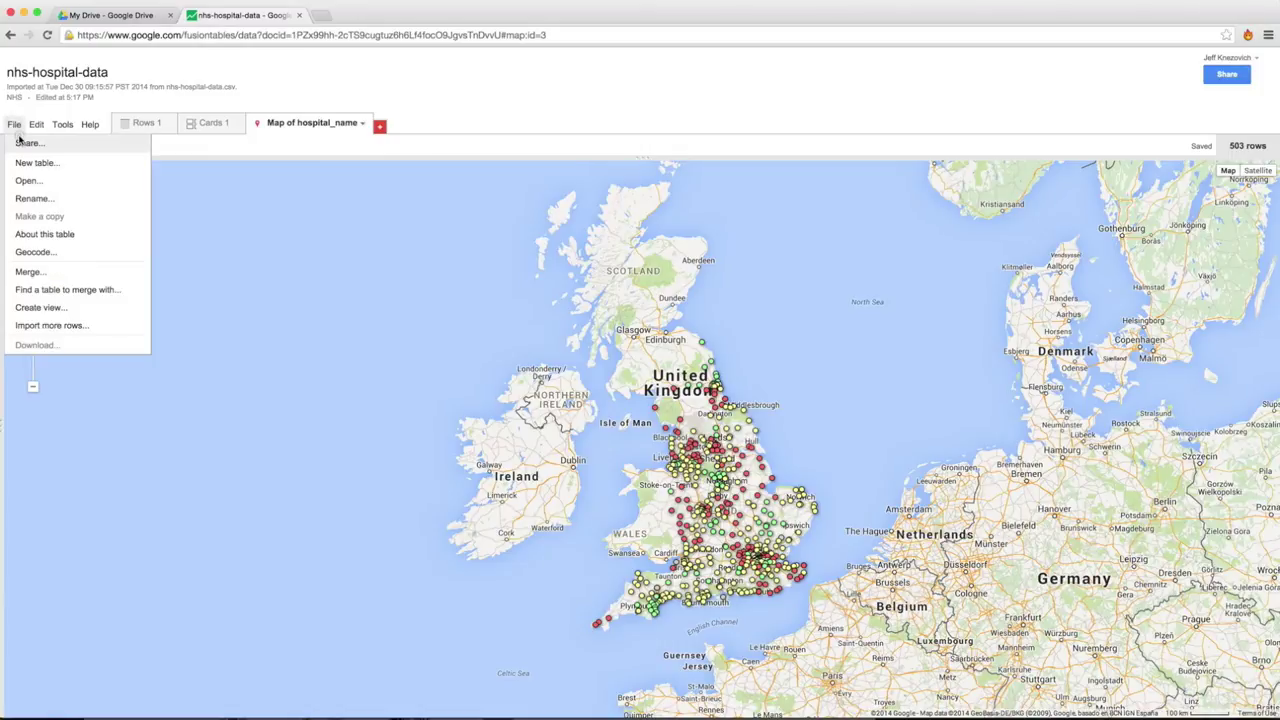
pyautogui.click(22, 143)
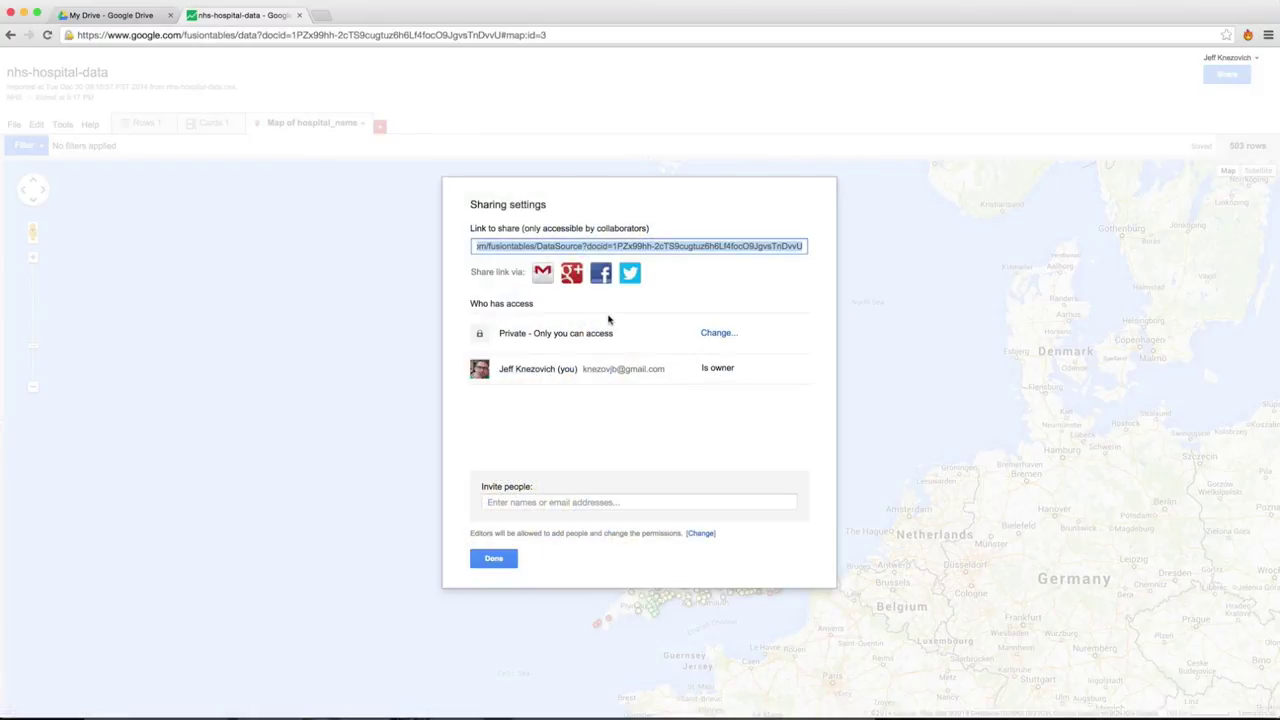
pyautogui.click(714, 332)
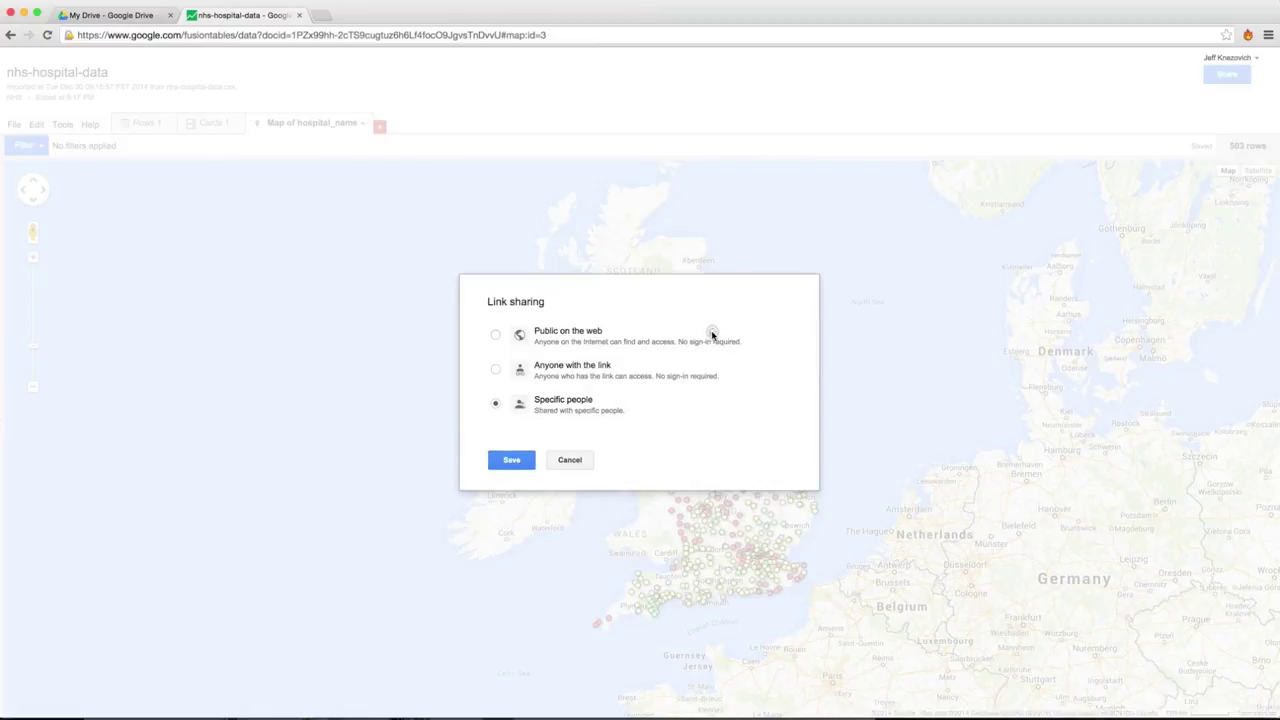
pyautogui.click(495, 369)
pyautogui.click(511, 486)
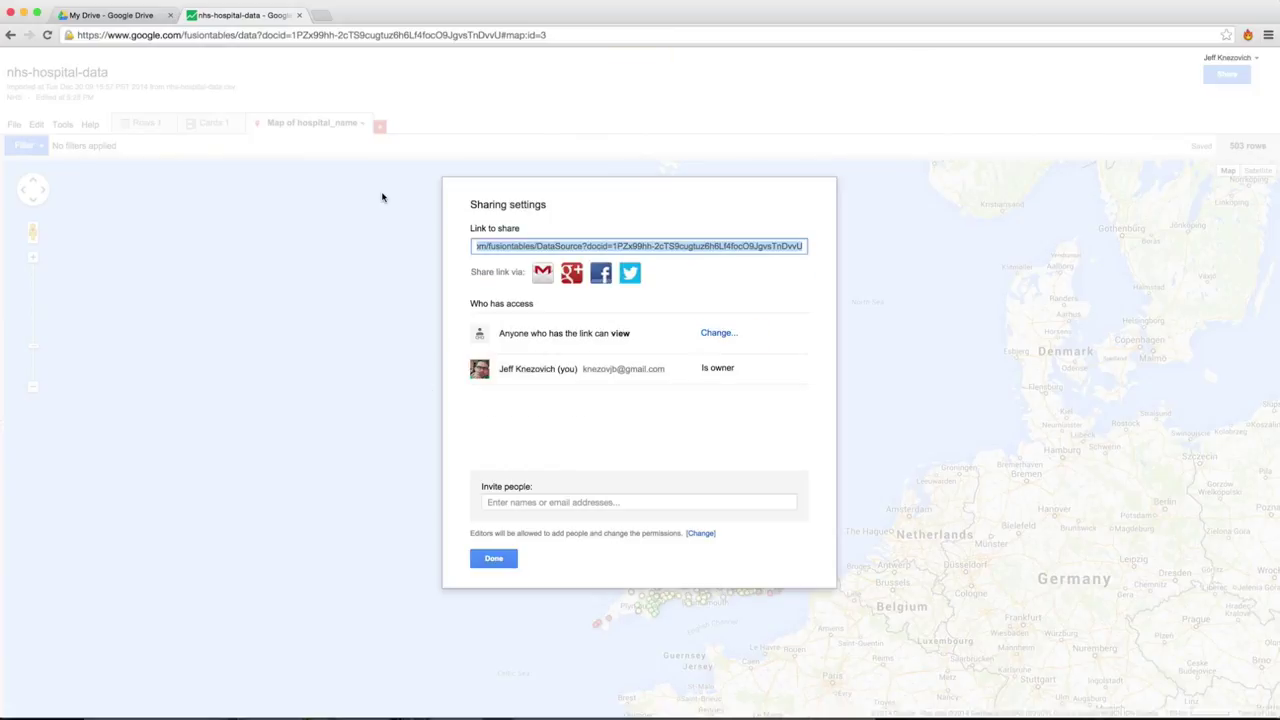
pyautogui.click(497, 556)
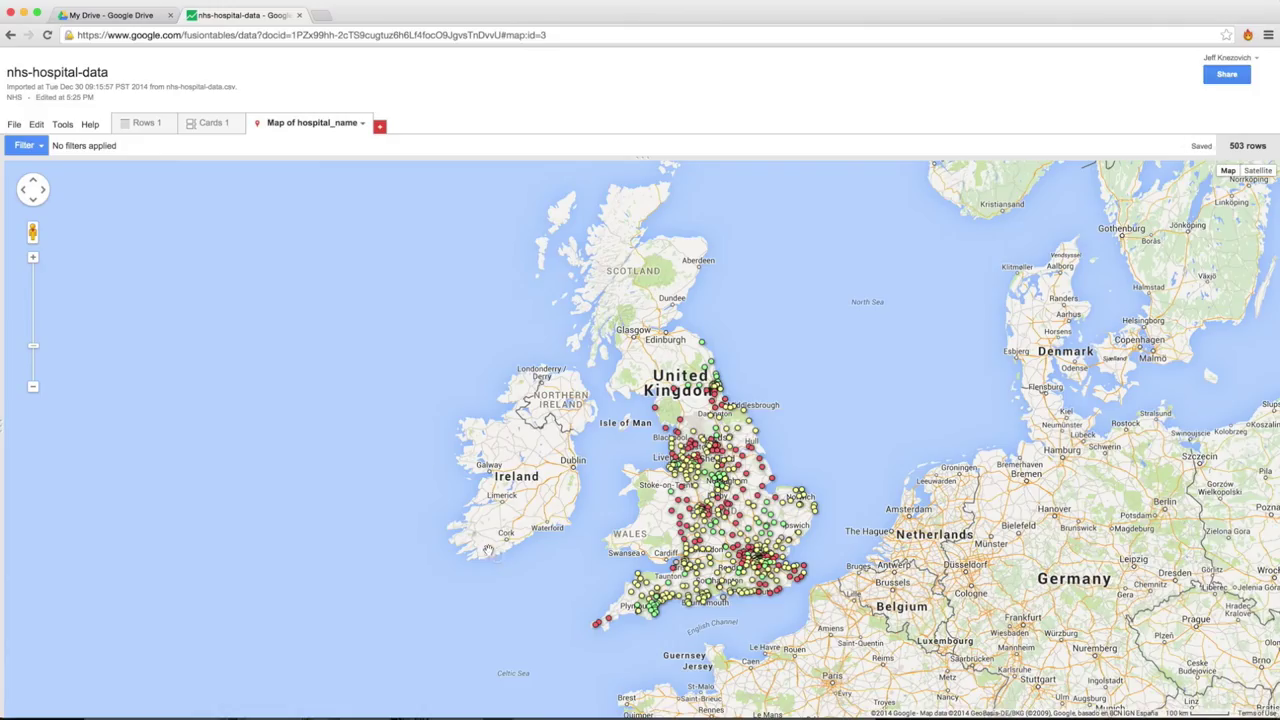
# Publish the map with an embed width of 1200 and height of 800
pyautogui.click(358, 122)
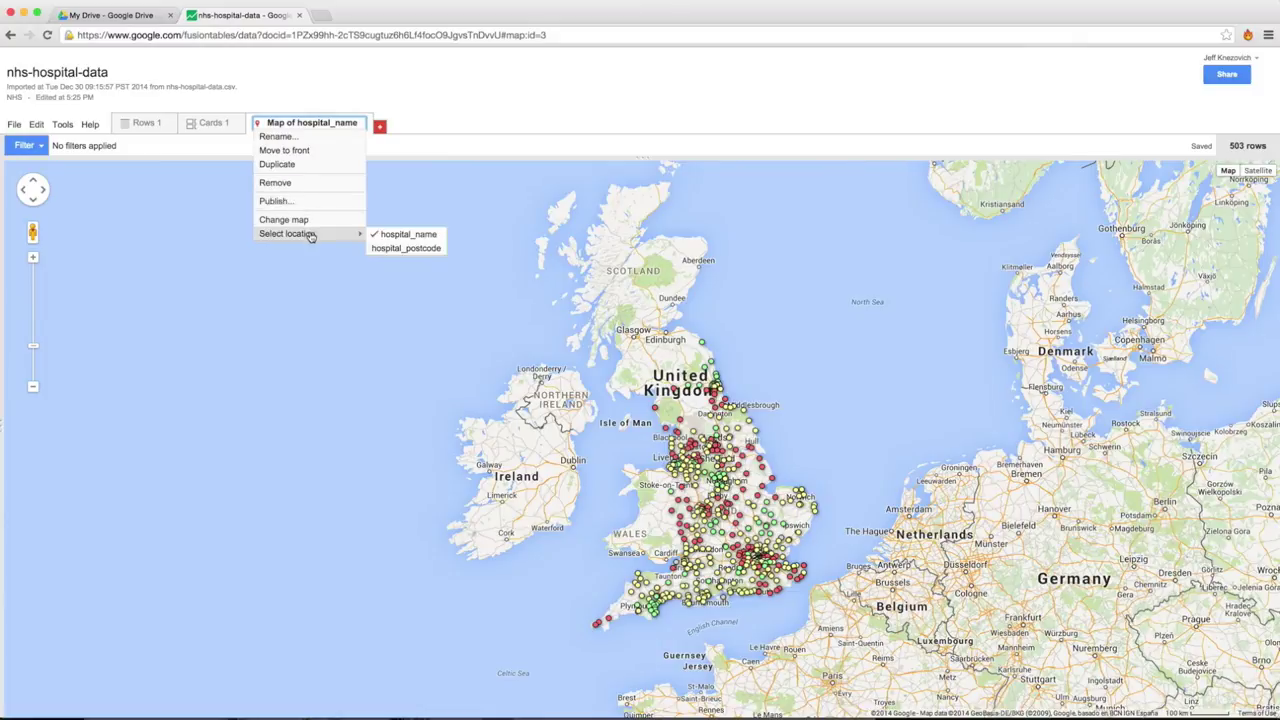
pyautogui.click(305, 200)
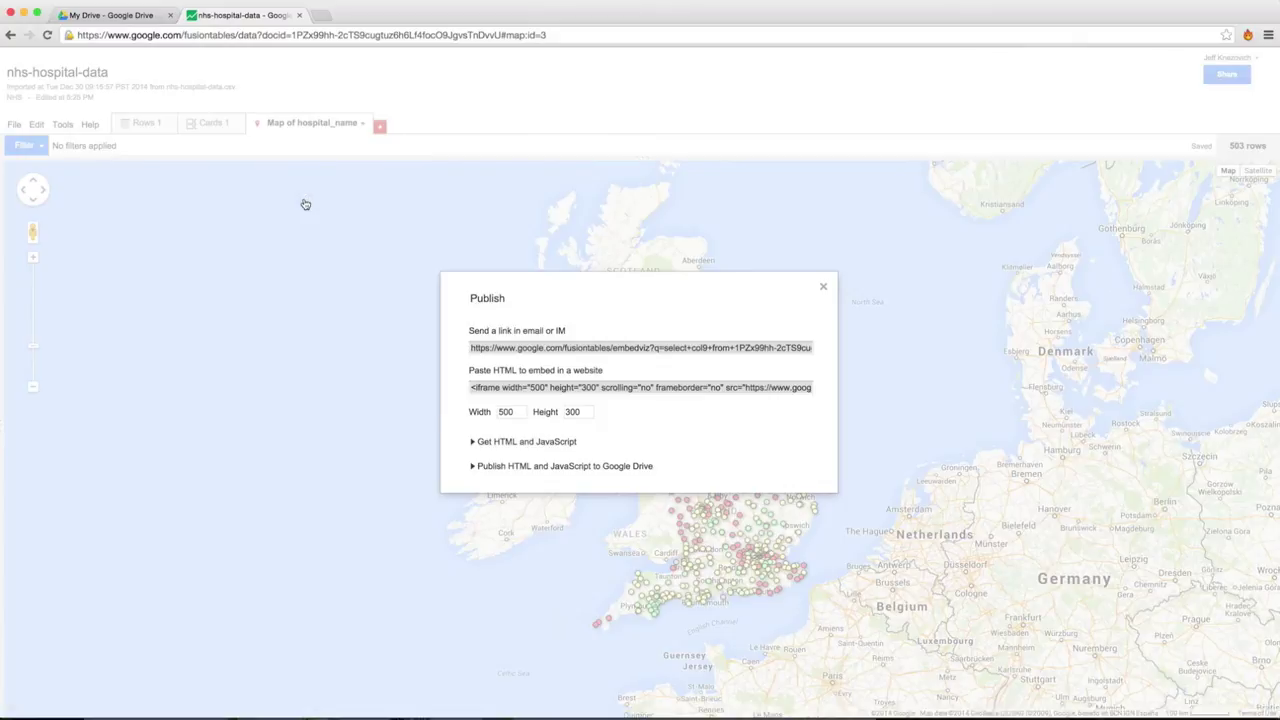
pyautogui.doubleClick(507, 413)
pyautogui.write('1200')
pyautogui.doubleClick(572, 412)
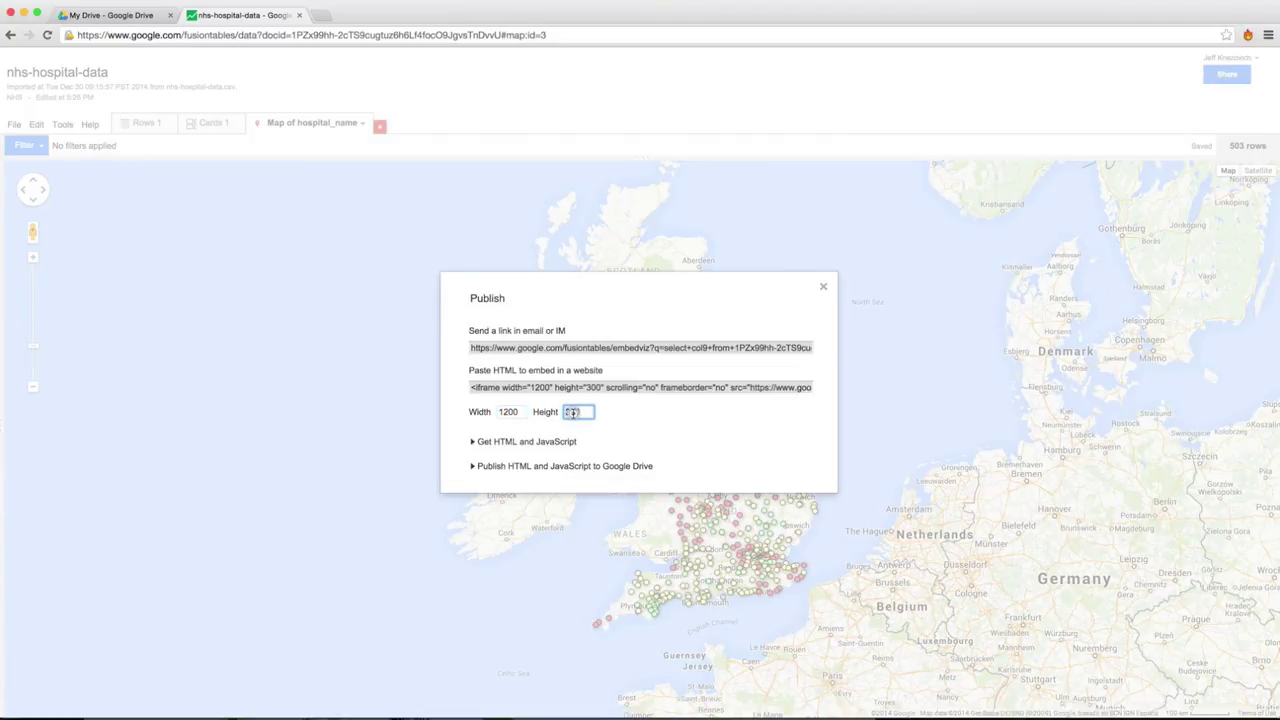
pyautogui.write('800')
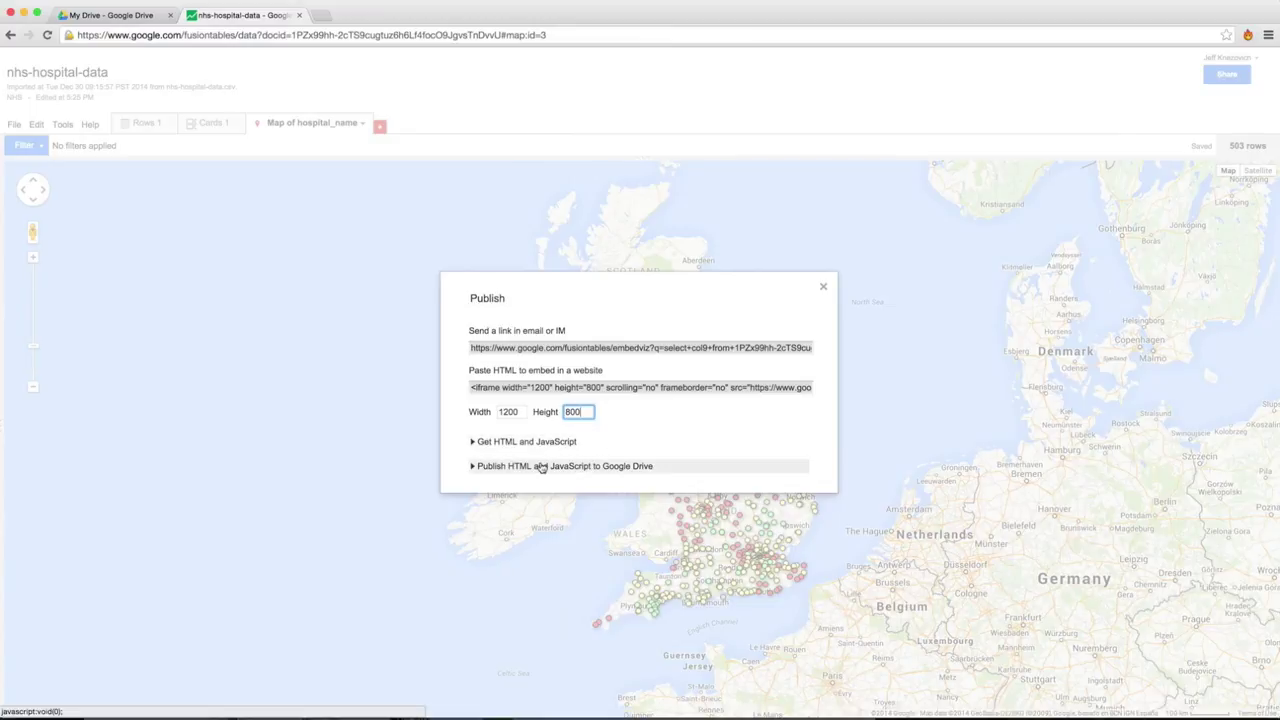
# Copy the published map's link and paste it into a new browser tab
pyautogui.click(541, 467)
pyautogui.click(537, 443)
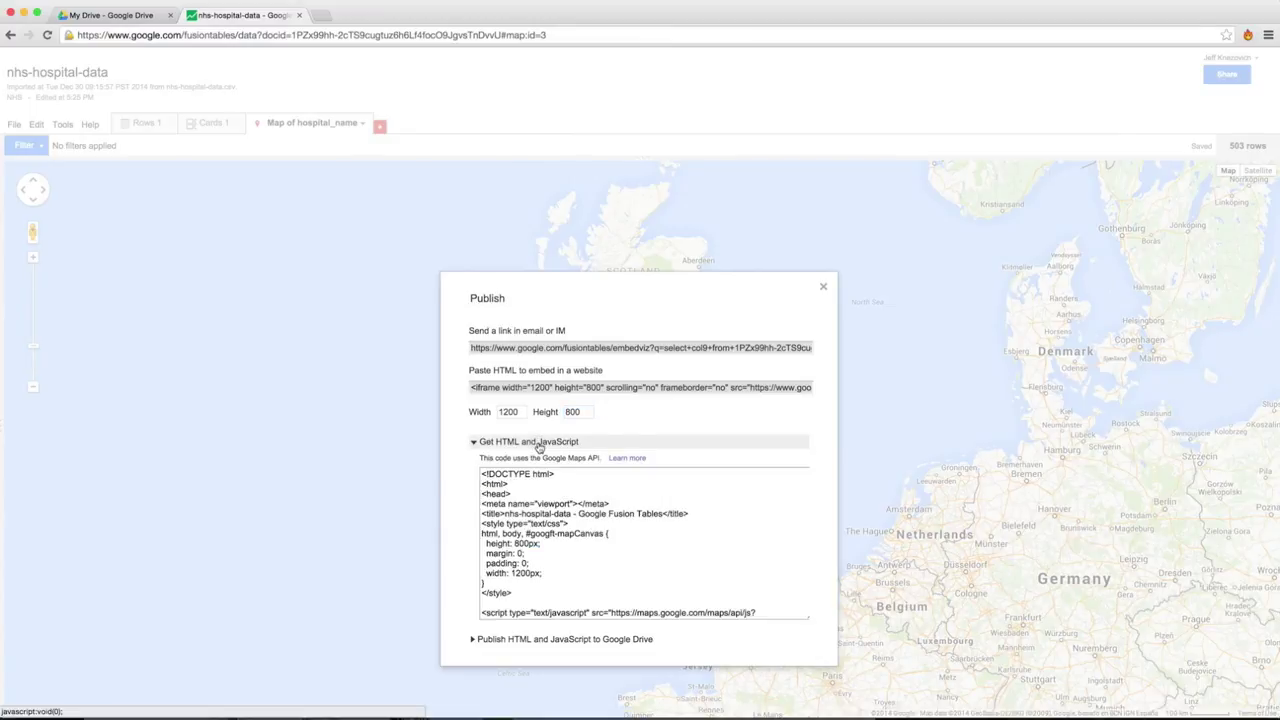
pyautogui.scroll(-10, 605, 558)
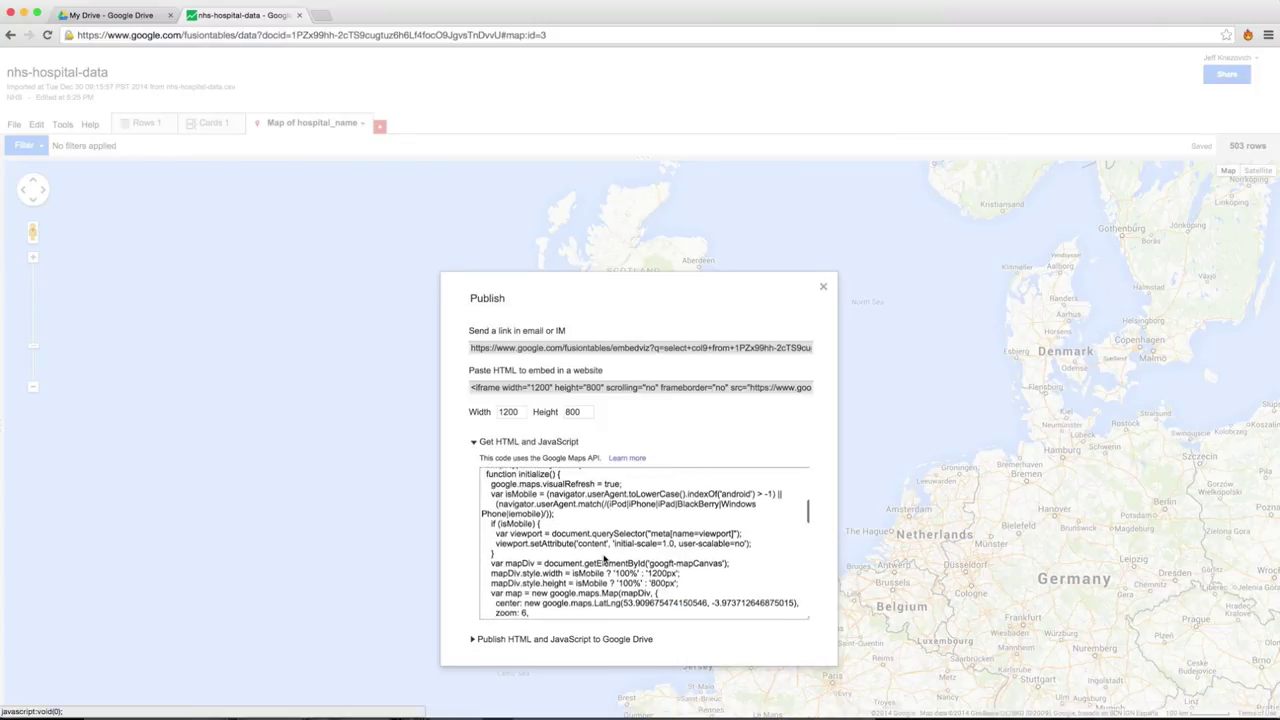
pyautogui.scroll(10, 600, 553)
pyautogui.click(555, 387)
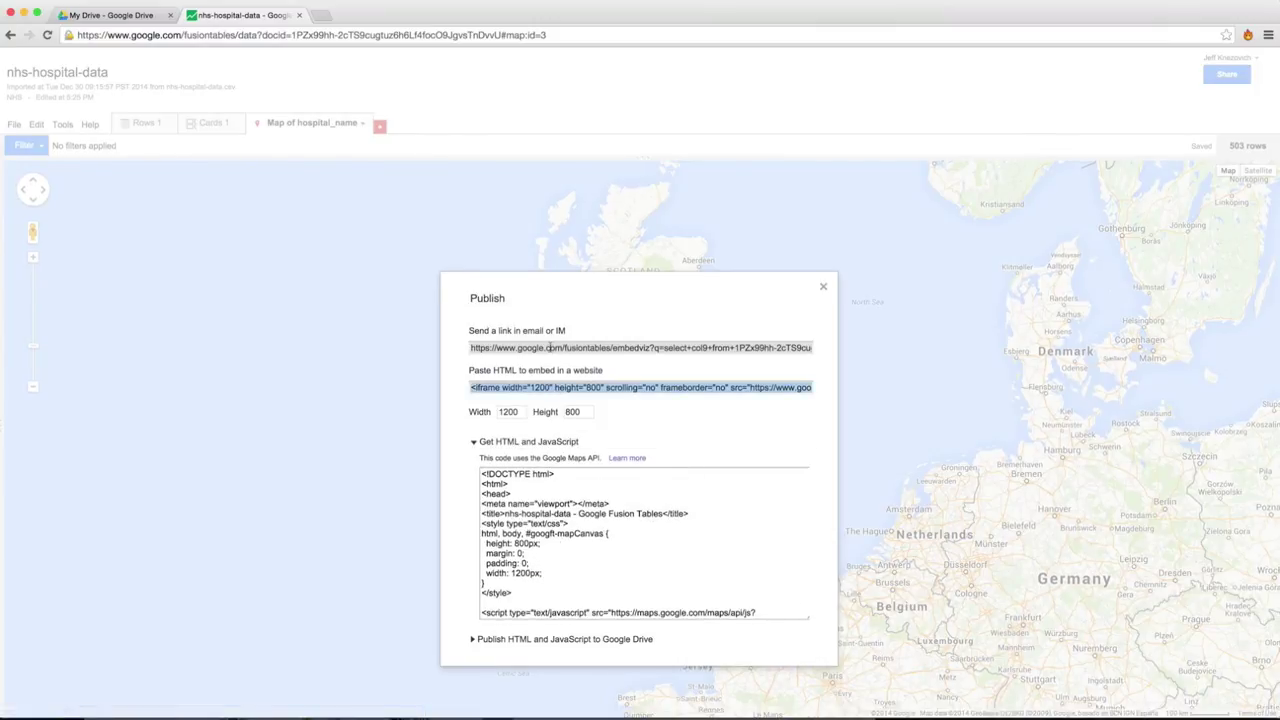
pyautogui.click(548, 347)
pyautogui.press('super+c')
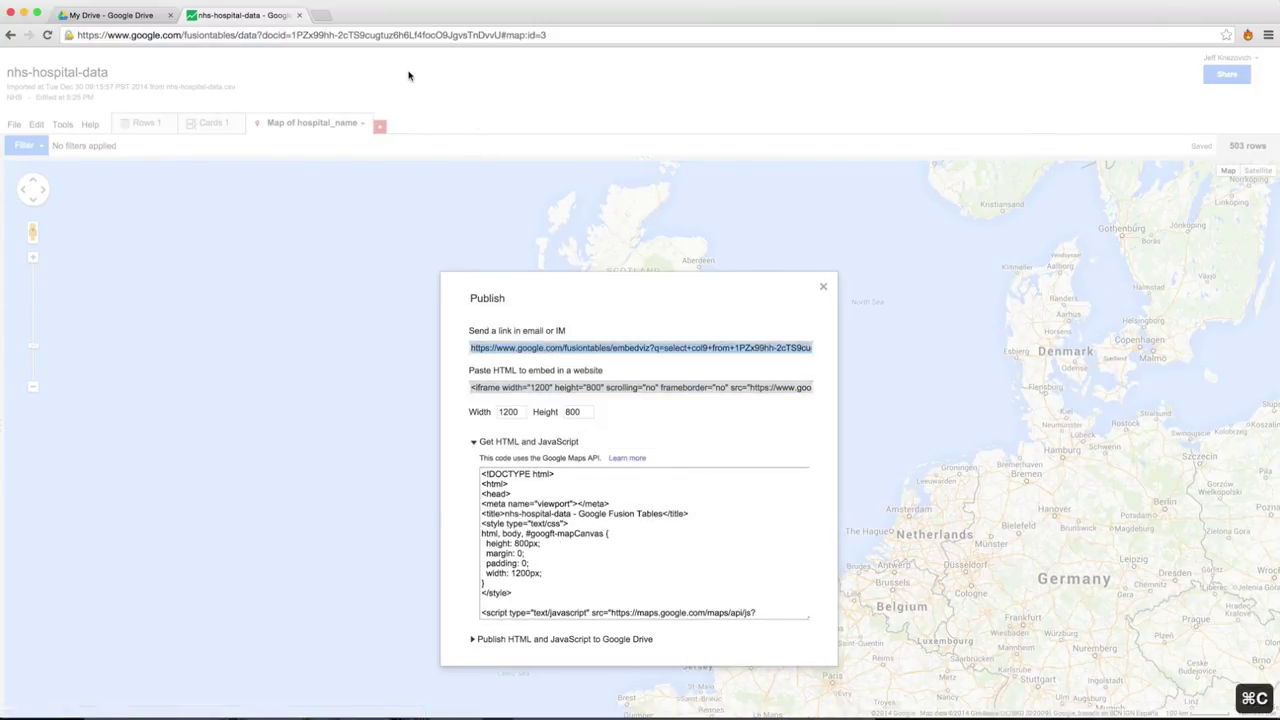
pyautogui.click(322, 16)
pyautogui.press('super+v')
# Load the embedviz map link and zoom in on southern England's hospital markers
pyautogui.press('Return')
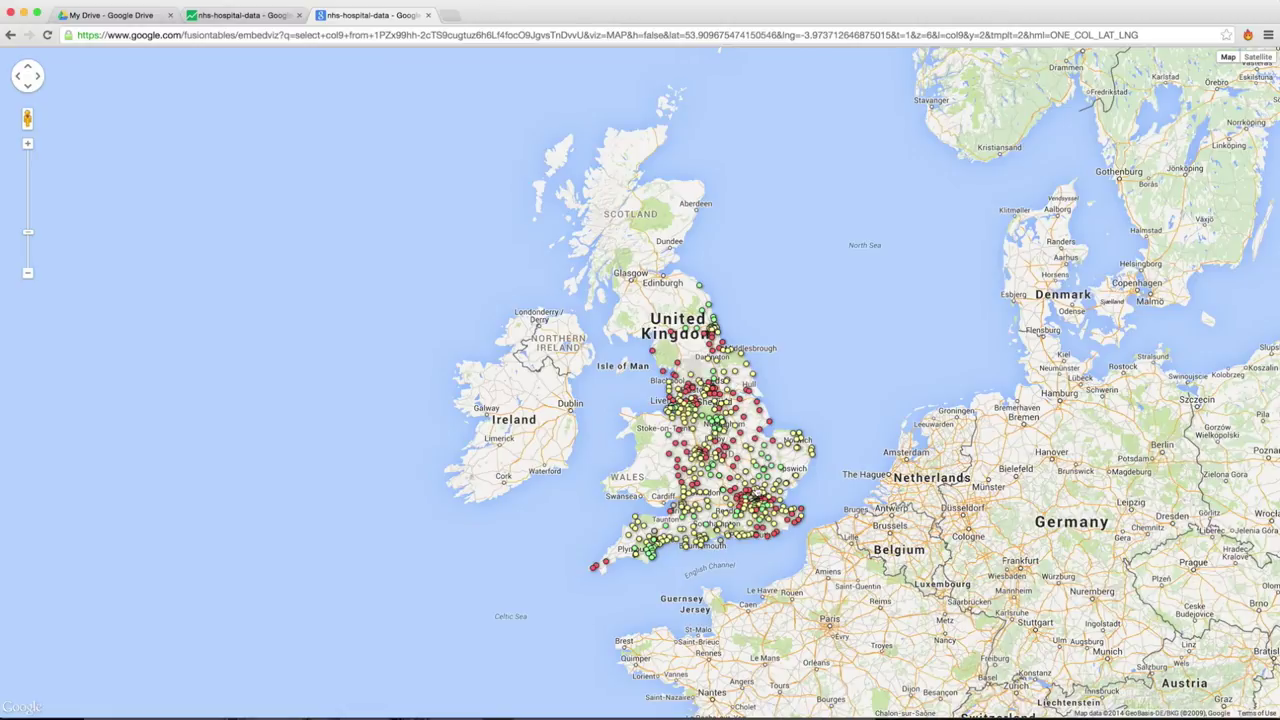
pyautogui.scroll(3, 758, 493)
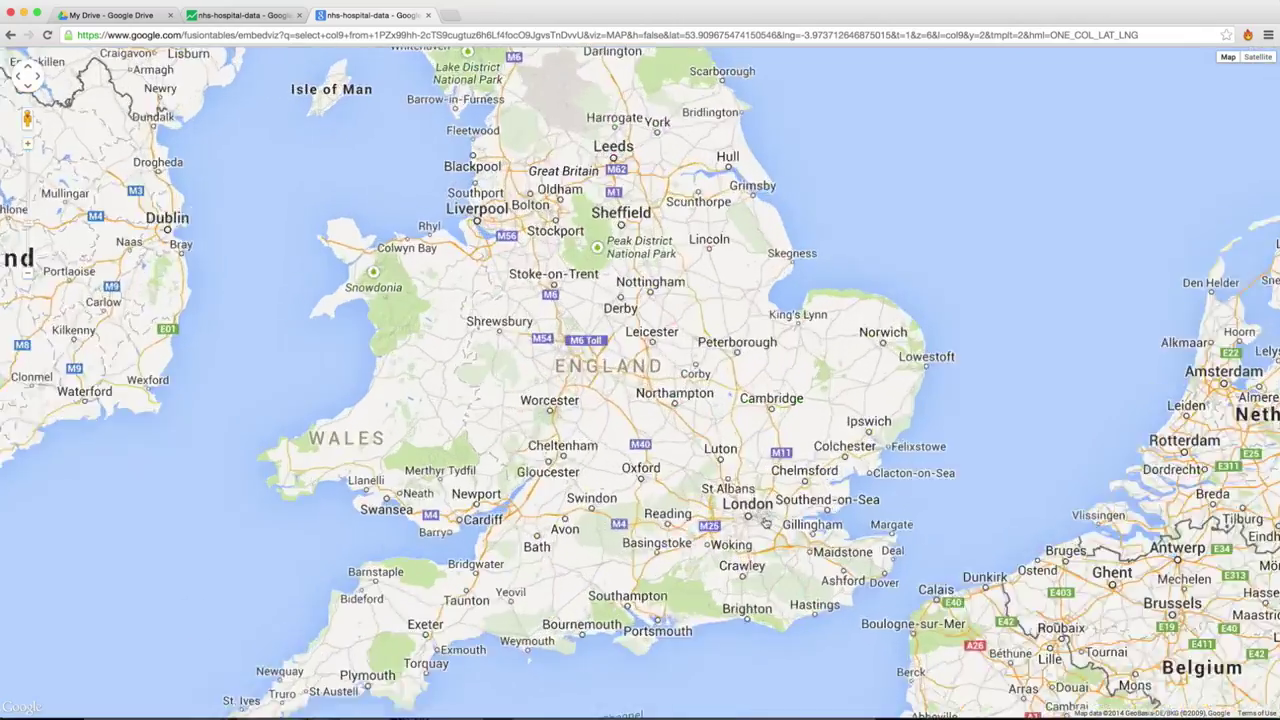